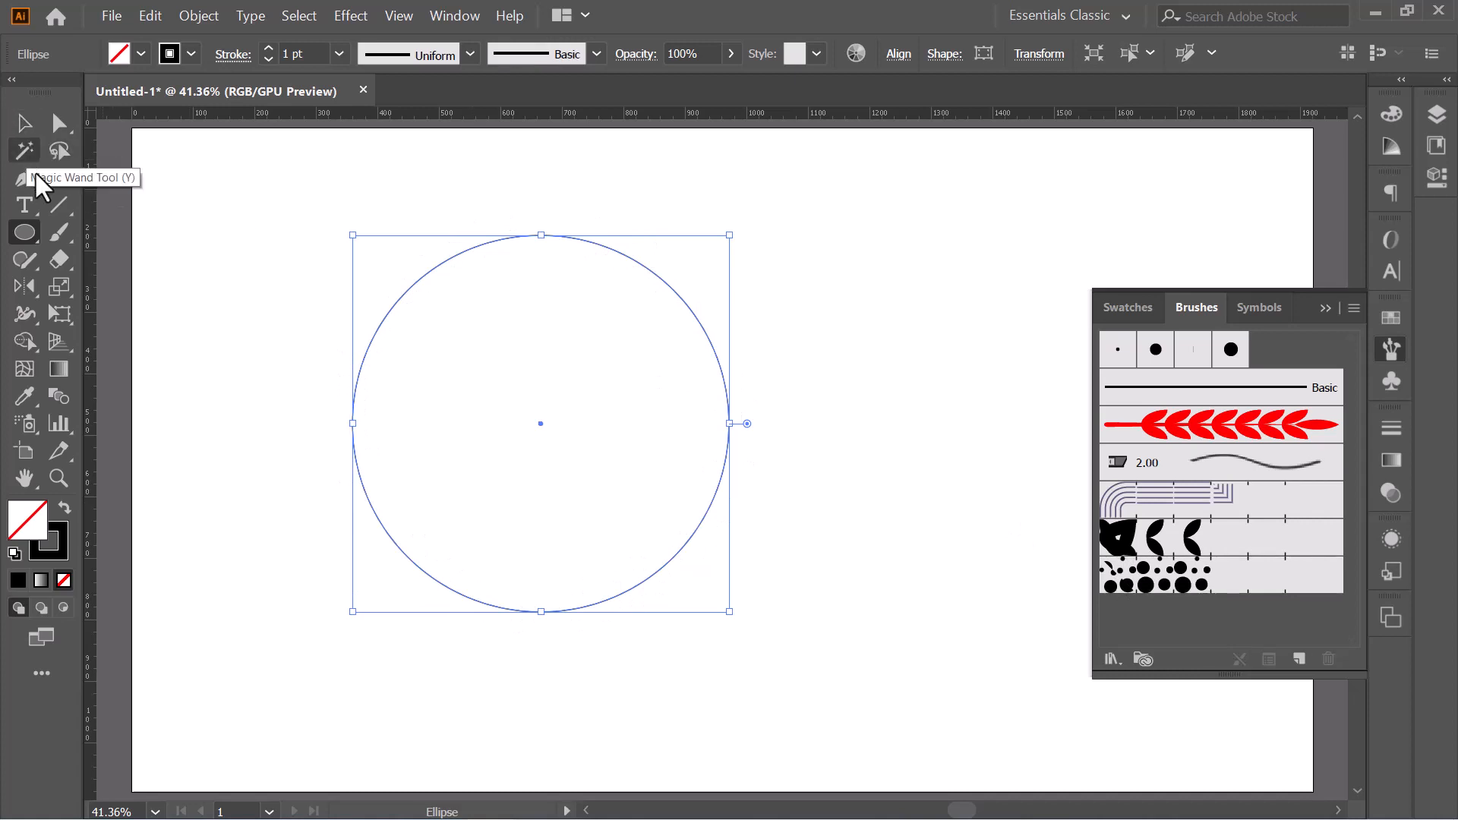
- Draw an arc beside the circle and apply the black leaf pattern brush to it
left_click_drag(55, 206, 130, 230)
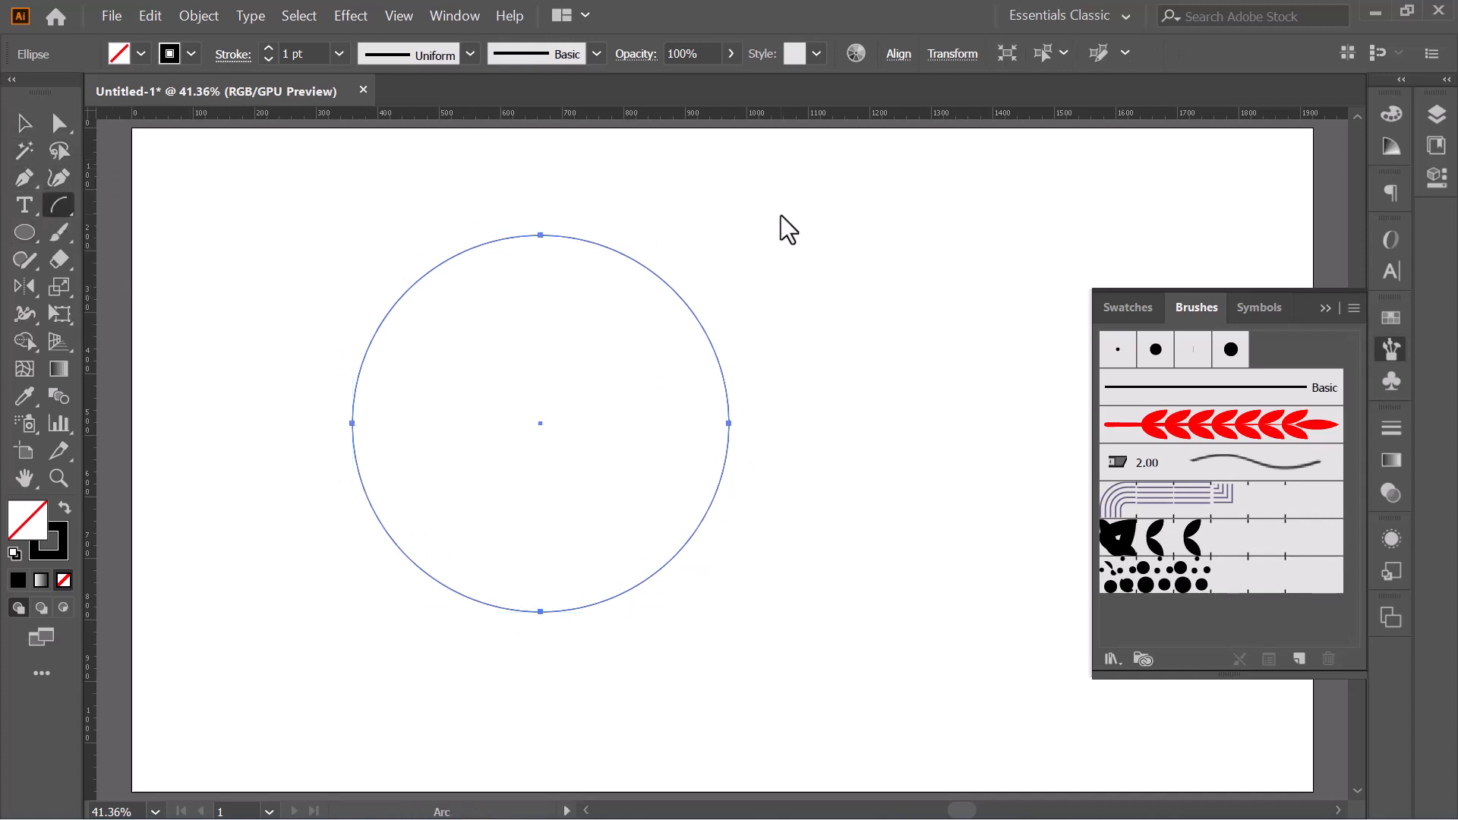
mouse_move(780, 216)
left_mouse_down()
mouse_move(952, 354)
mouse_move(1008, 471)
mouse_move(1033, 465)
left_mouse_up()
left_click(1146, 538)
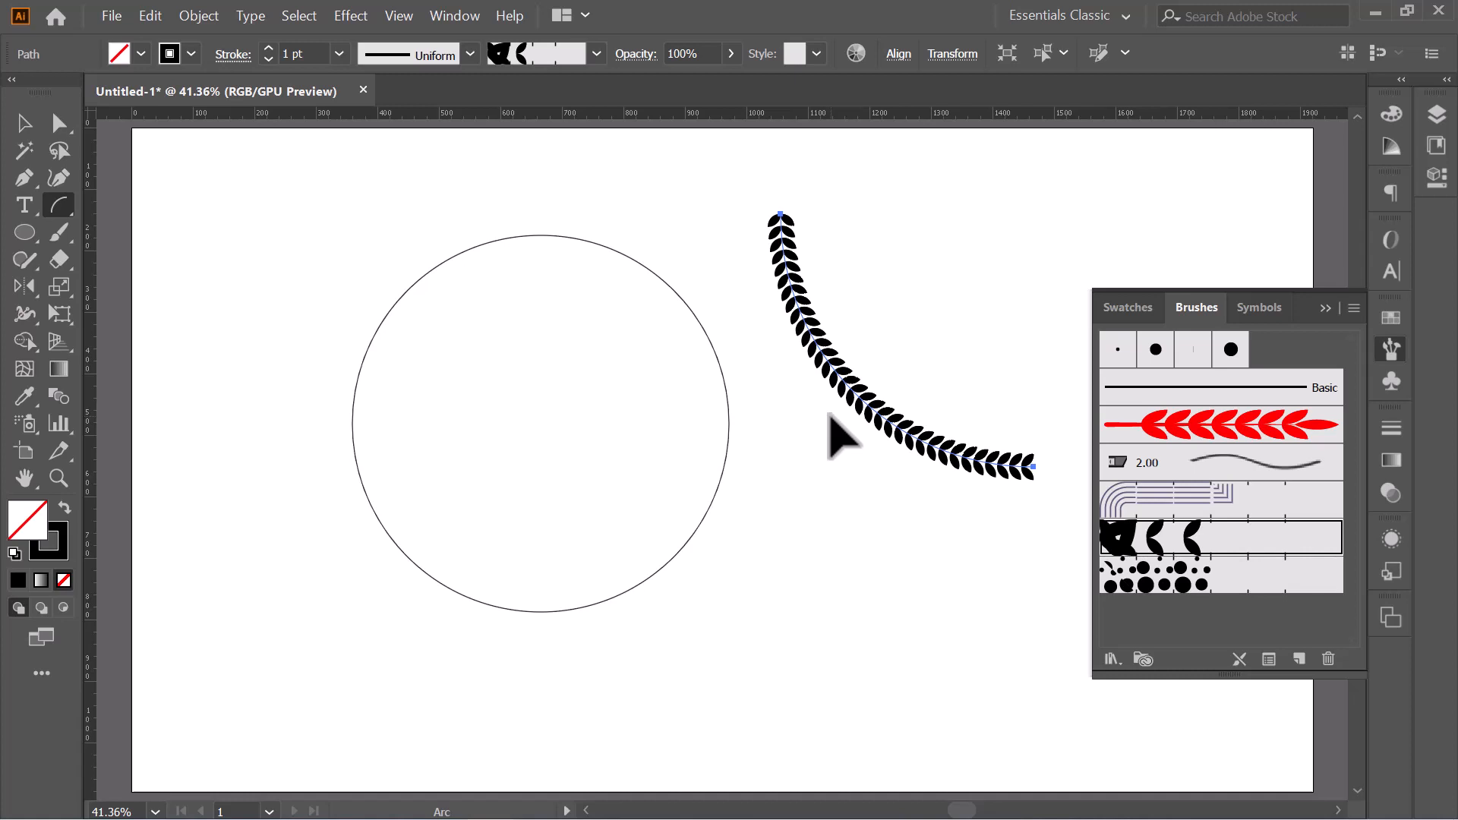
- Delete the circle and the leaf-brushed arc from the artboard
left_click(24, 123)
left_click_drag(314, 192, 861, 594)
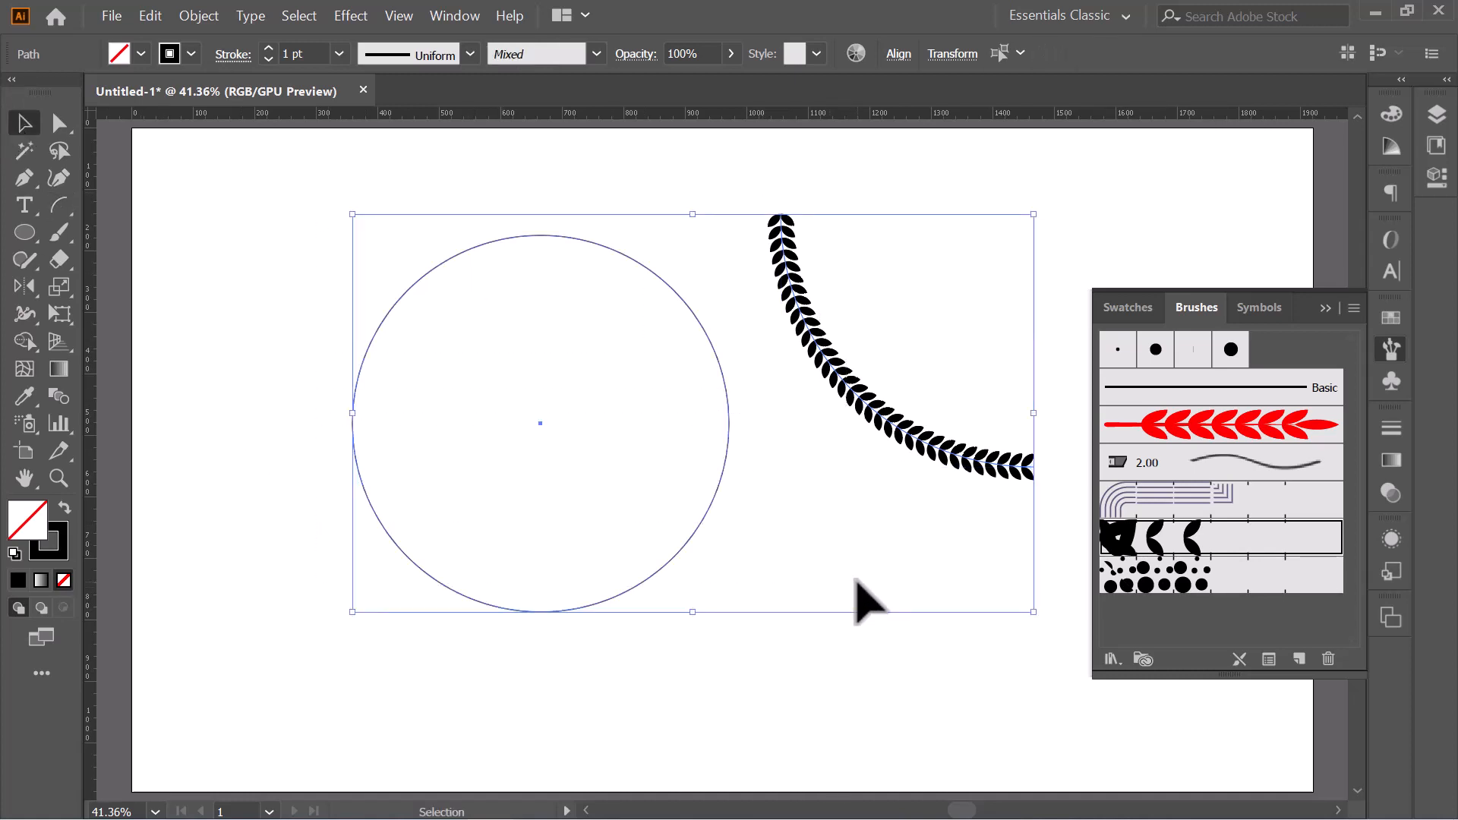
key("Delete")
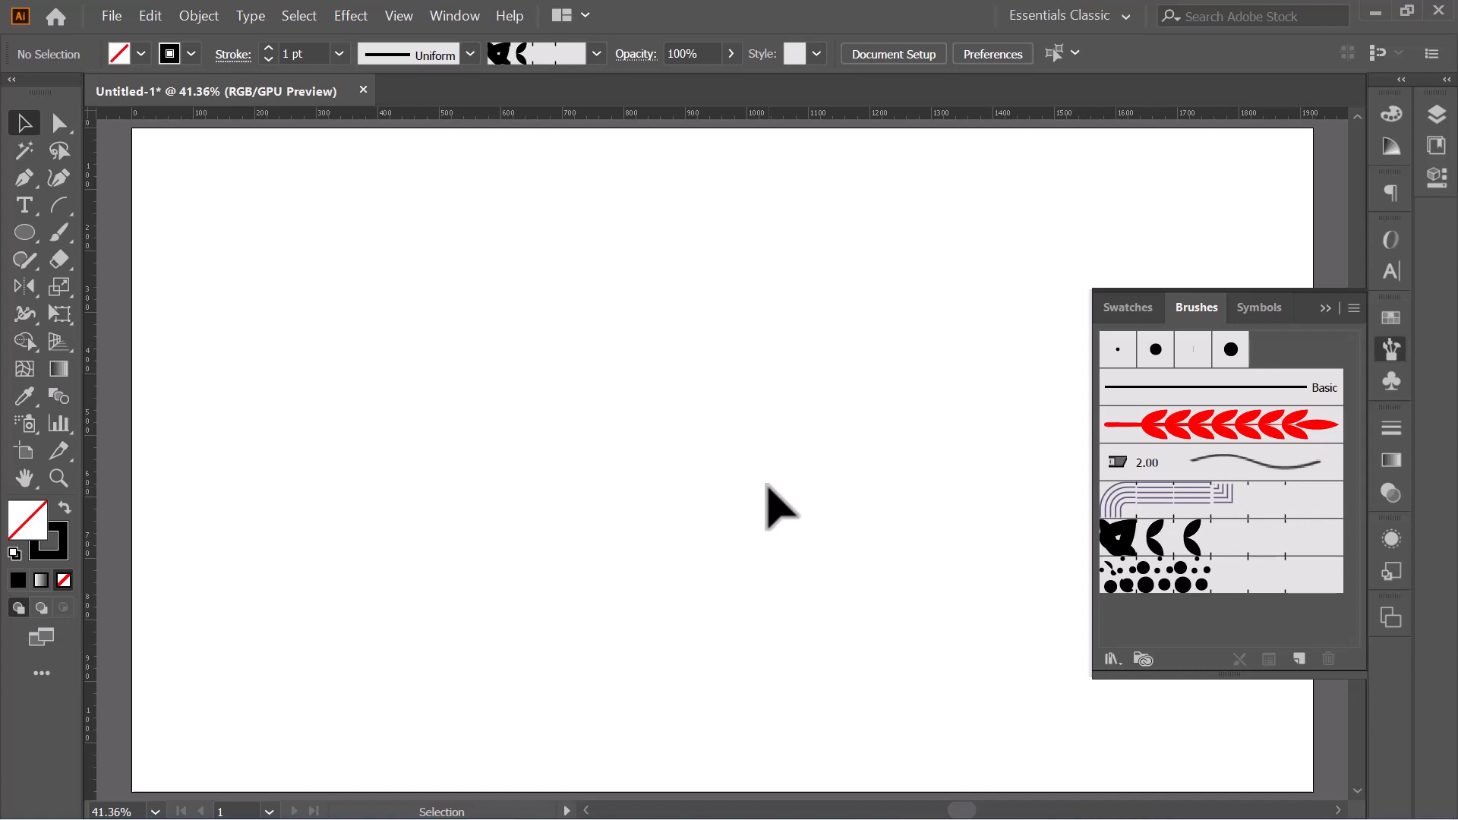
- Collapse the brush list and draw a new circle from its centre on the empty artboard
left_click(1323, 308)
left_click(24, 233)
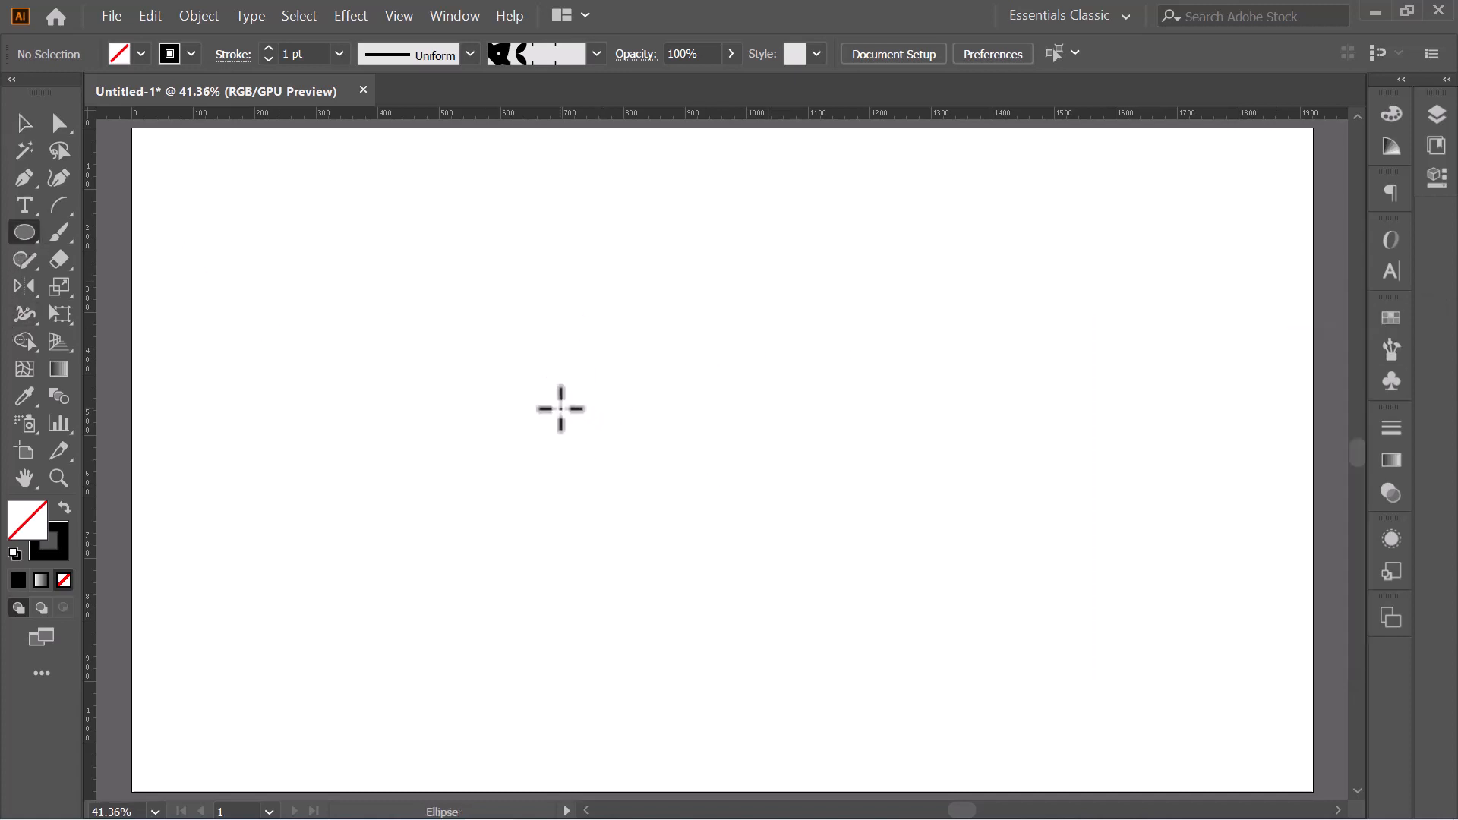
left_click_drag(559, 408, 631, 517)
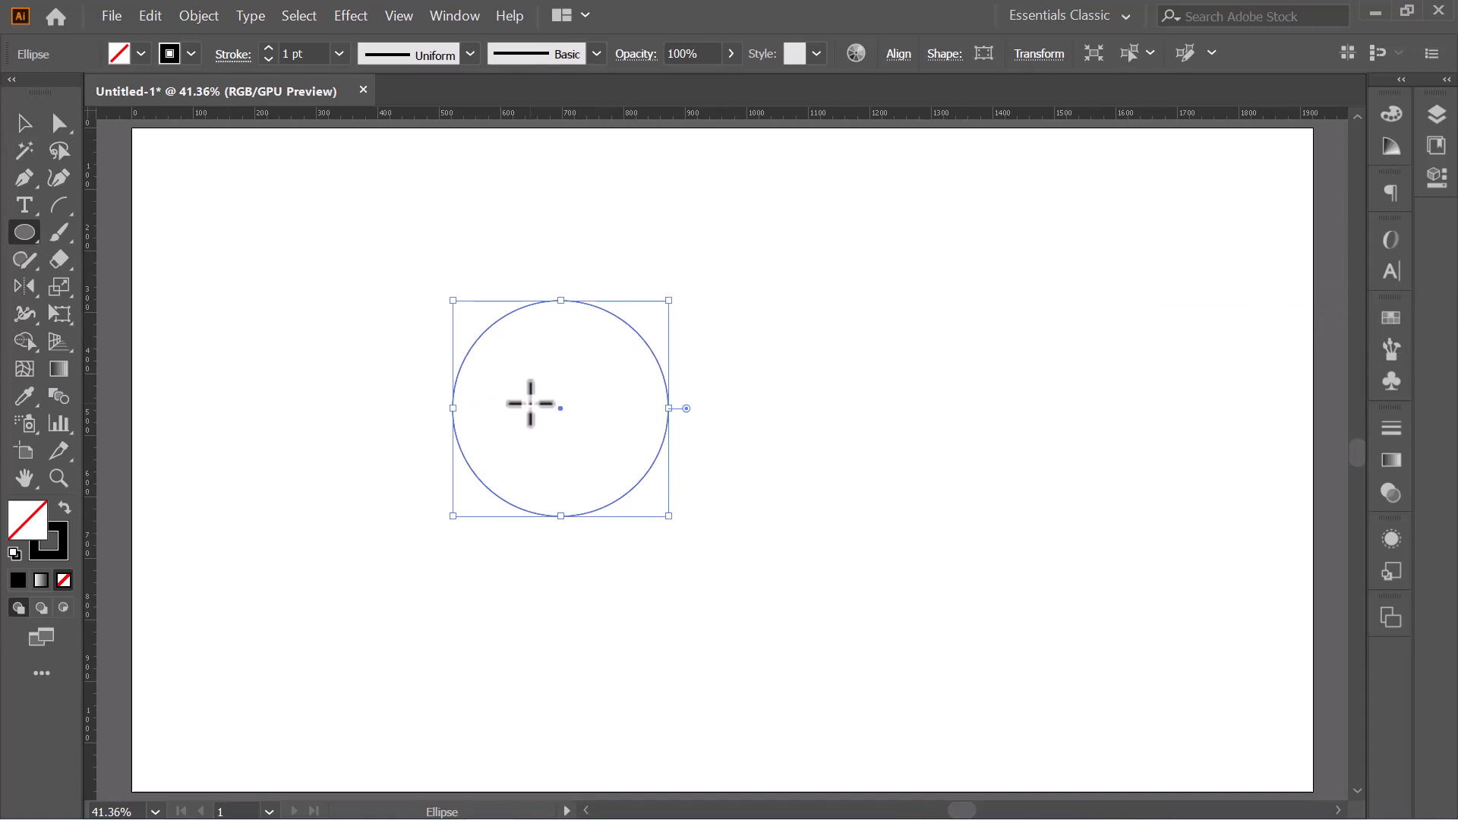
- Remove the circle's stroke and fill it with black
left_click(173, 53)
left_click(16, 90)
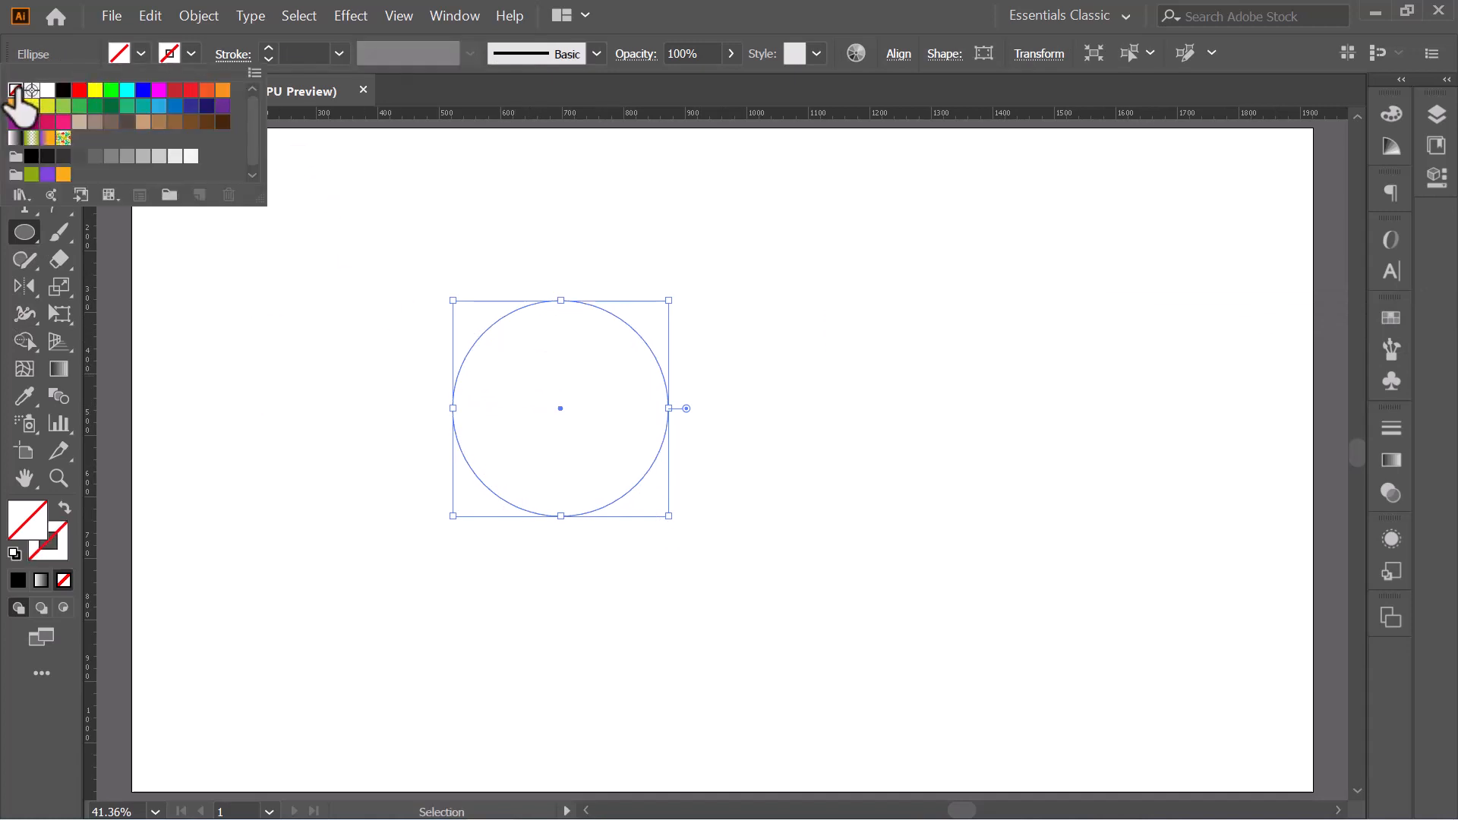
left_click(119, 53)
left_click(119, 53)
left_click(63, 90)
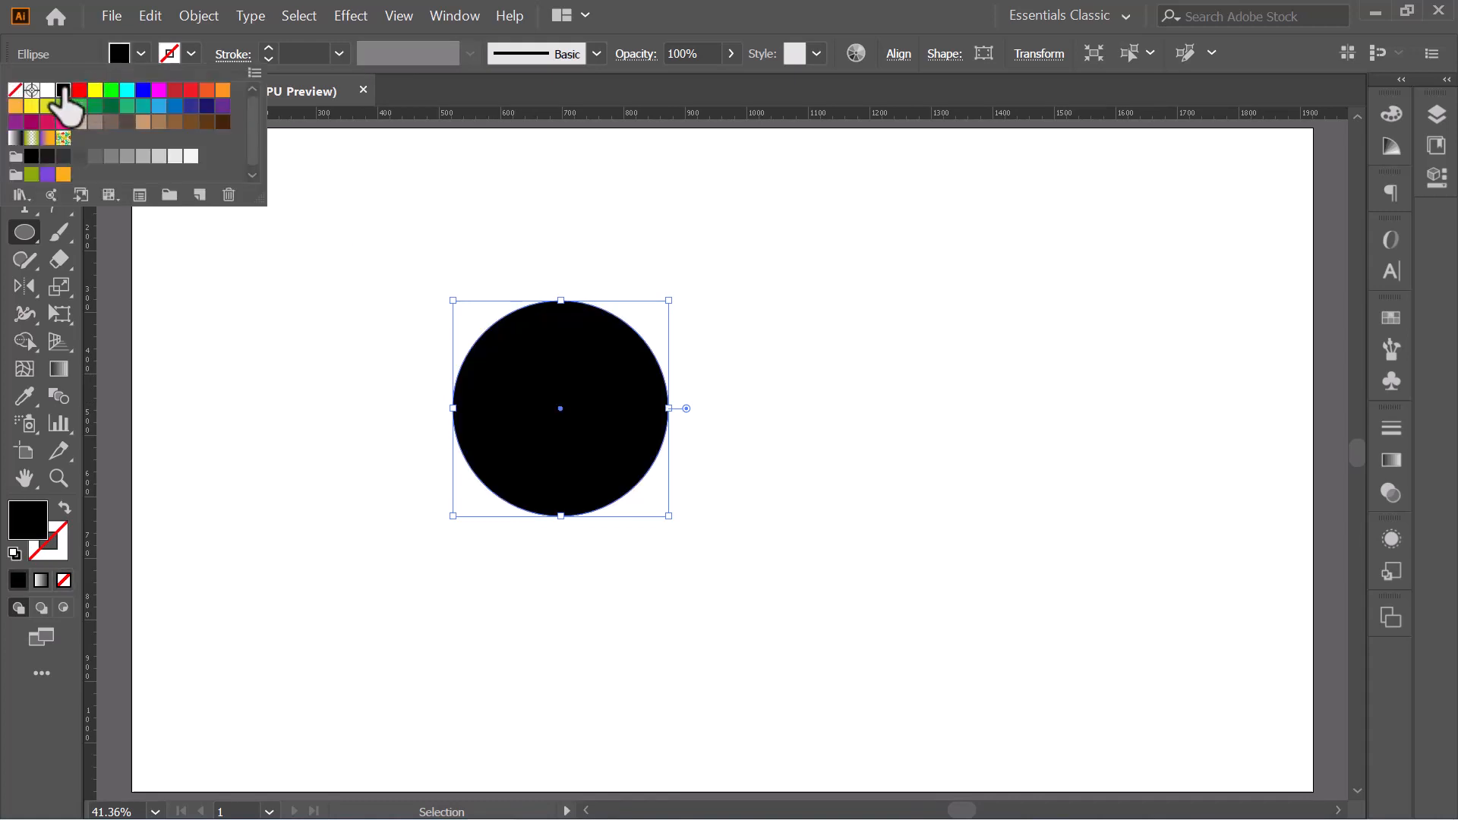
key("Escape")
- Scale the black circle down proportionally around its centre to about a quarter of its drawn diameter
left_click(25, 122)
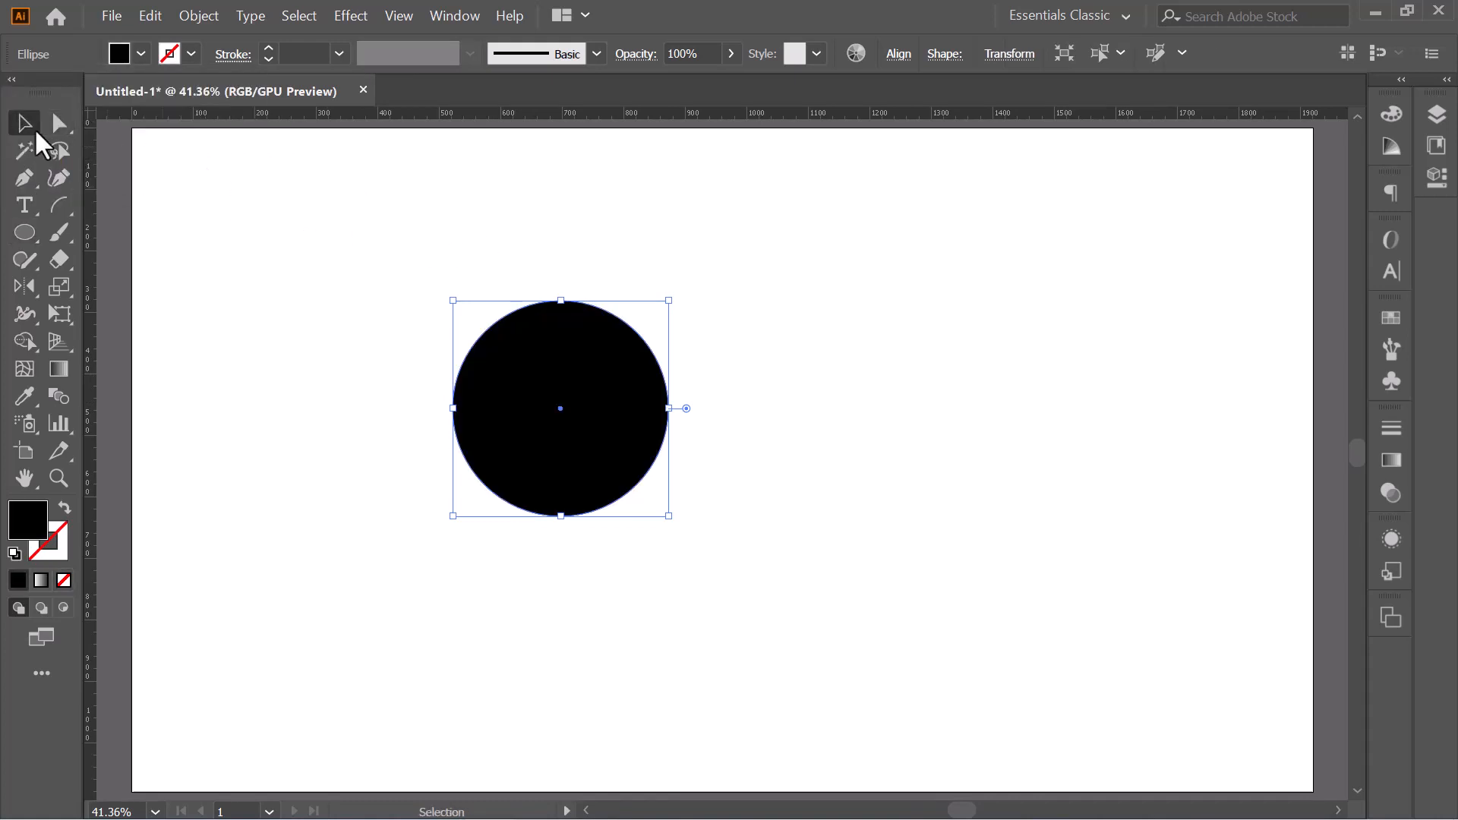
left_click_drag(561, 299, 566, 381)
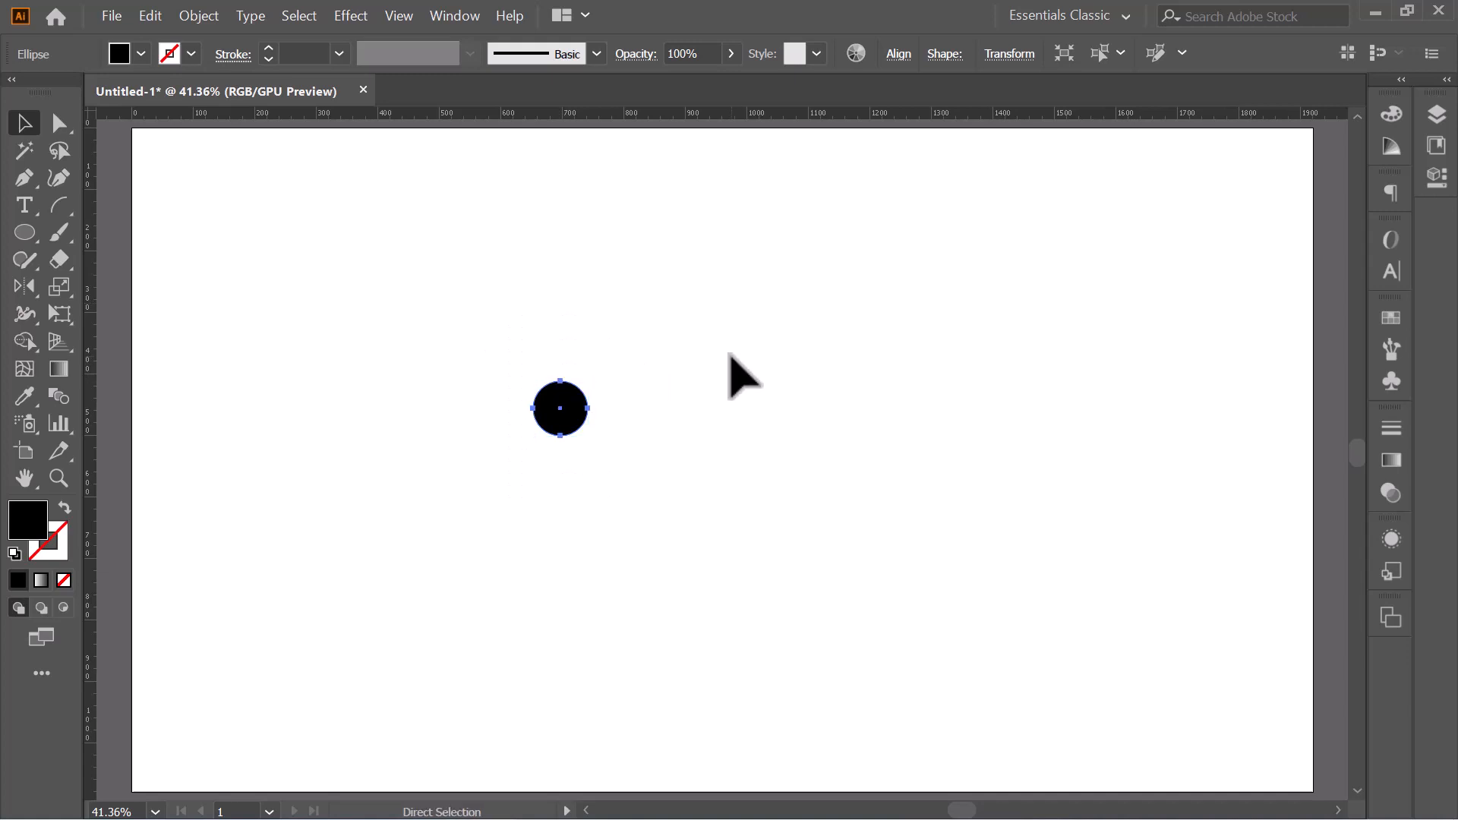
key("ctrl+equal")
key("ctrl+equal")
key("ctrl+equal")
key("ctrl+equal")
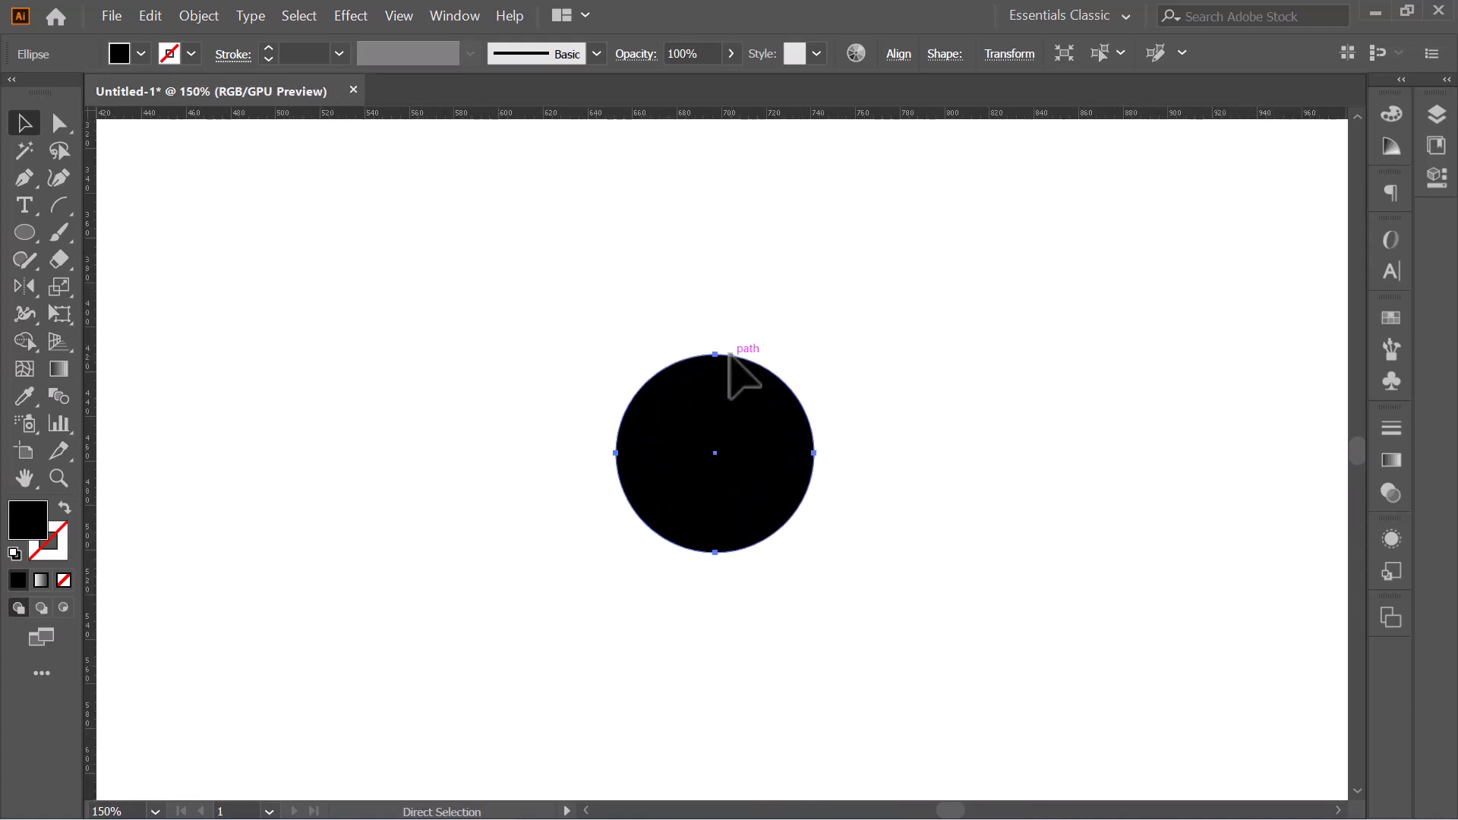
- Move the small circle to the left and place a horizontally aligned copy that slightly overlaps its right edge
left_click_drag(745, 413, 475, 391)
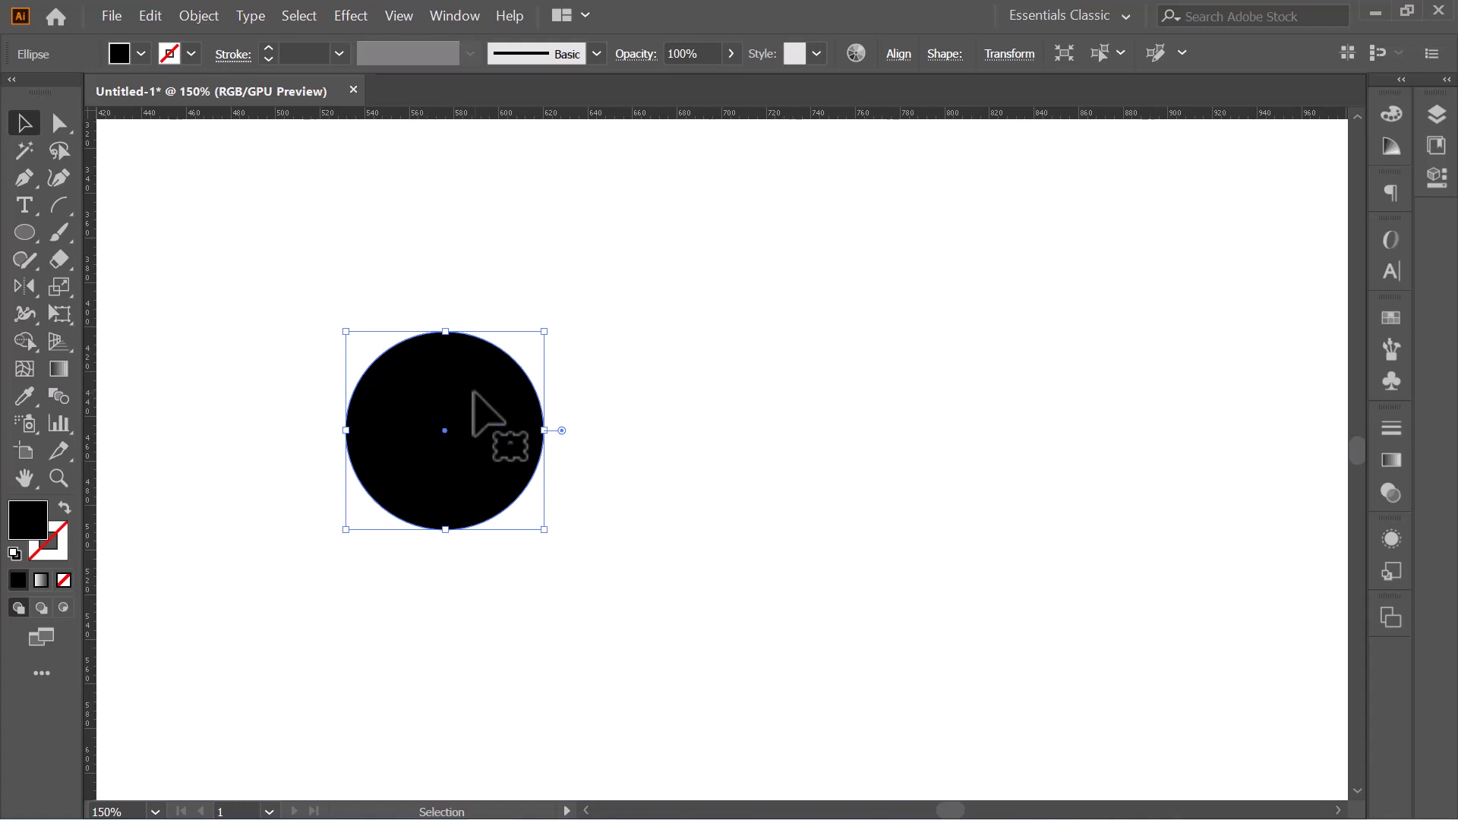
left_click_drag(463, 407, 619, 401)
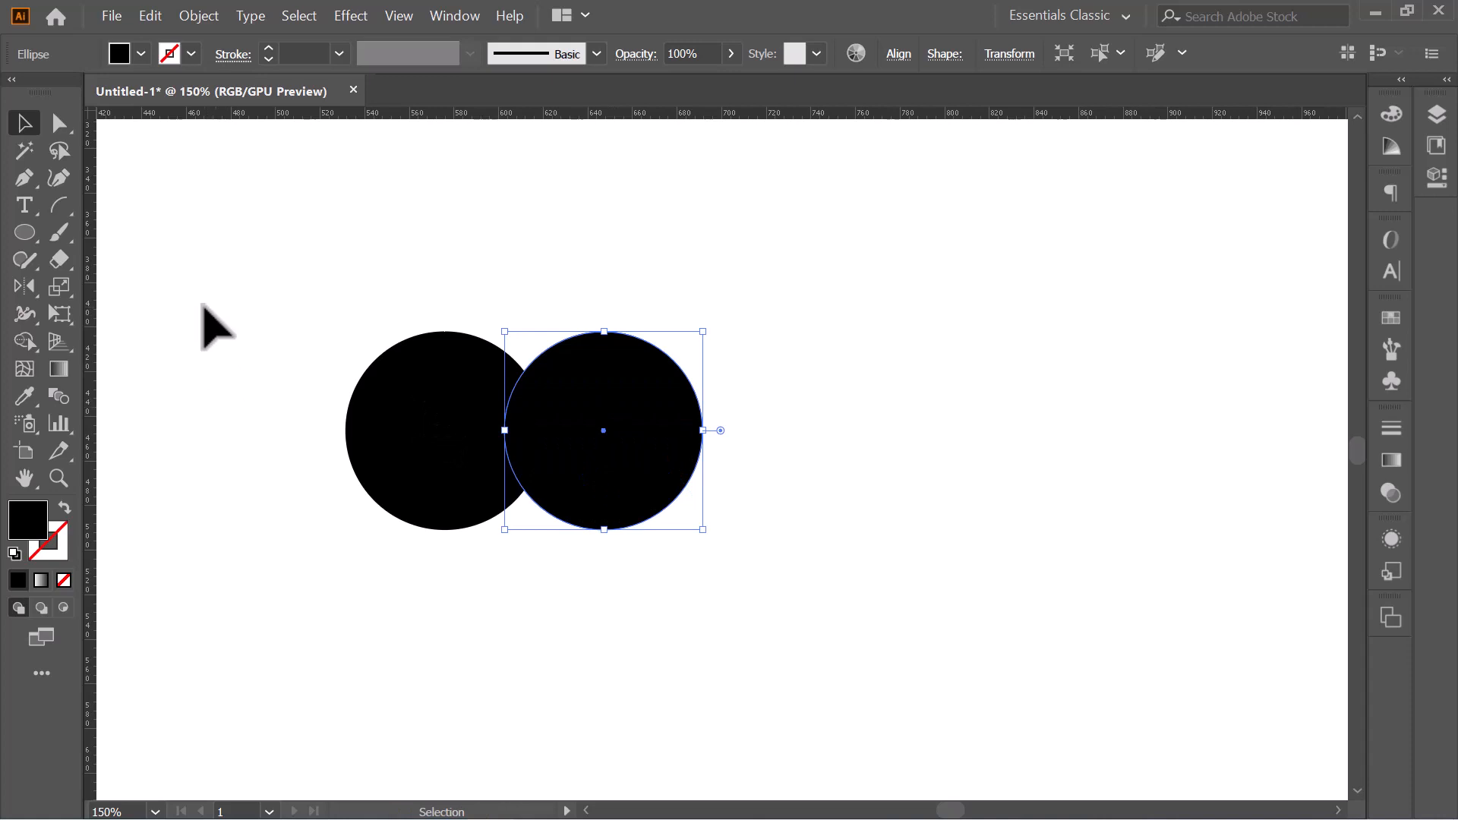
- Try to isolate the circles' overlap by removing both outer areas with Shape Builder, and undo the removals
left_click_drag(205, 312, 736, 544)
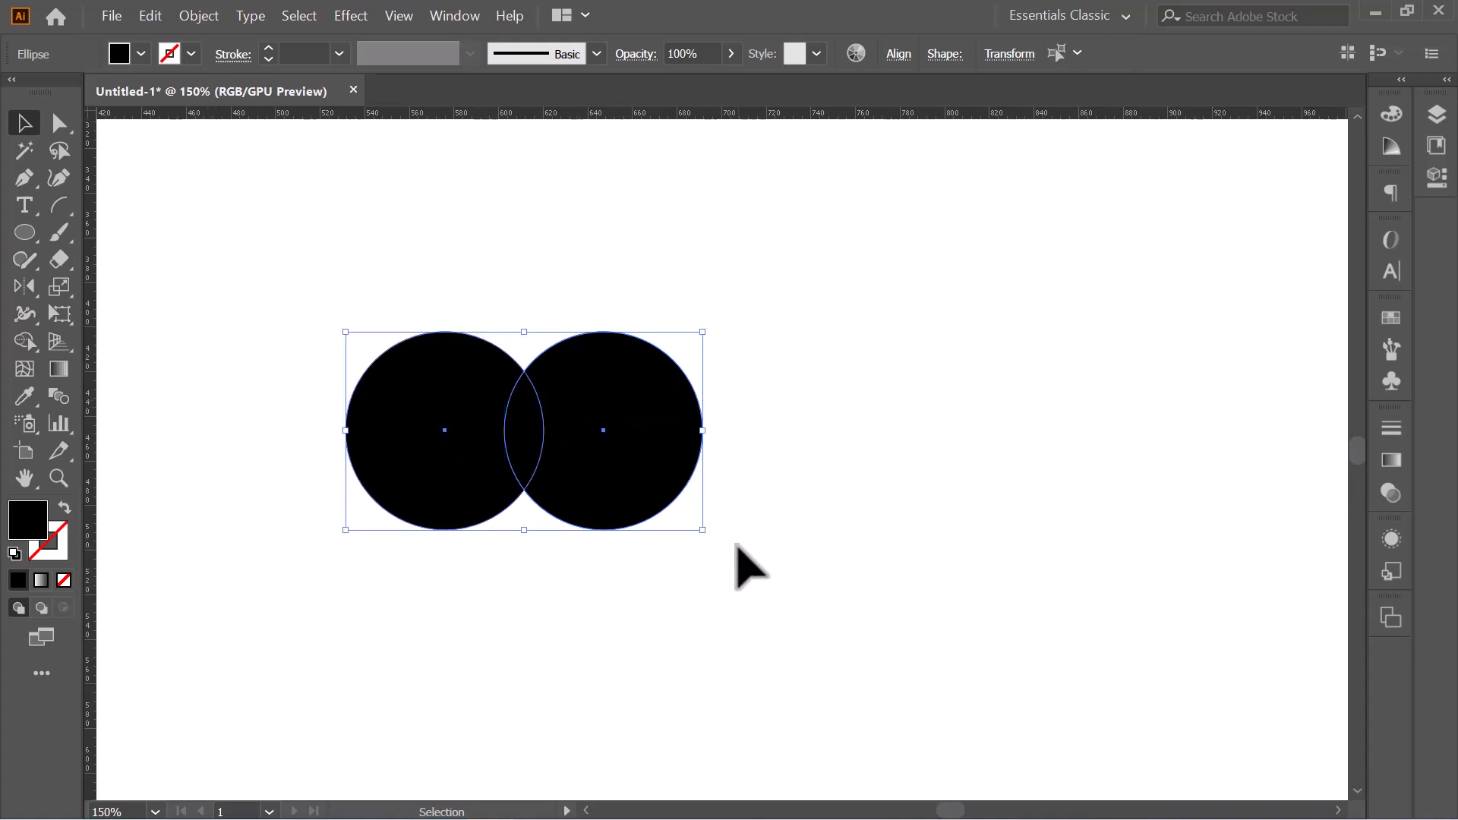
left_click(31, 351)
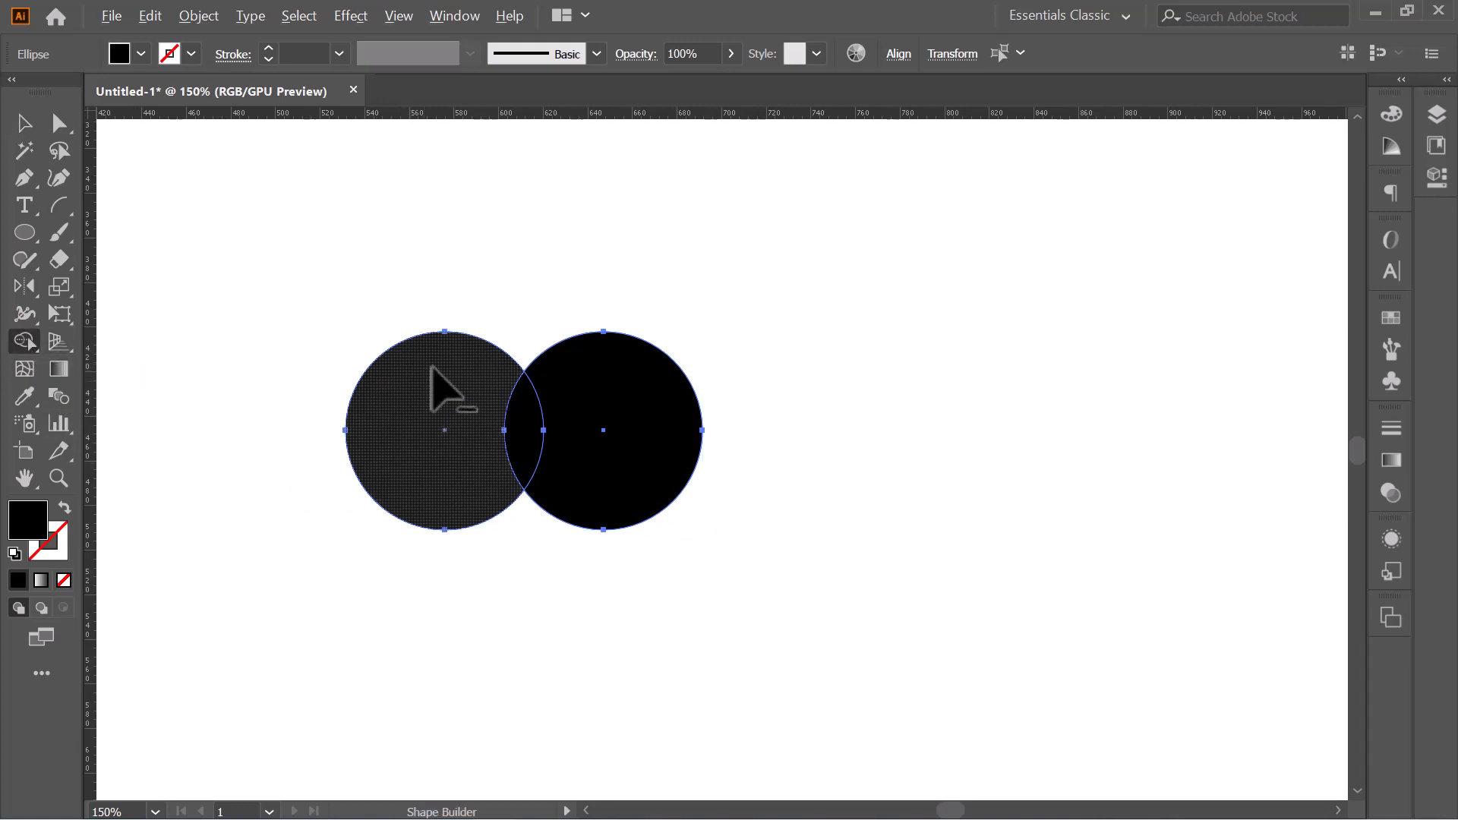
left_click(445, 417, "alt")
left_click_drag(571, 319, 595, 603)
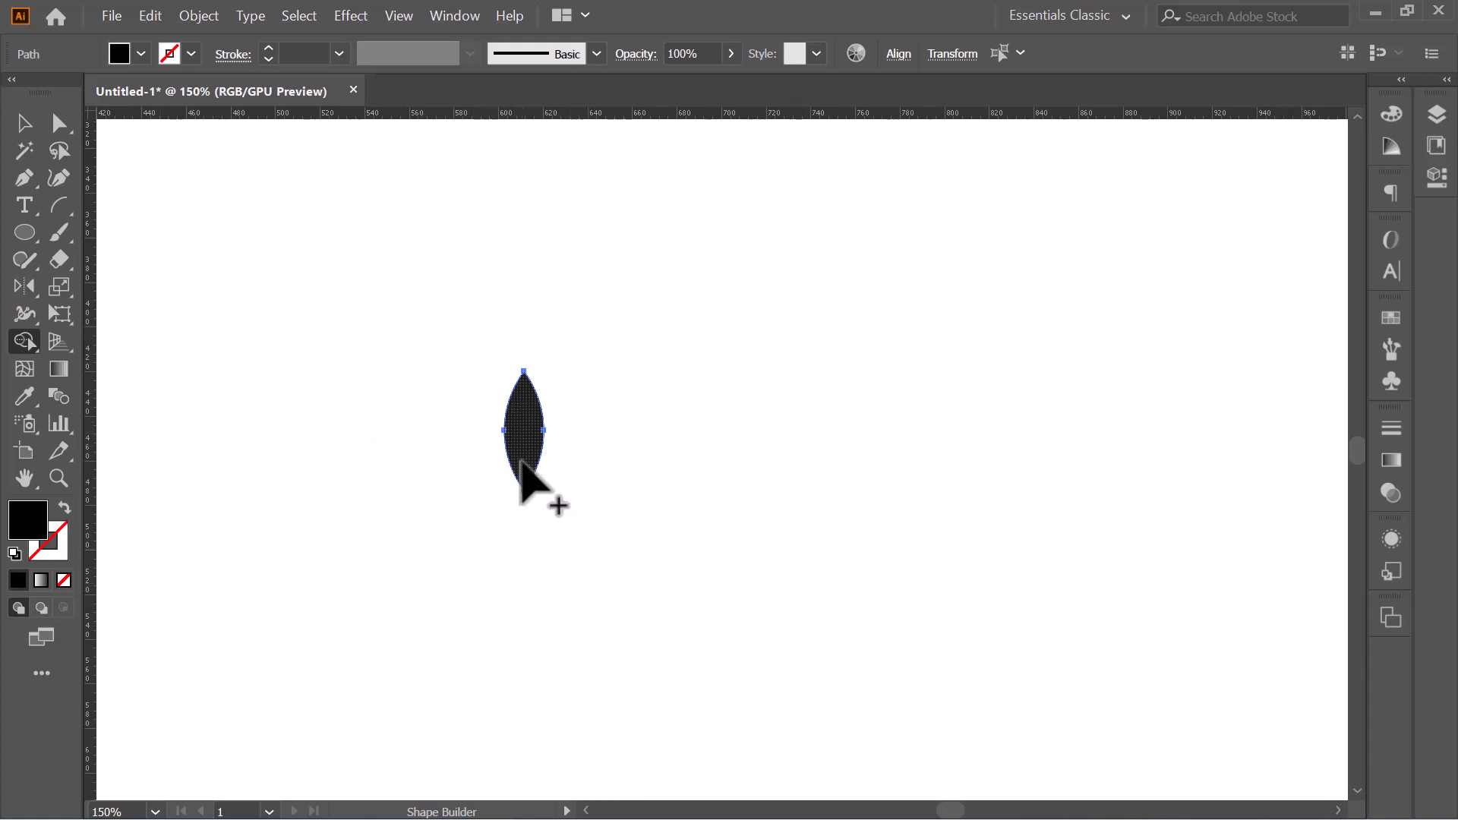
key("ctrl+z")
key("ctrl+z")
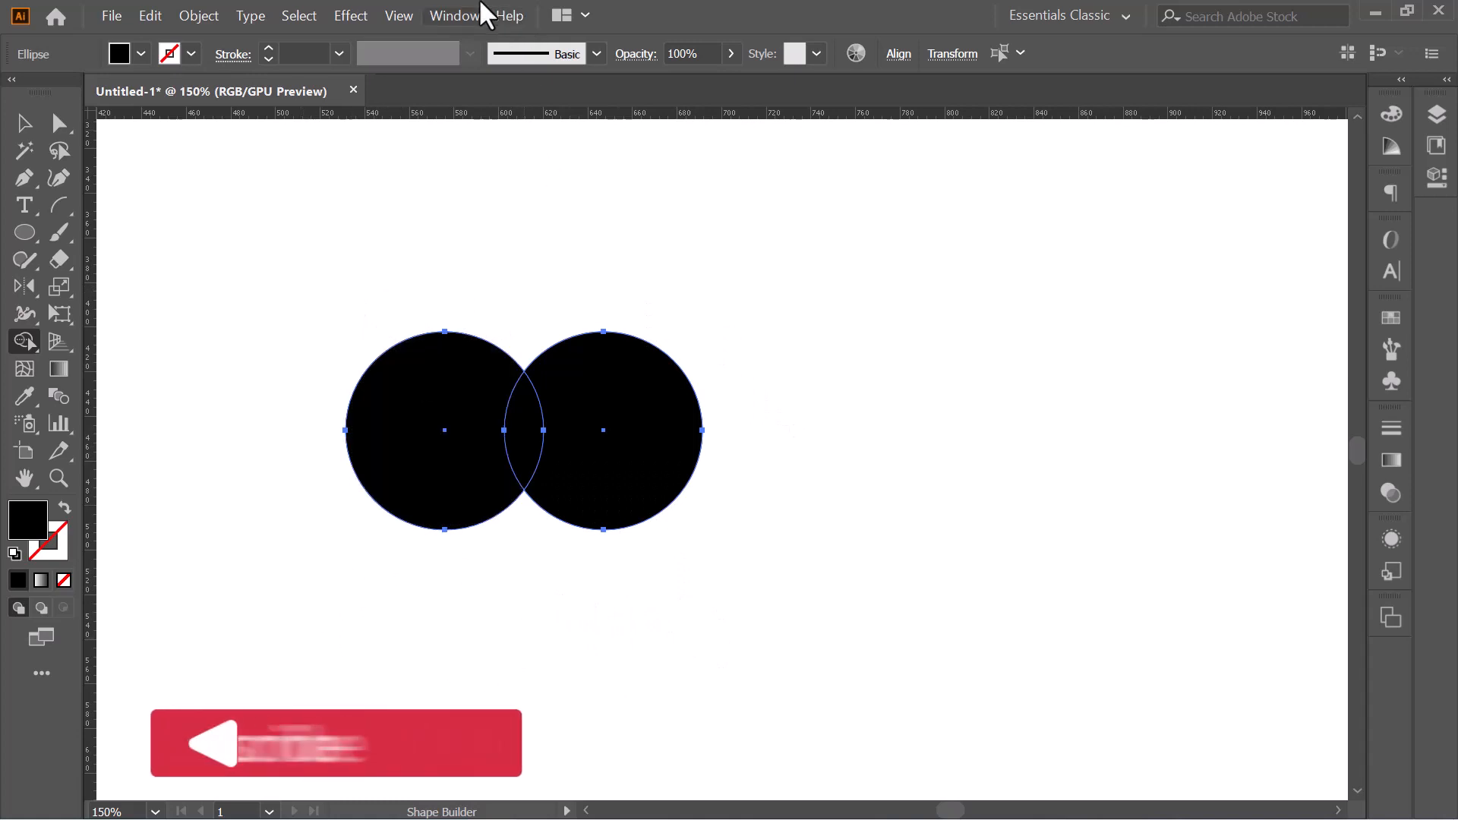
- Reduce the two overlapping circles to a single leaf shape with the Pathfinder Intersect operation
left_click(463, 16)
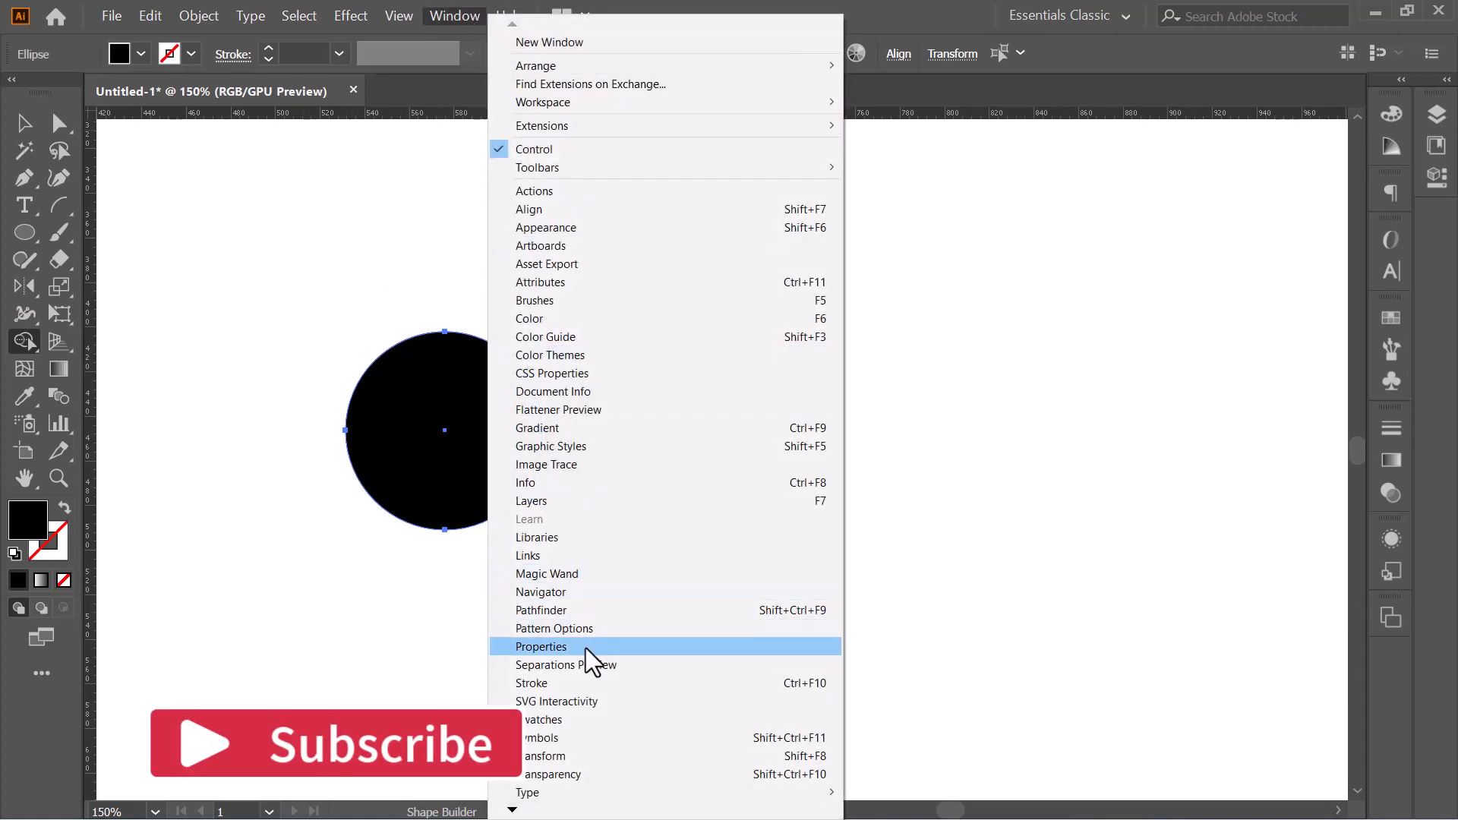
left_click(568, 611)
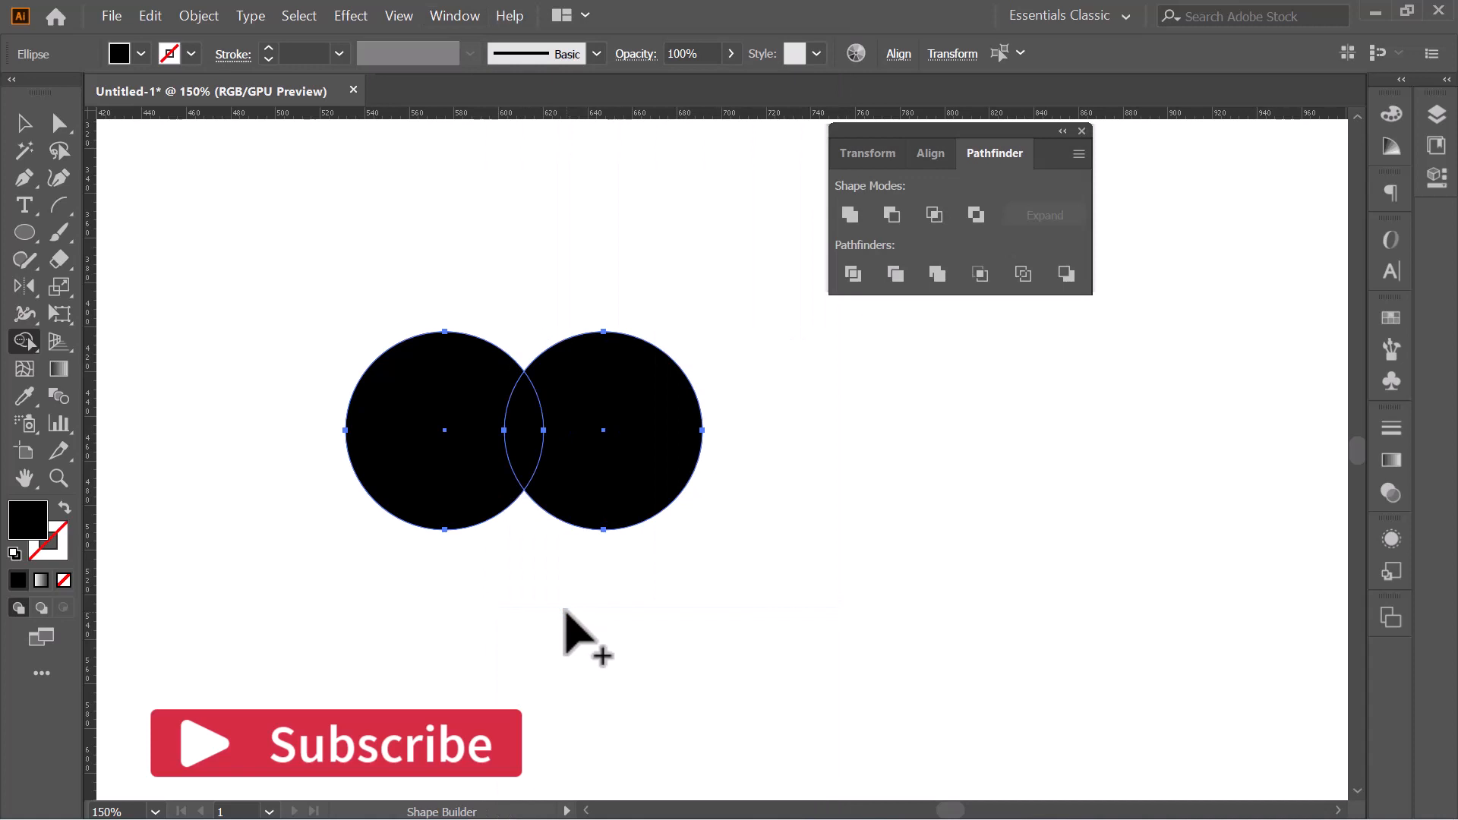
left_click(934, 215)
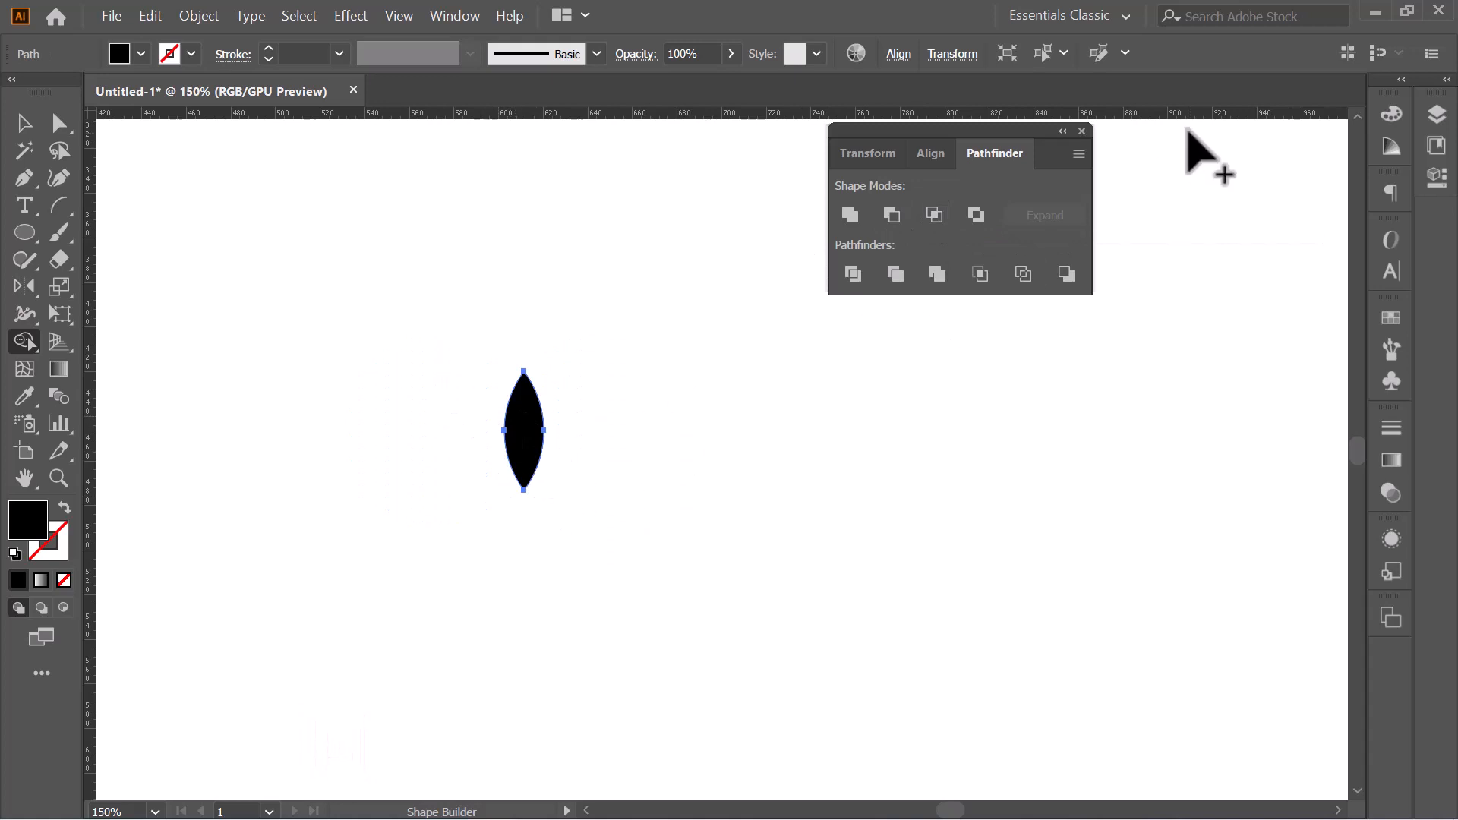
left_click(1082, 131)
- Tilt the leaf 45° to the left and add a right-tilted copy that meets it at the base, forming a V
left_click(23, 124)
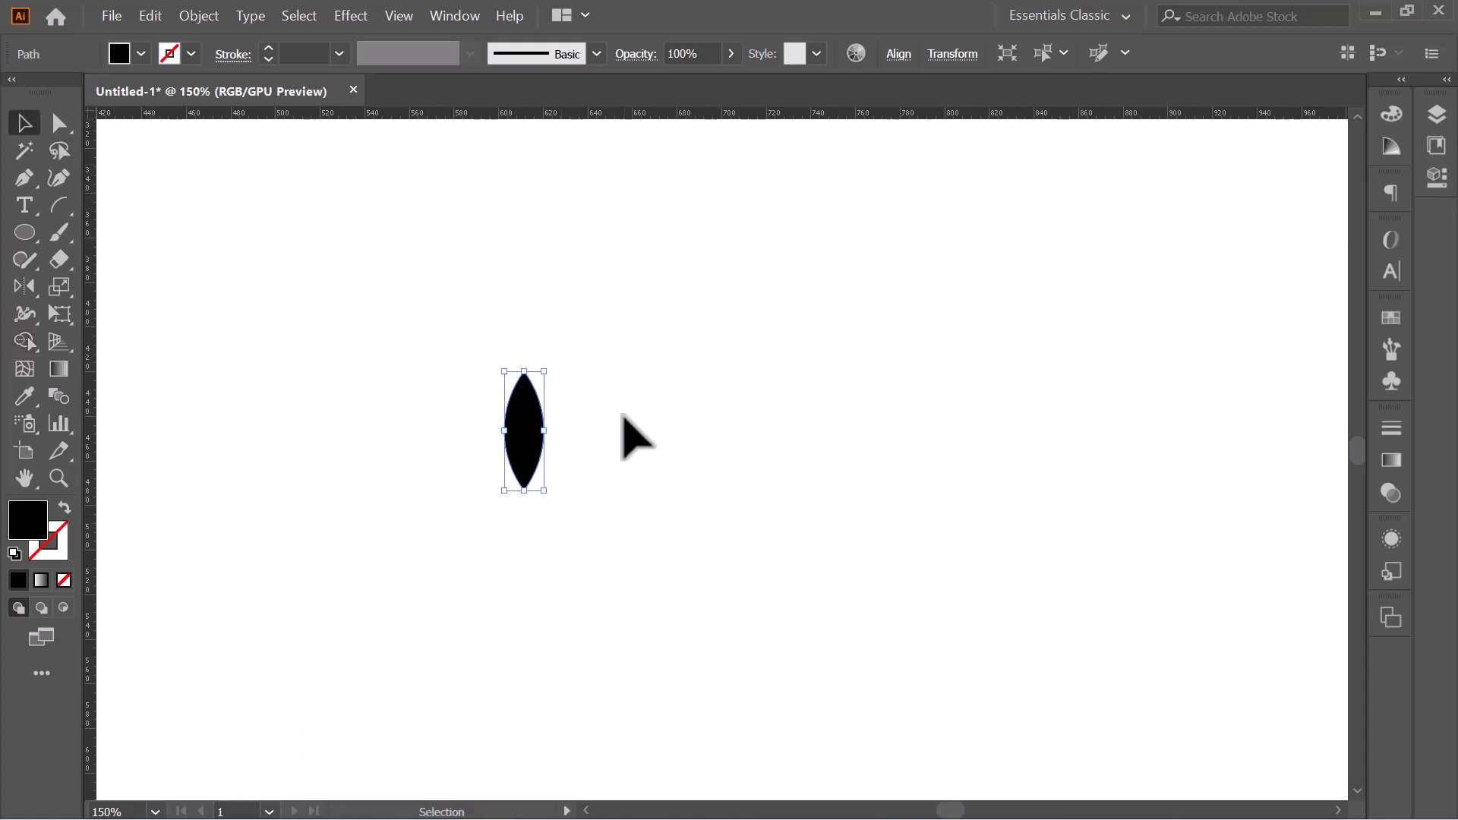
left_click_drag(553, 371, 568, 417)
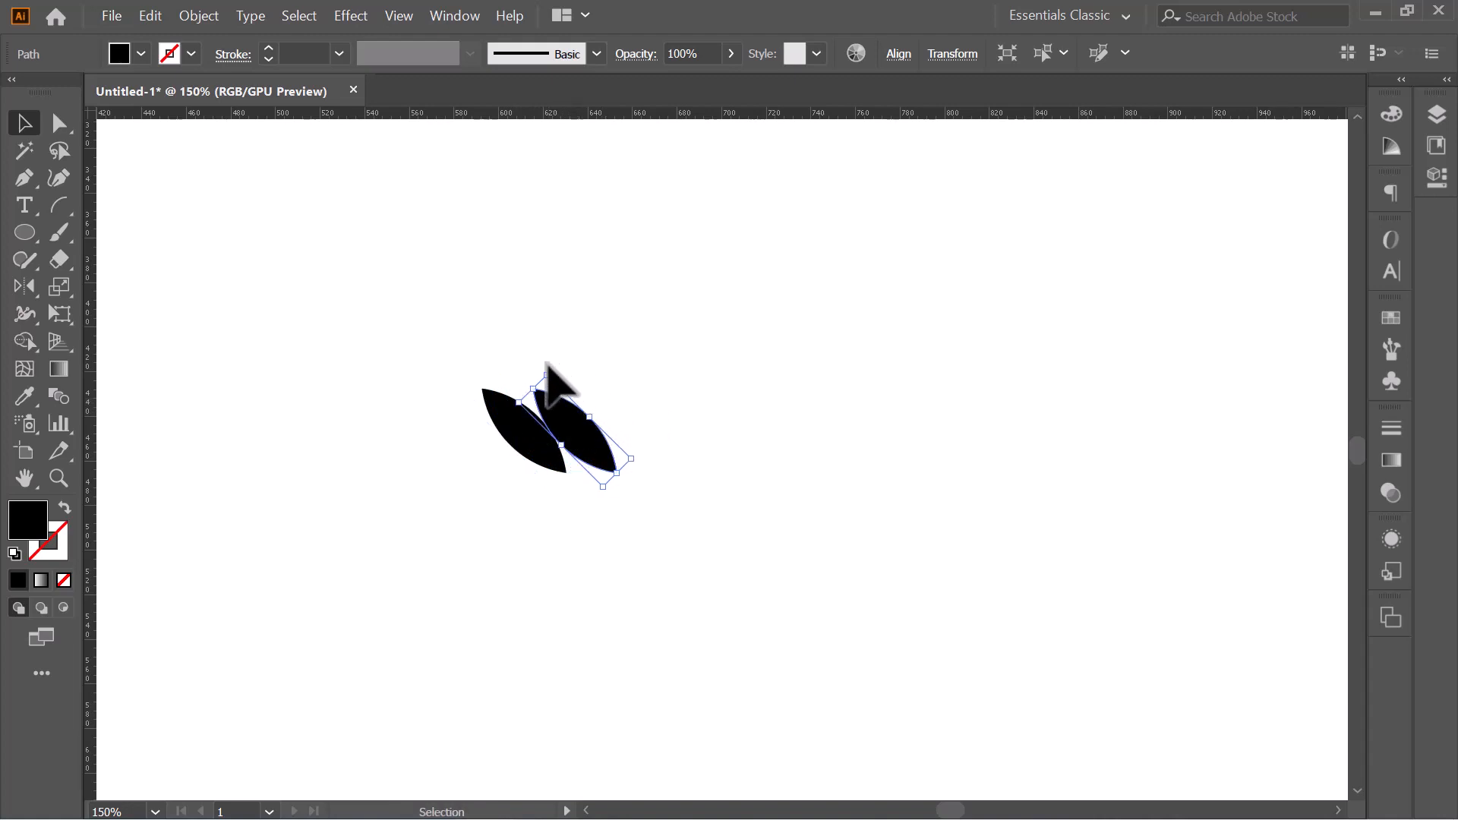
left_click_drag(547, 365, 619, 432)
left_click(864, 430)
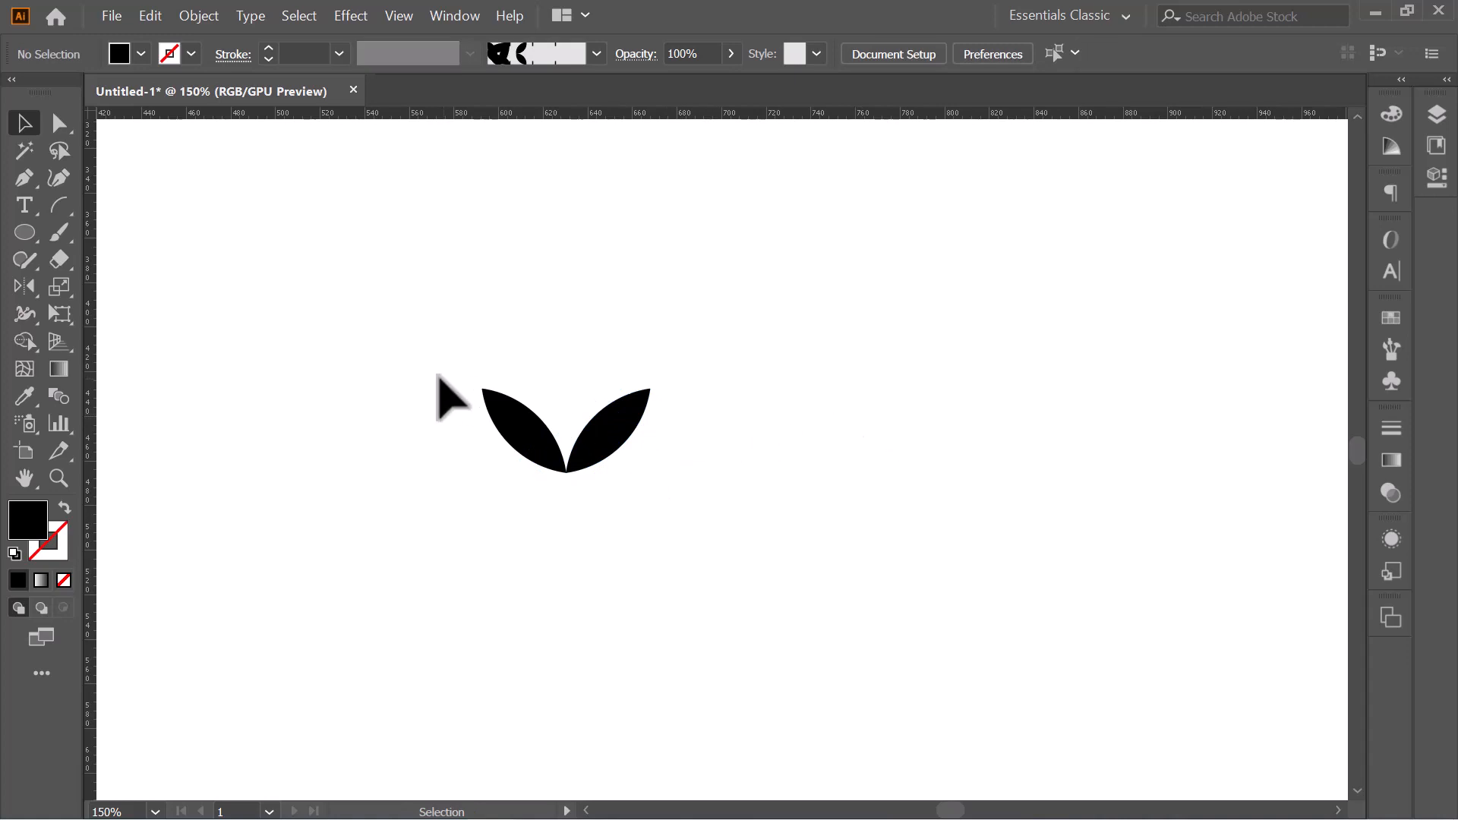
- Group the two leaves of the V-shaped pair
left_click_drag(440, 378, 671, 513)
key("a")
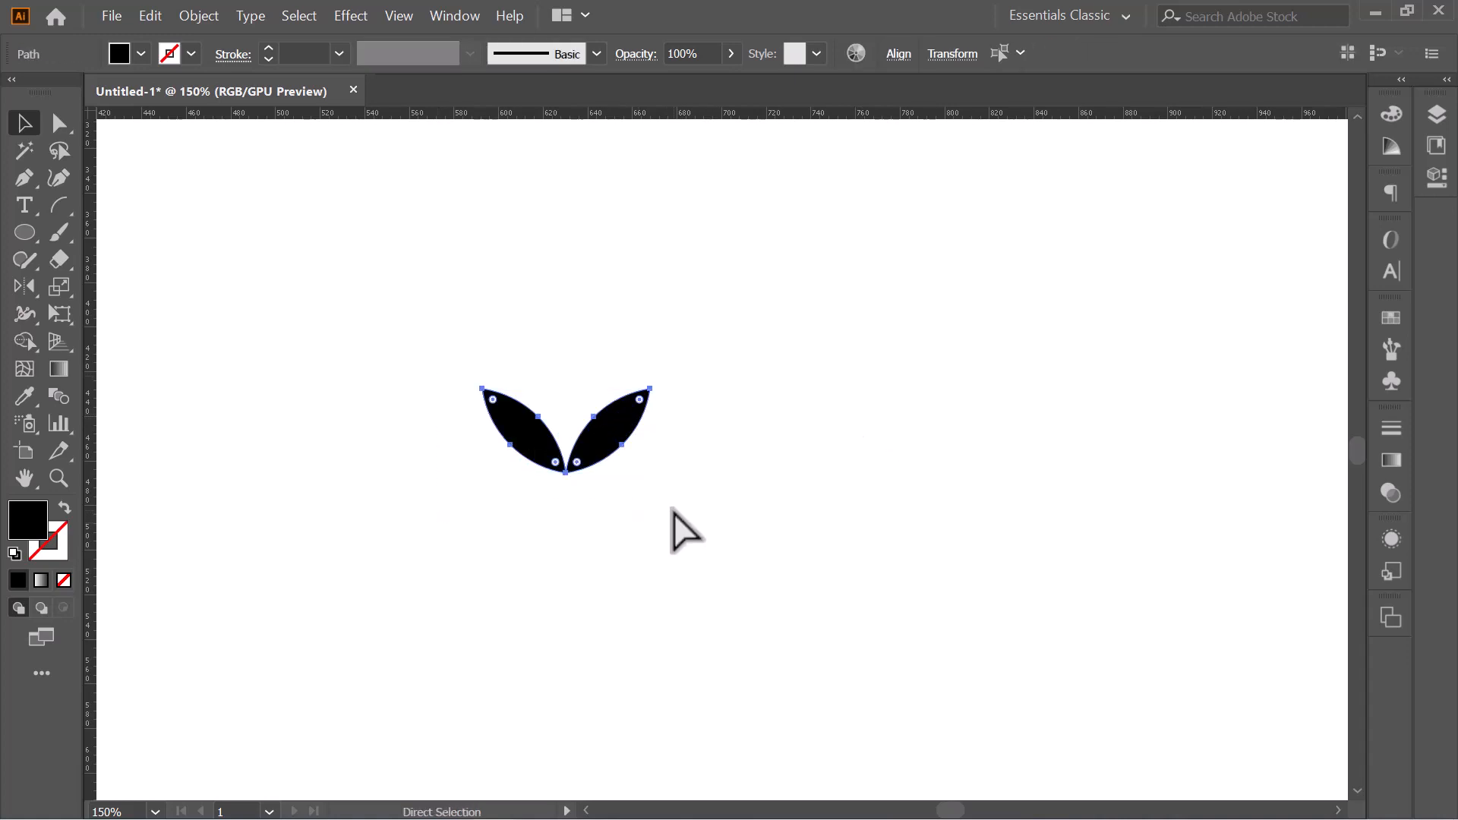
key("v")
key("ctrl+g")
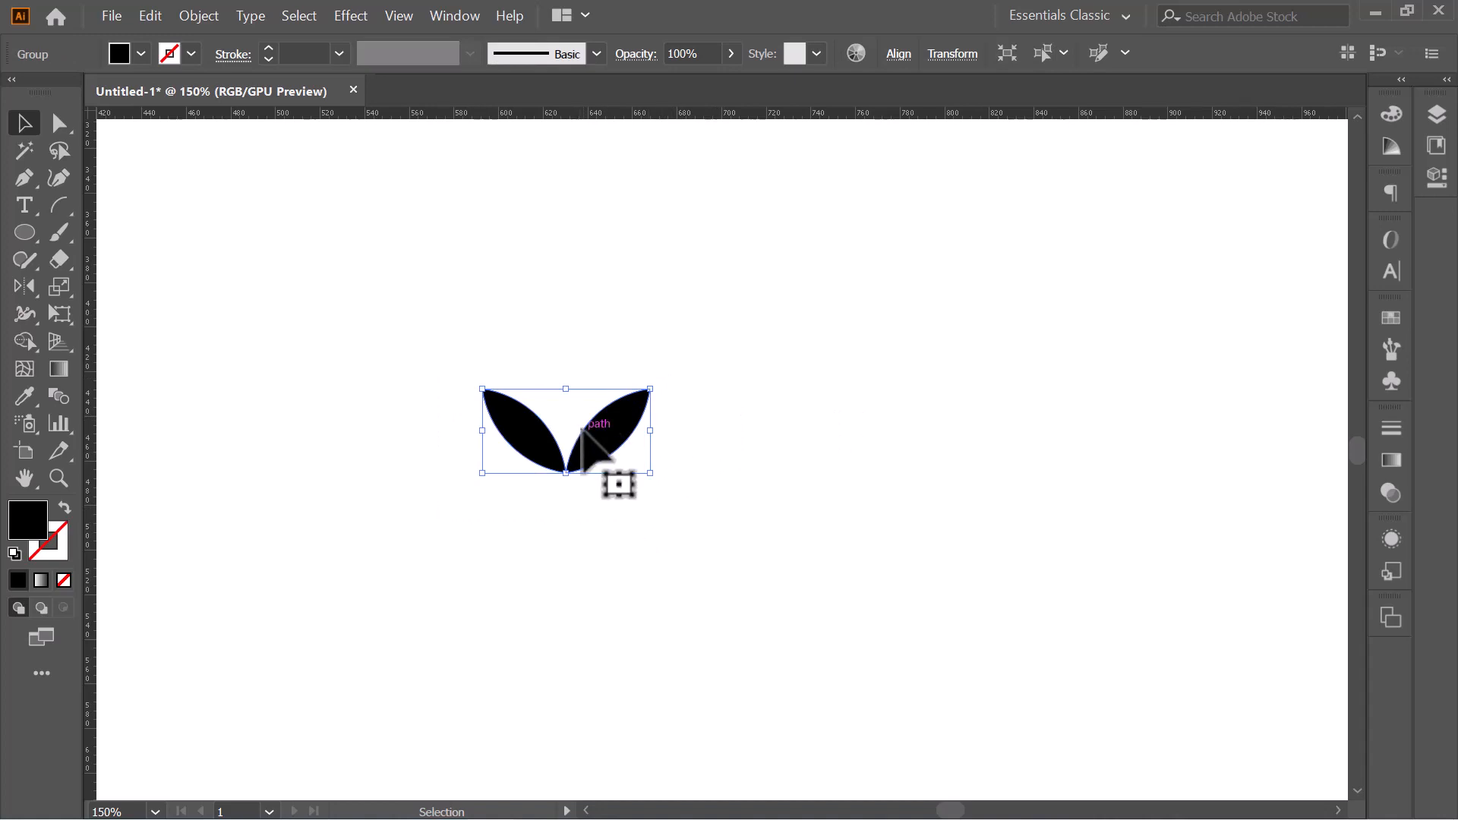
- Move the leaf pair toward the upper canvas and place a spare copy far to its right
left_click_drag(600, 448, 603, 249)
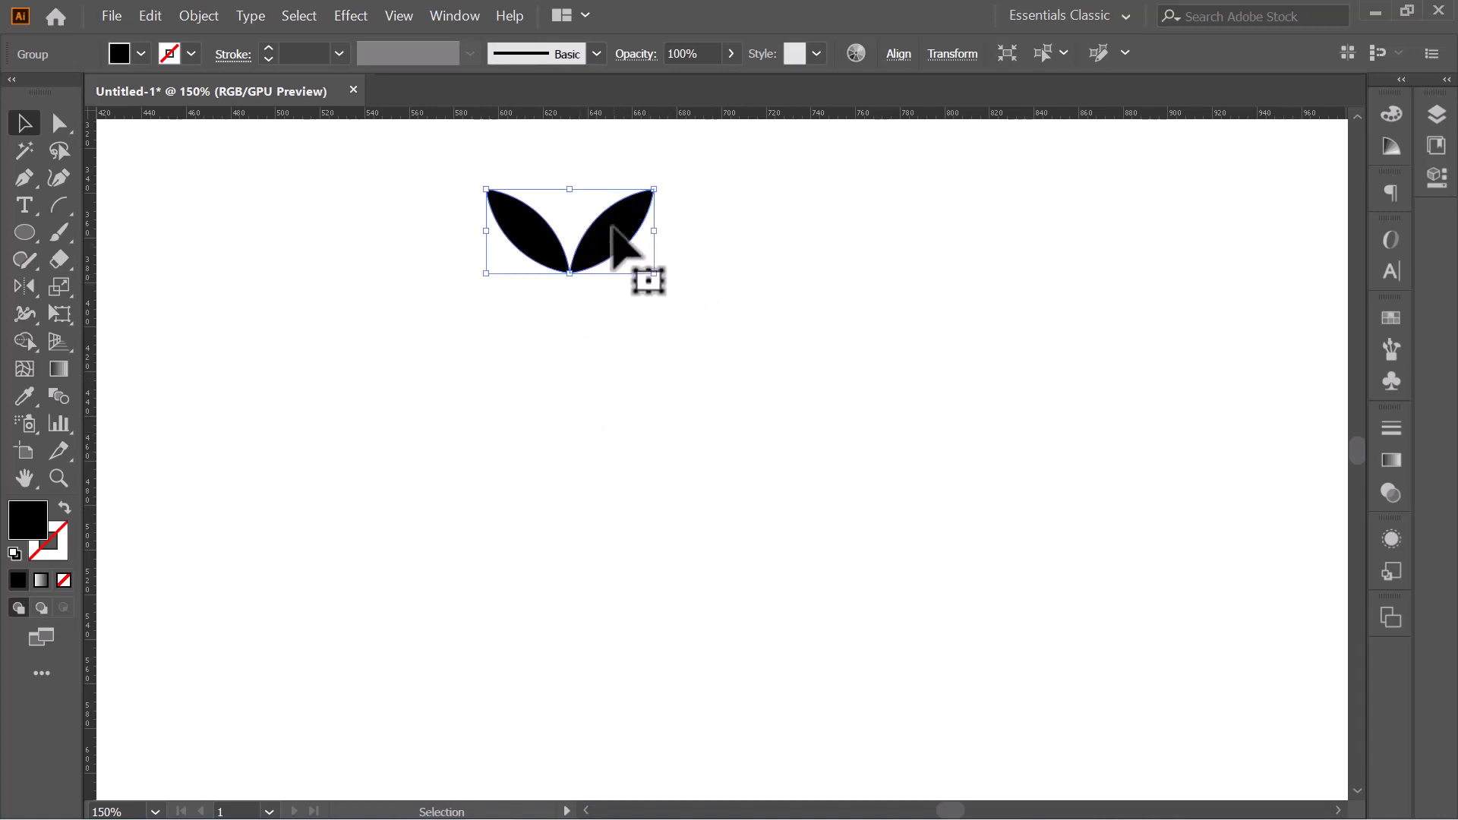
left_click_drag(587, 241, 1164, 241)
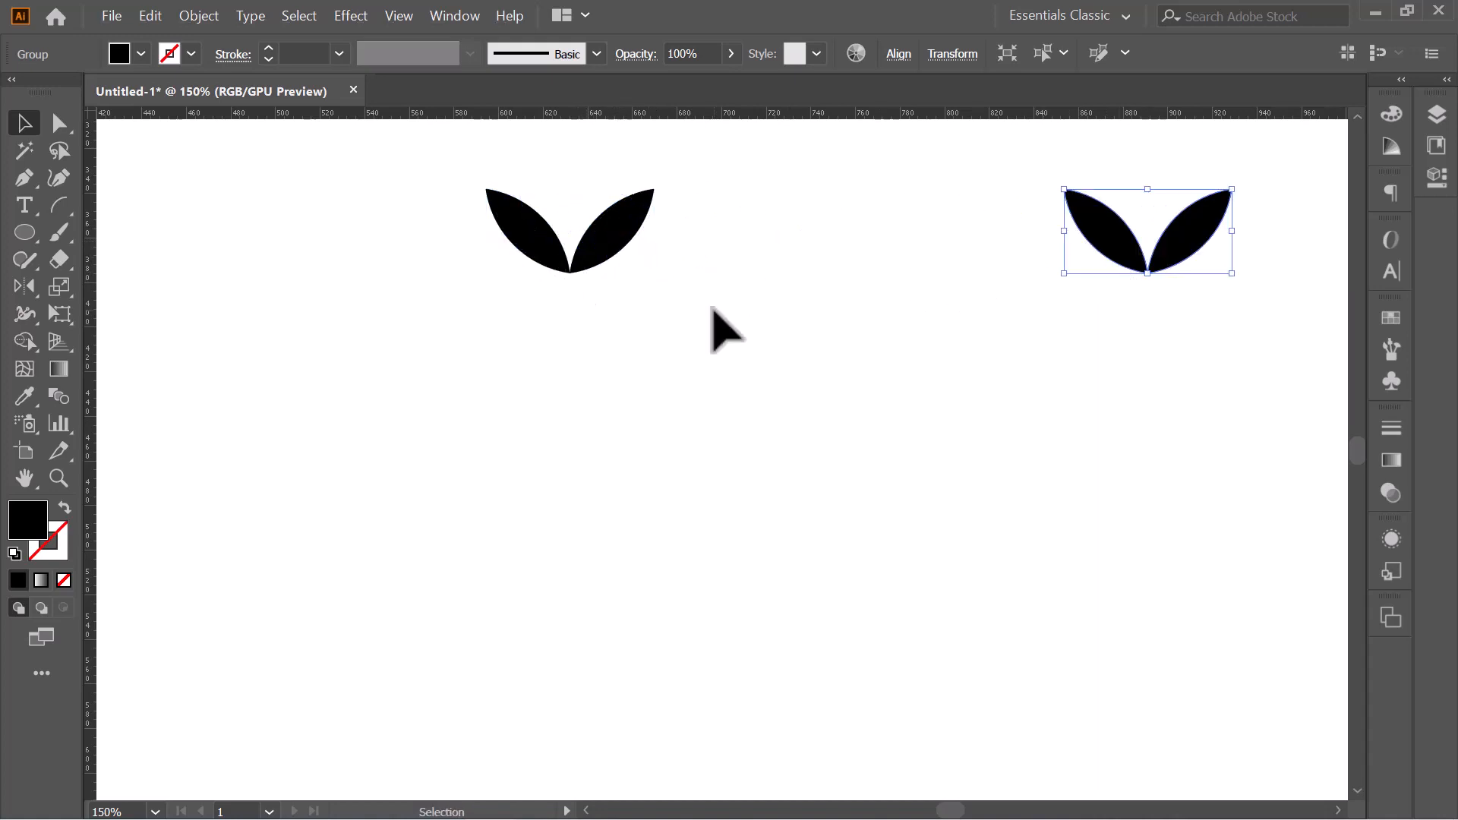
- Copy the original leaf pair straight down and repeat the transform to build a column of seven evenly spaced pairs
left_click_drag(382, 172, 718, 284)
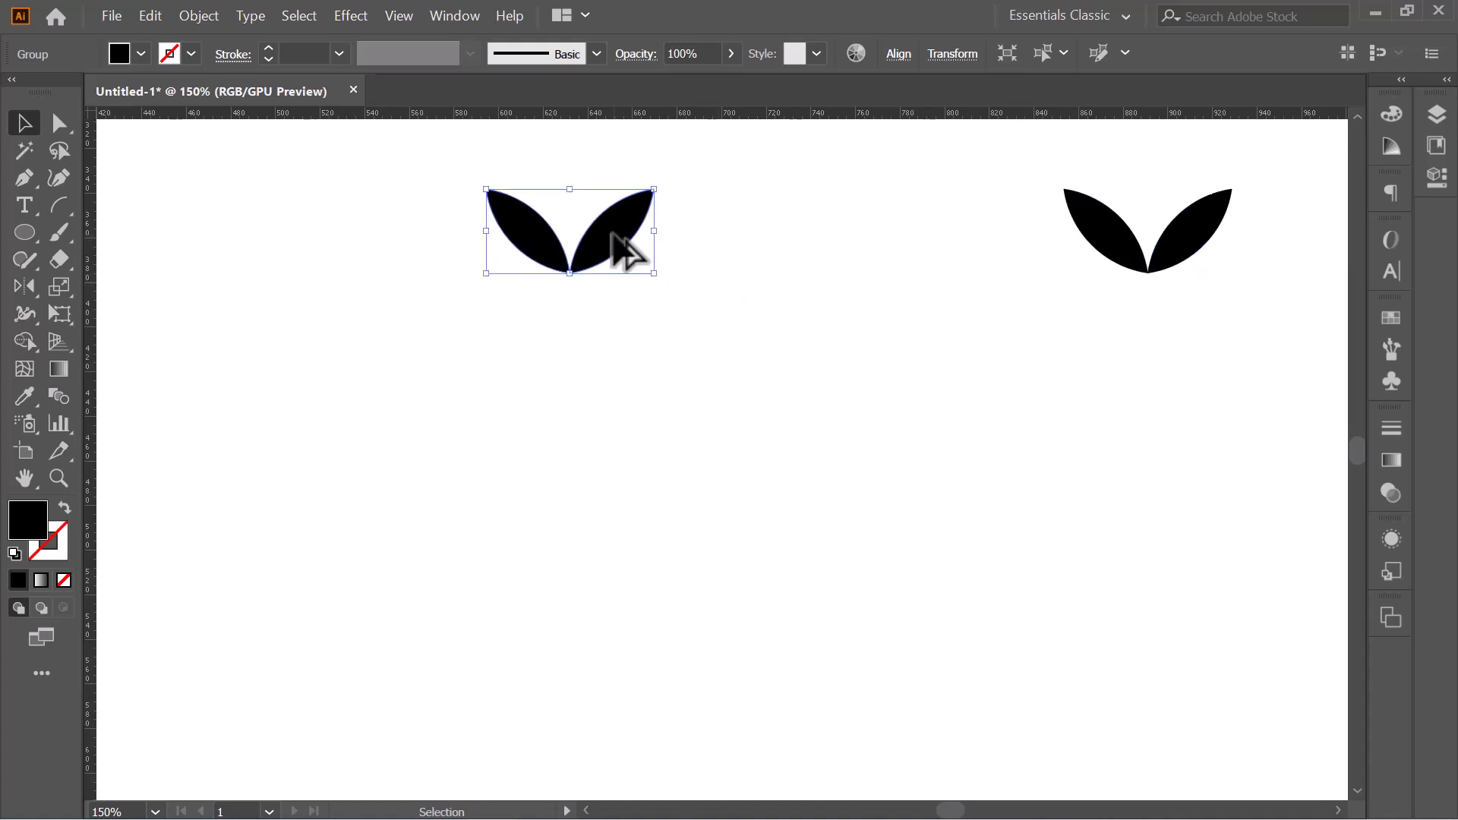
left_click_drag(612, 236, 616, 303)
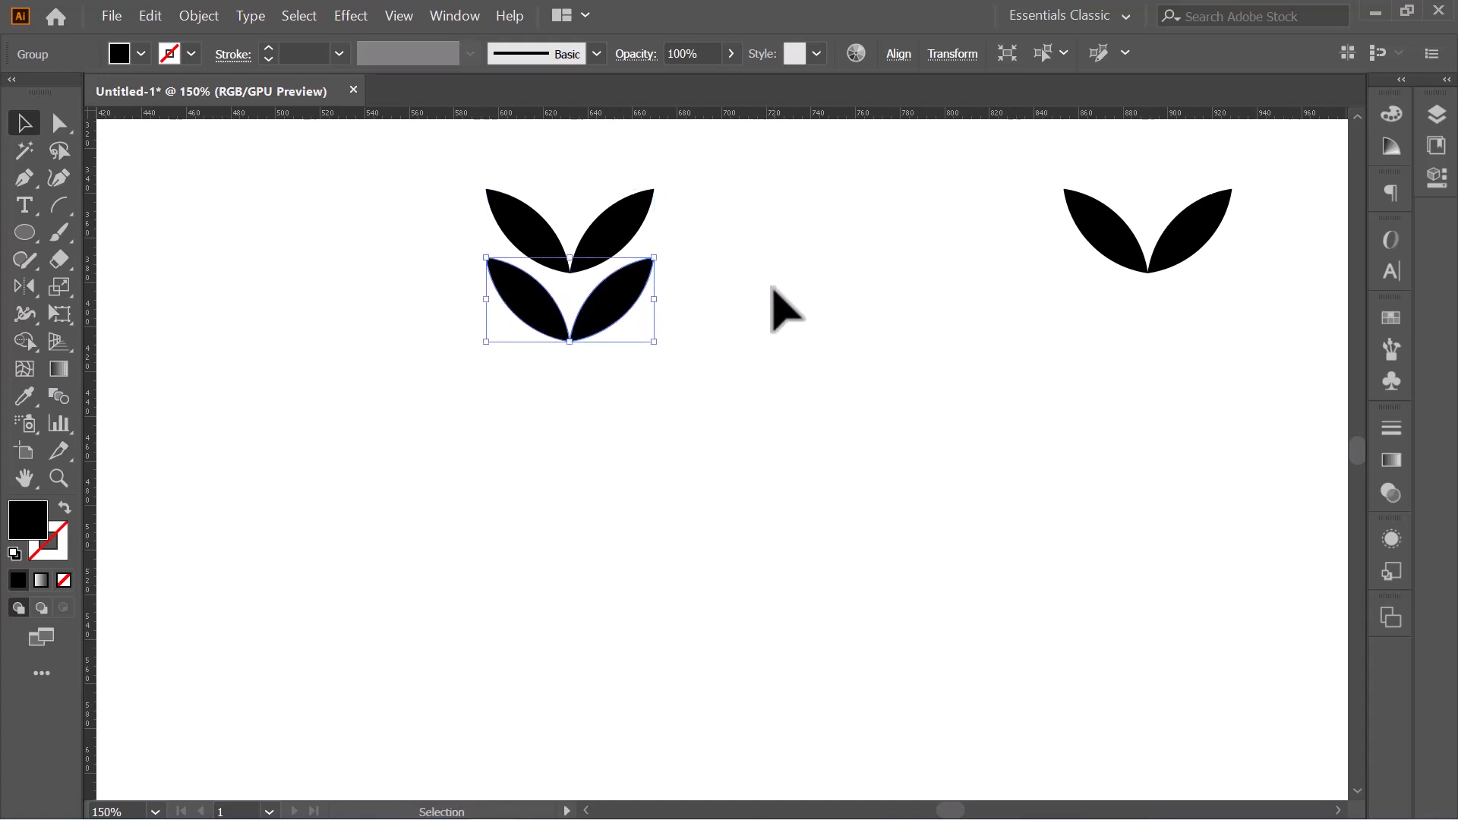
key("a")
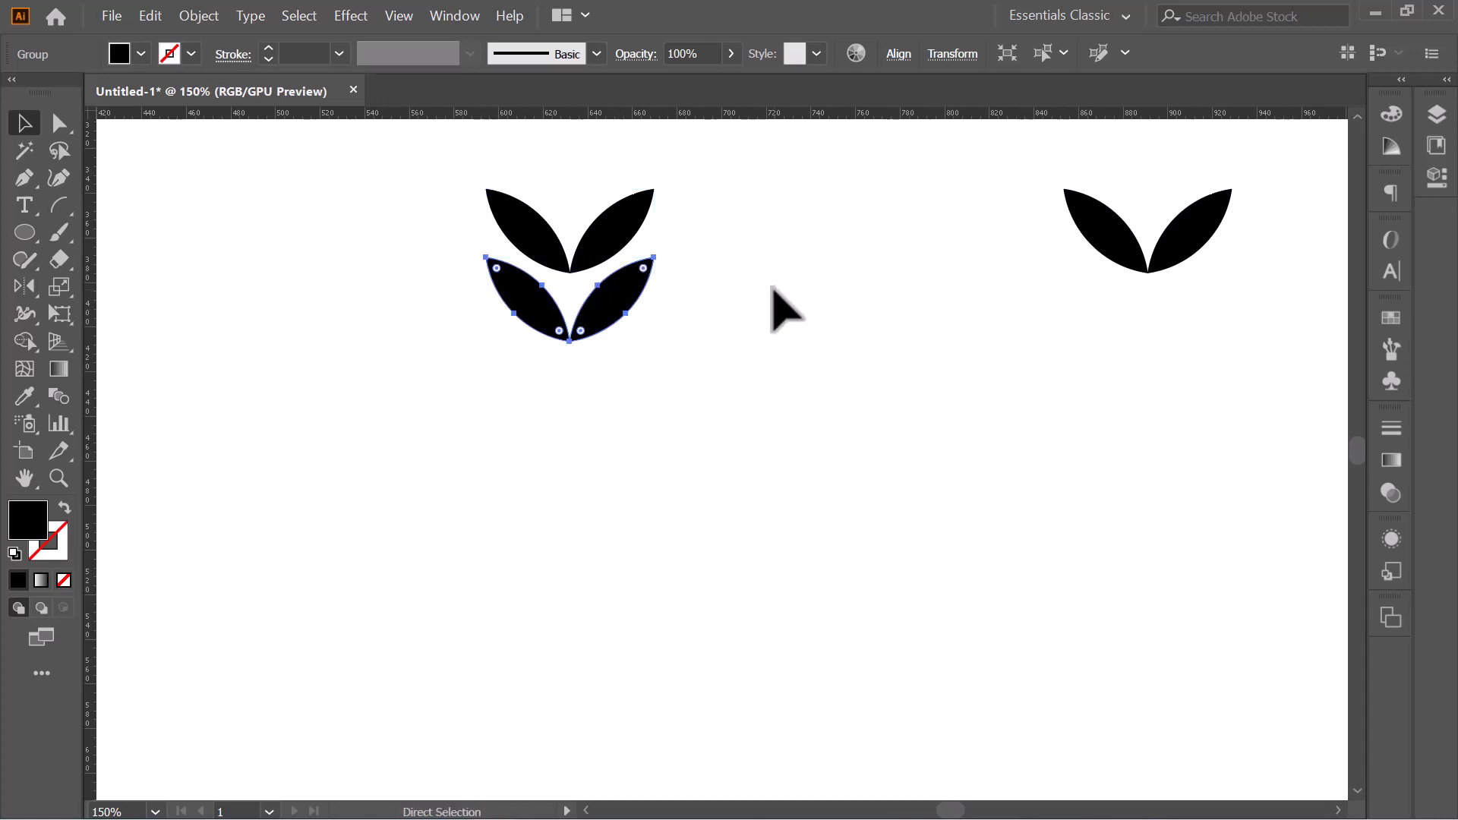
key("ctrl+d")
key("ctrl+d")
key("ctrl+d")
key("ctrl+d")
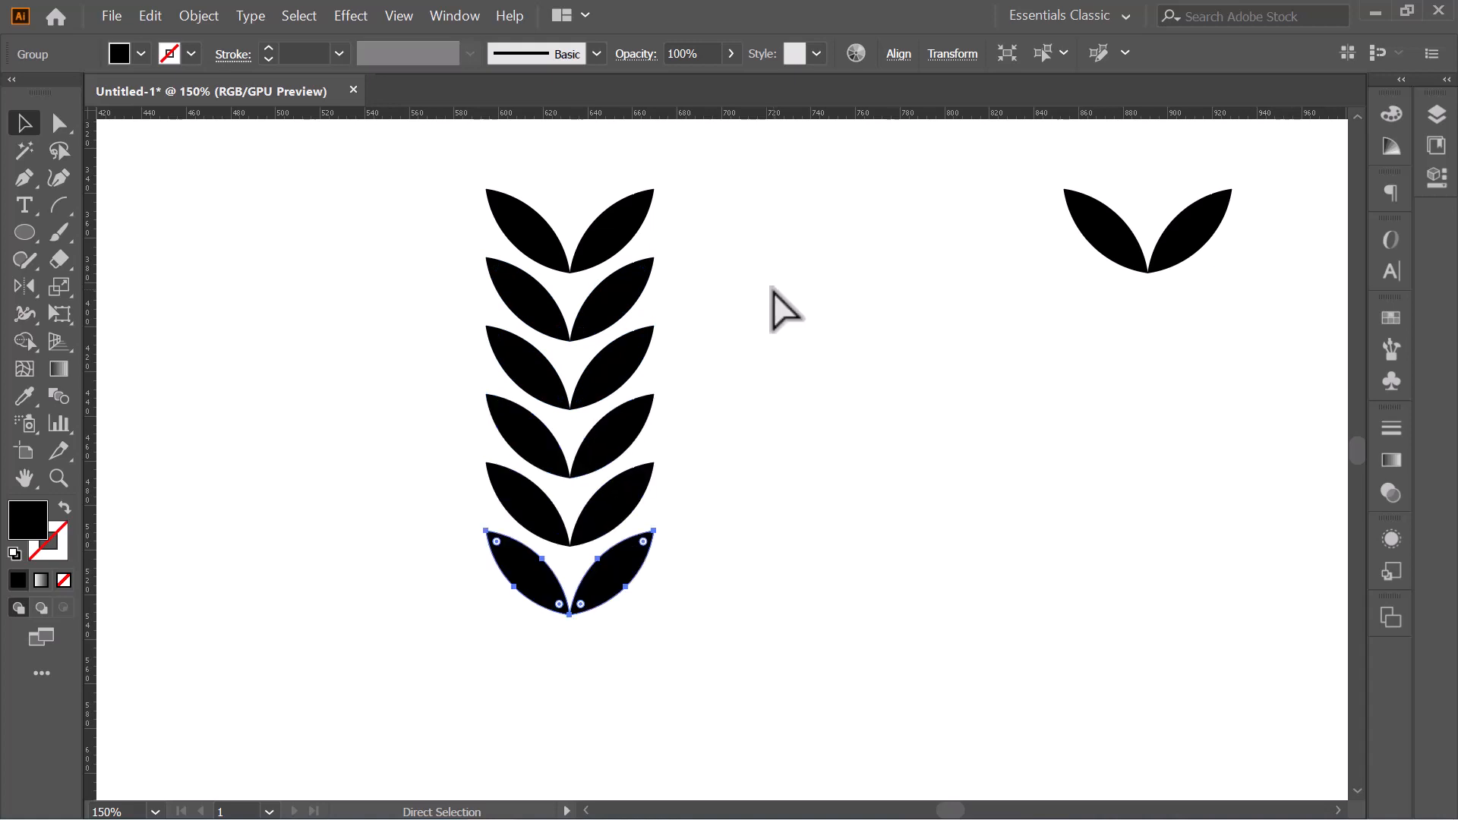
key("ctrl+d")
key("ctrl+shift+a")
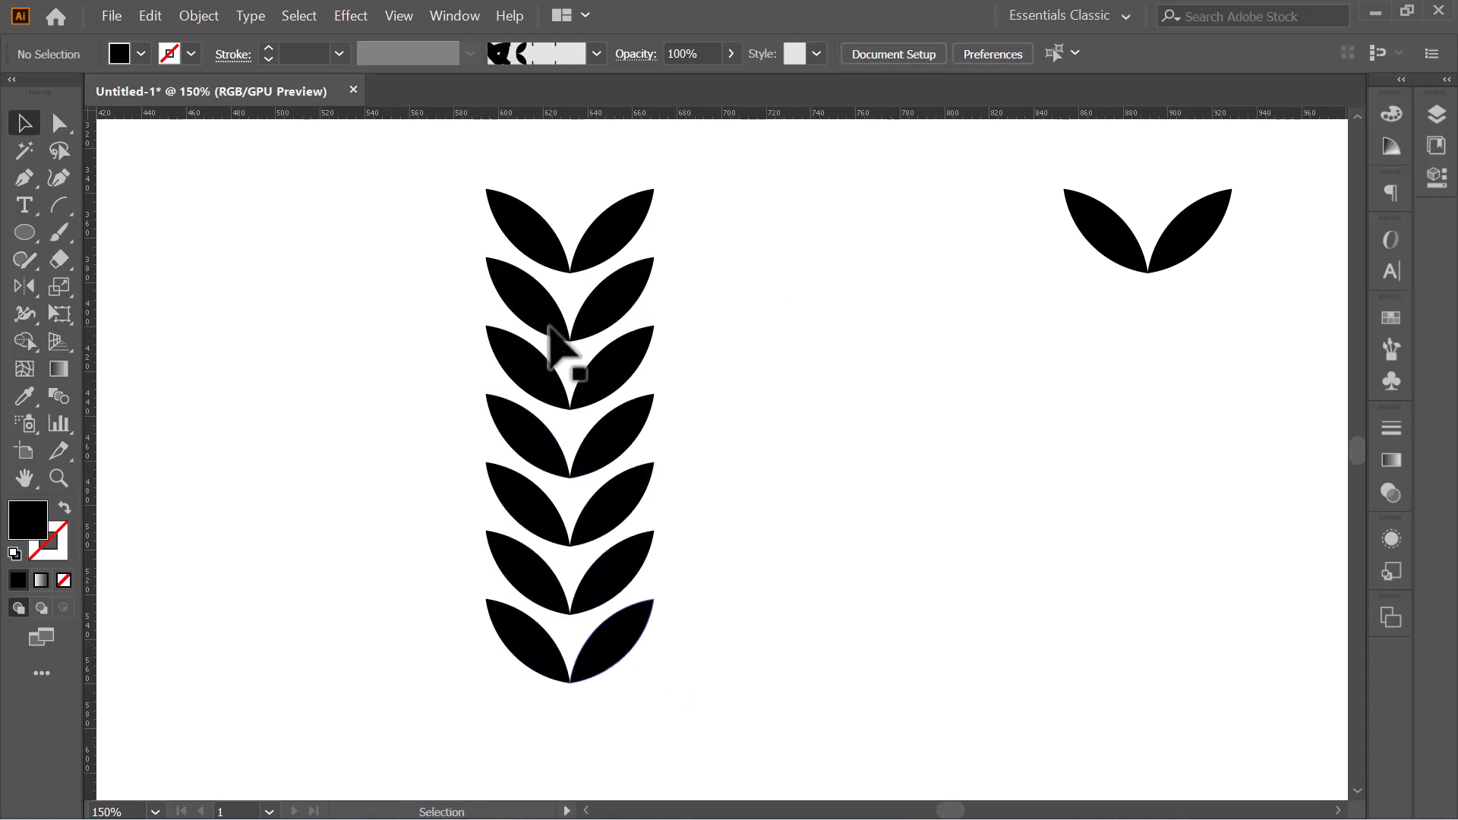
- Ungroup the topmost leaf pair of the column and place a copy of its right leaf beside it
left_click(544, 236)
right_click(540, 234)
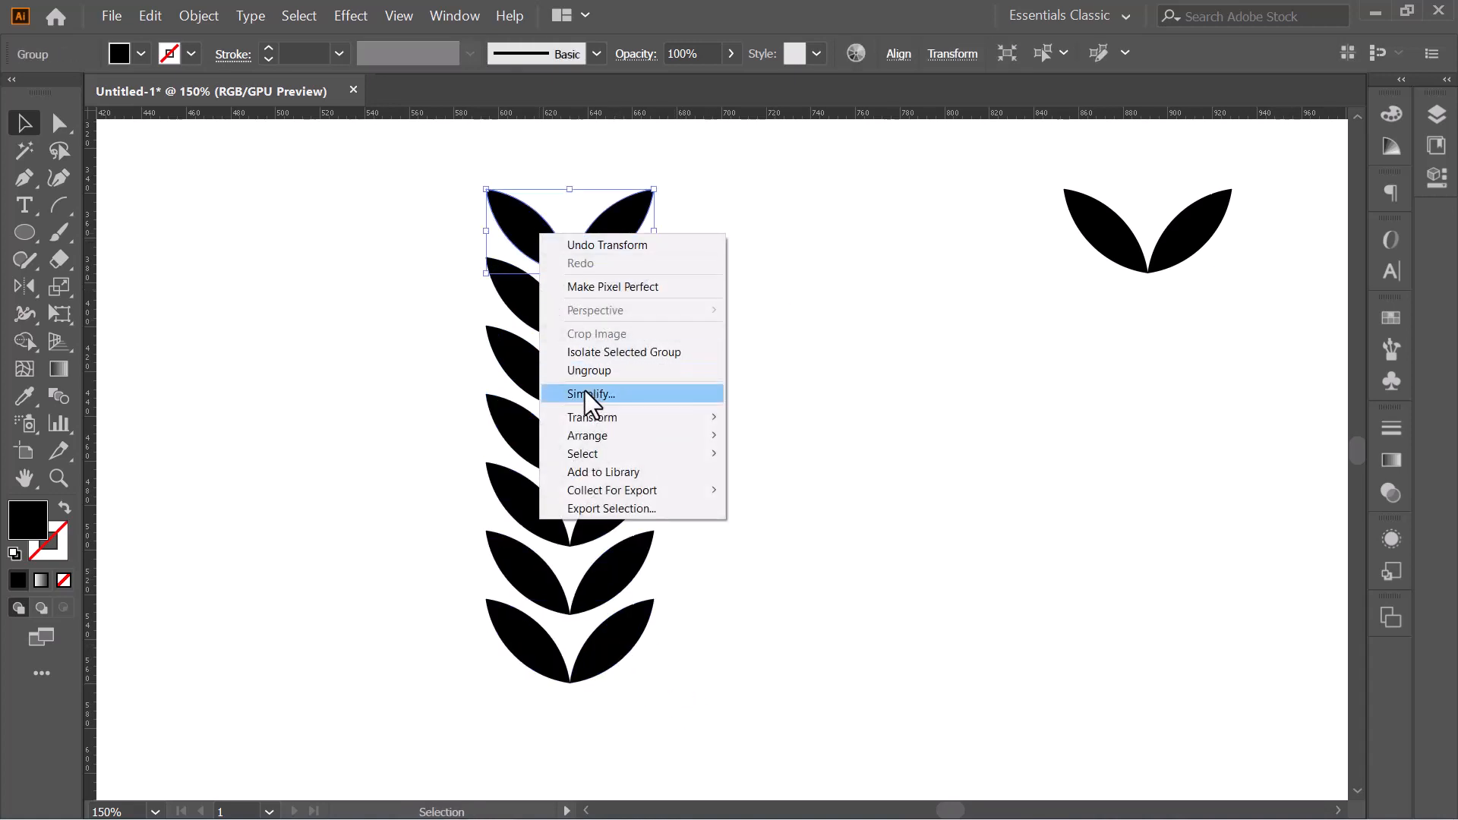
left_click(589, 369)
left_click(607, 226)
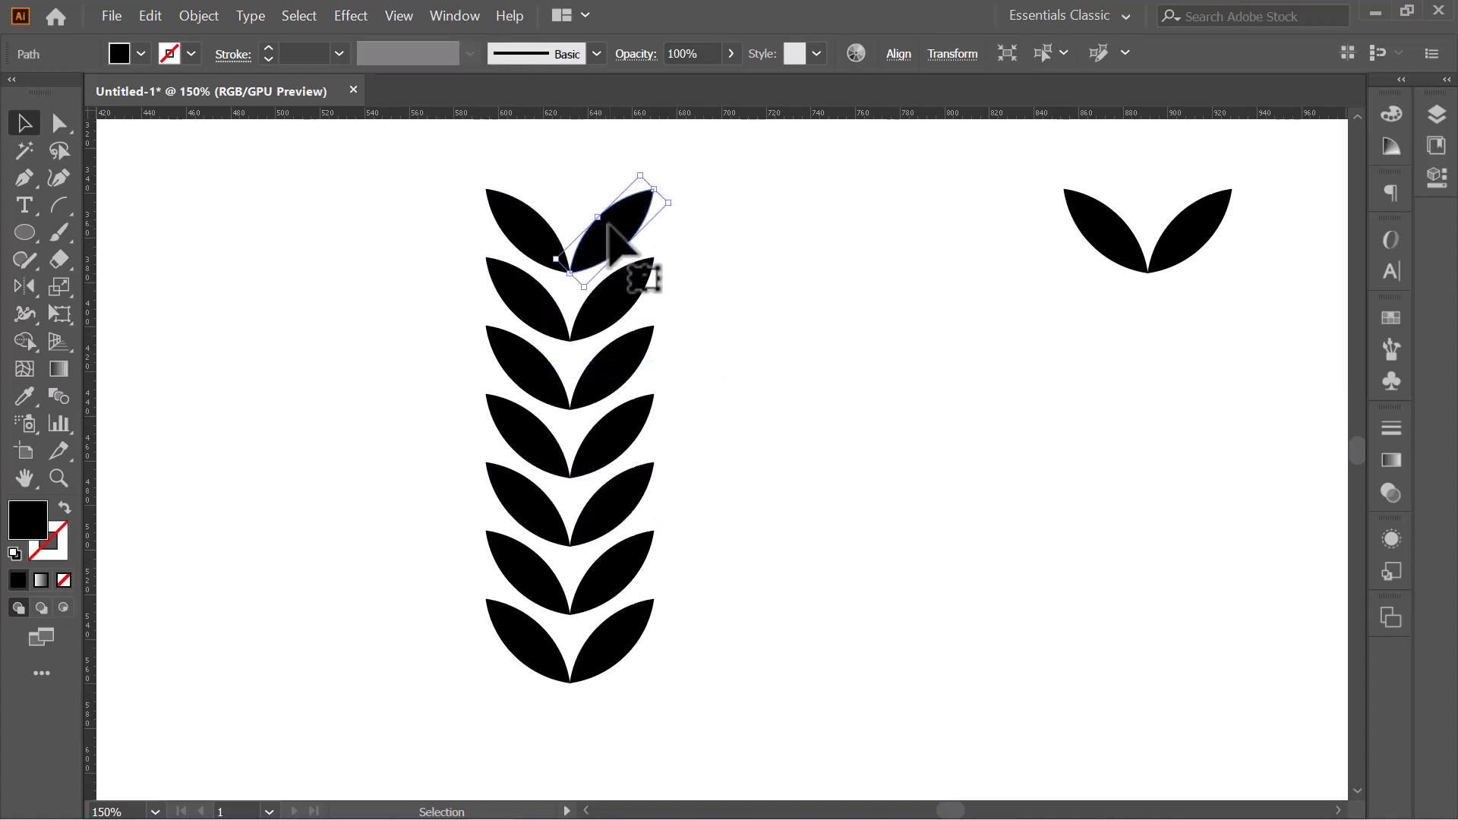
left_click_drag(607, 228, 672, 219)
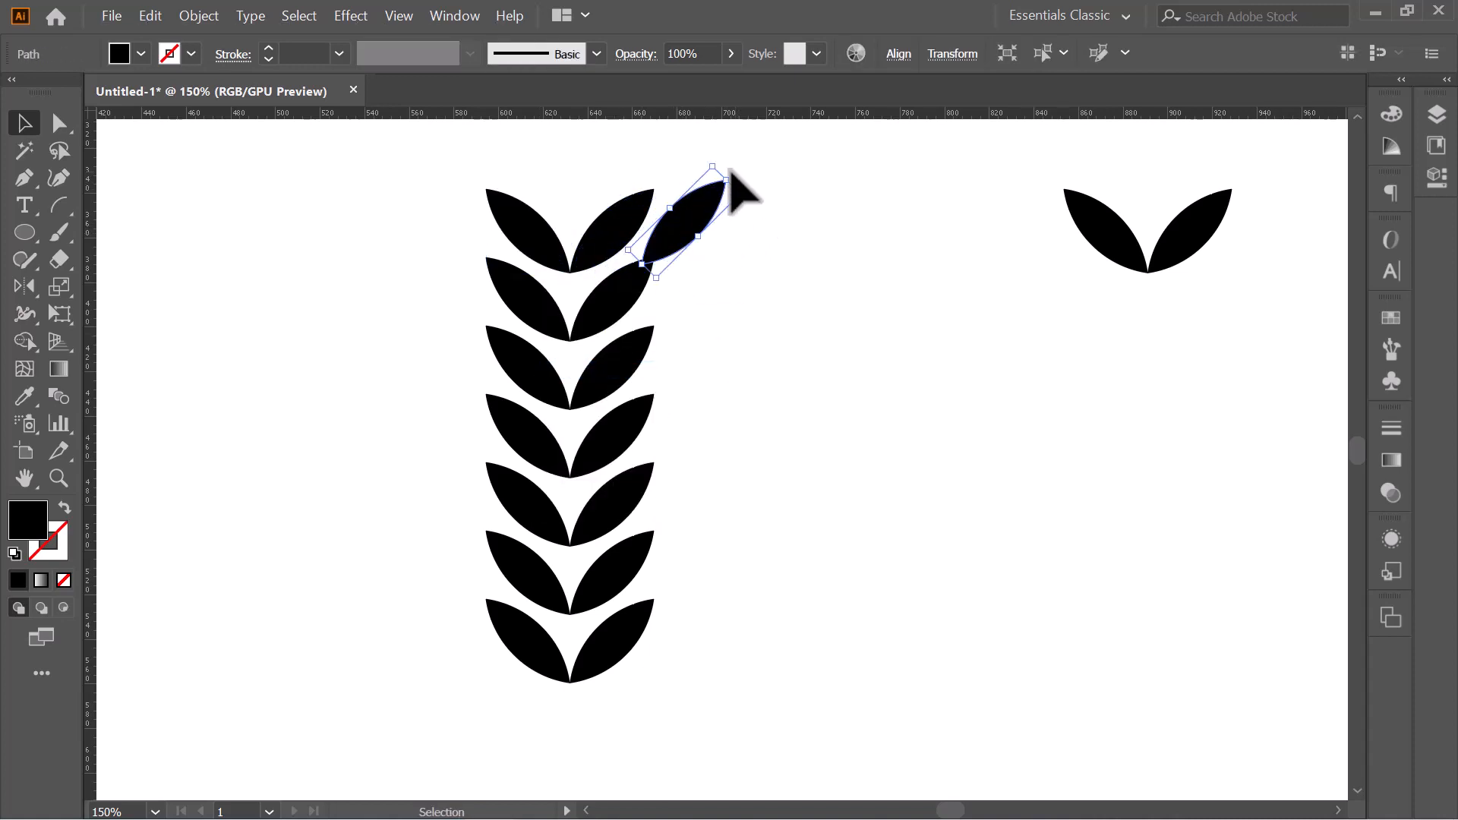
- Rotate the copied single leaf upright and centre it above the topmost leaf pair of the column
left_click_drag(733, 183, 690, 158)
left_click_drag(699, 239, 570, 166)
left_click(881, 372)
scroll(881, 372, "up", 1)
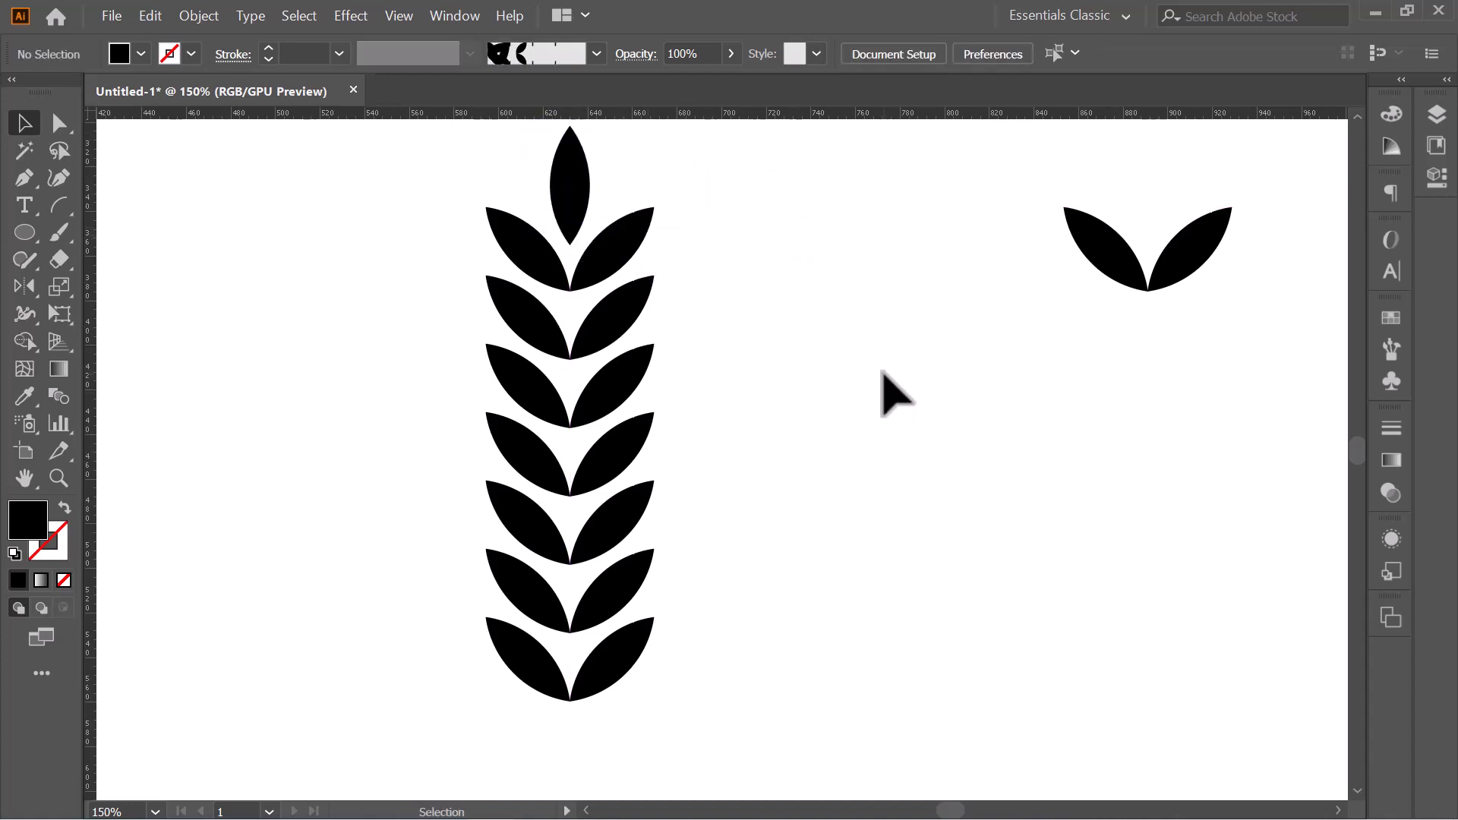
- Draw a straight vertical line about 230 px long beside the leaf column and give it a 4 pt black stroke
left_click_drag(64, 200, 140, 207)
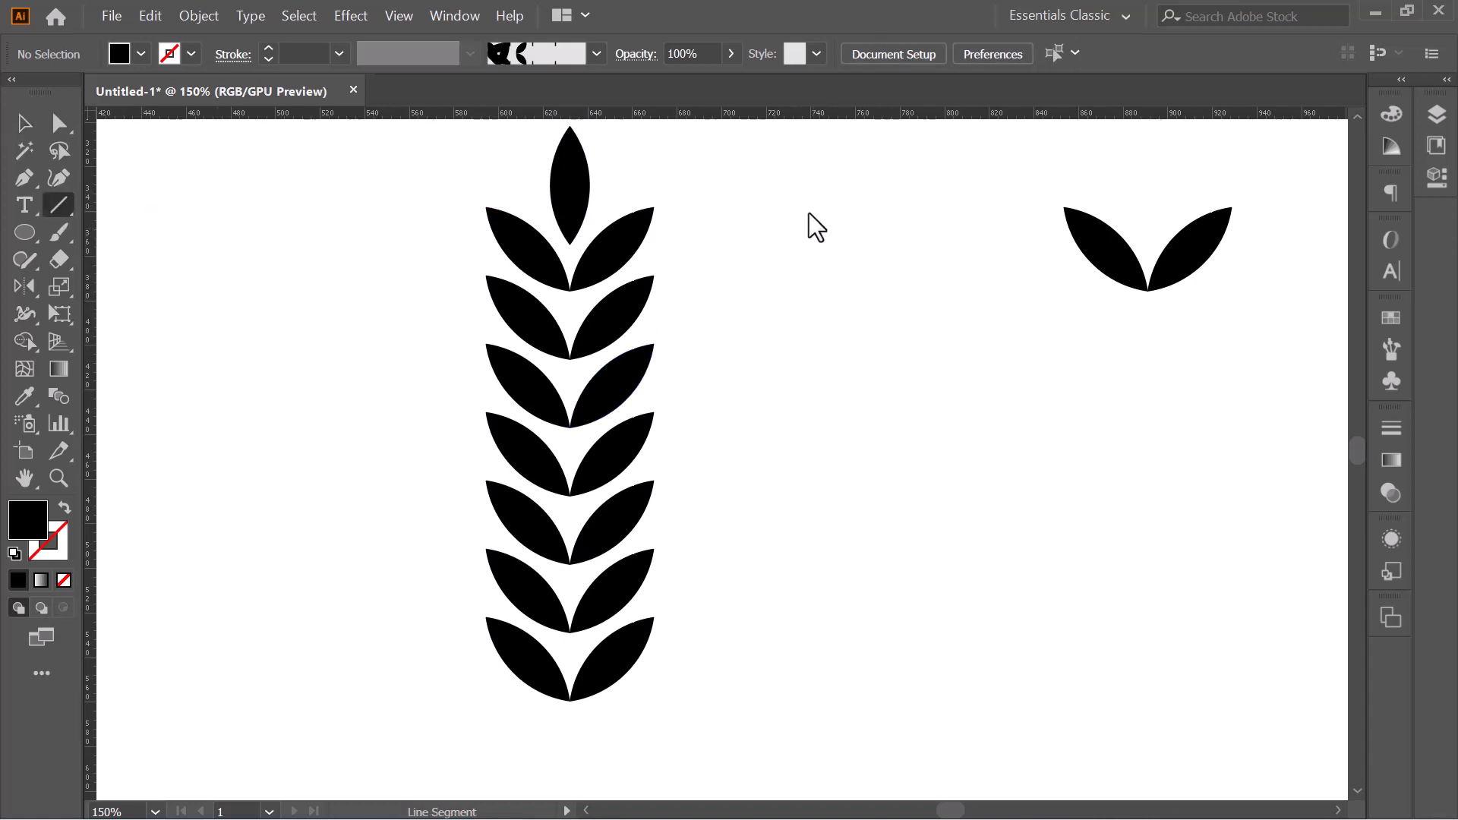
left_click_drag(808, 190, 831, 702)
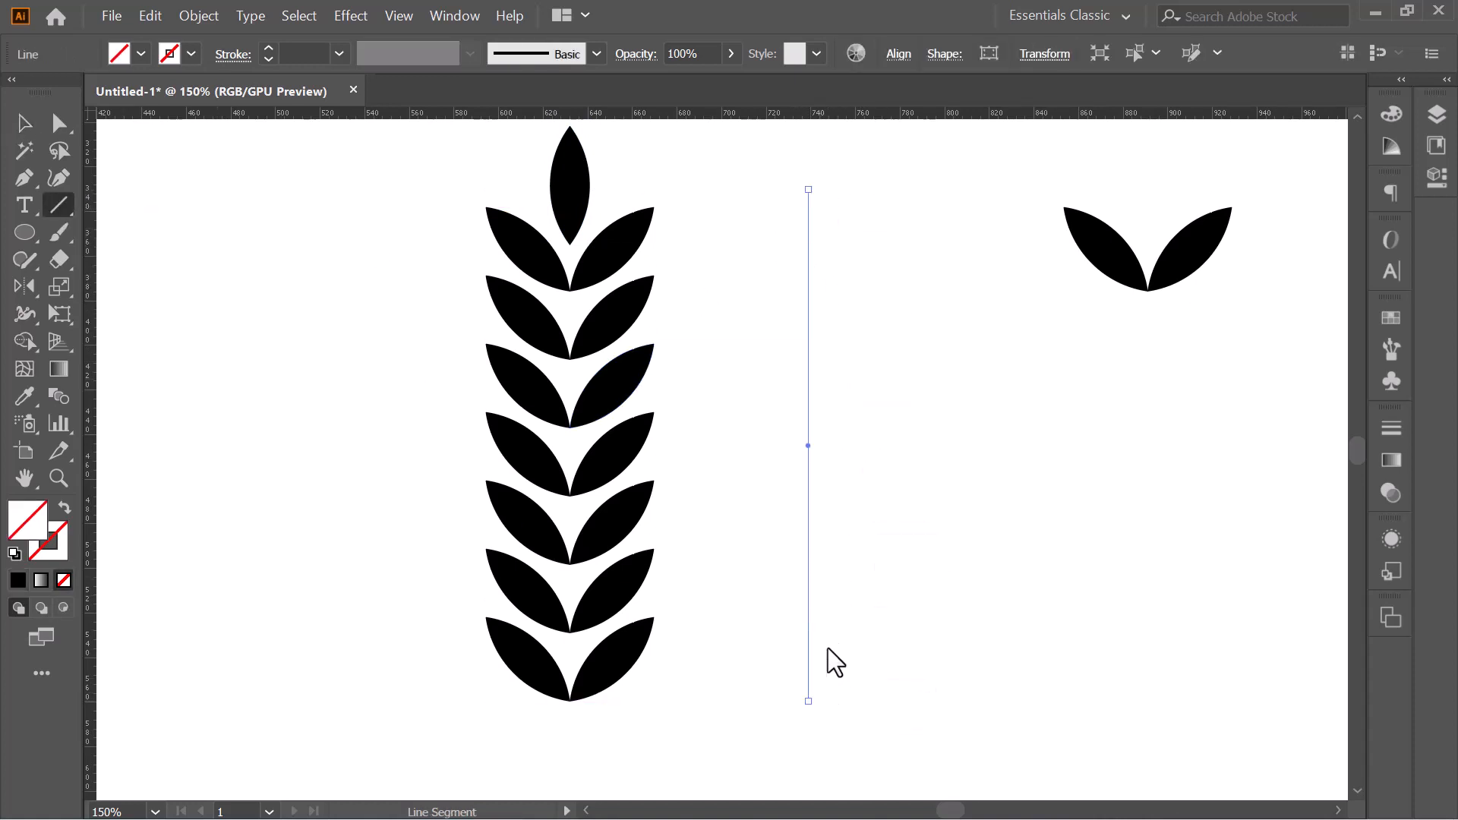
left_click(266, 48)
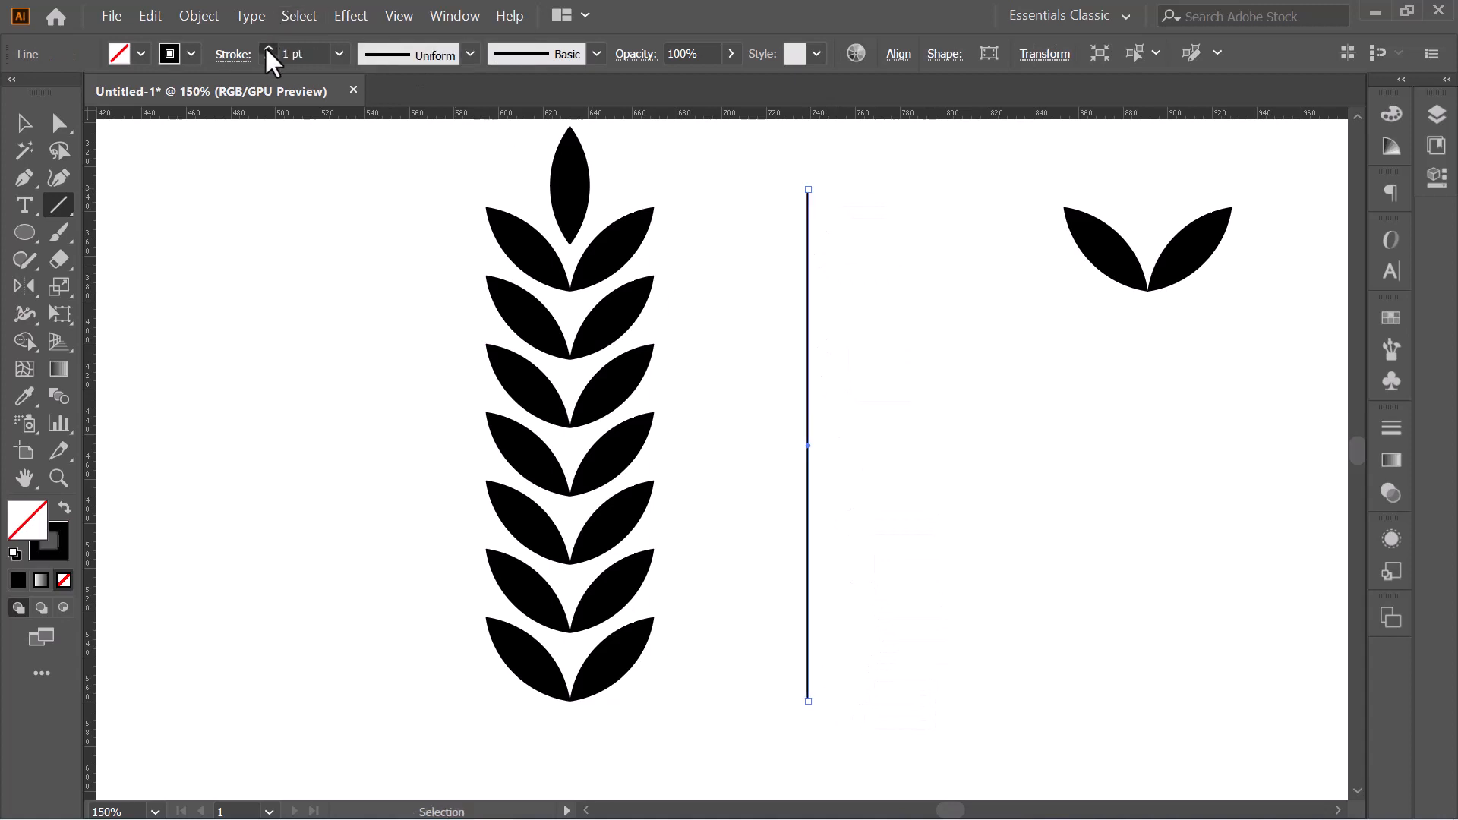
left_click(269, 60)
left_click(269, 60)
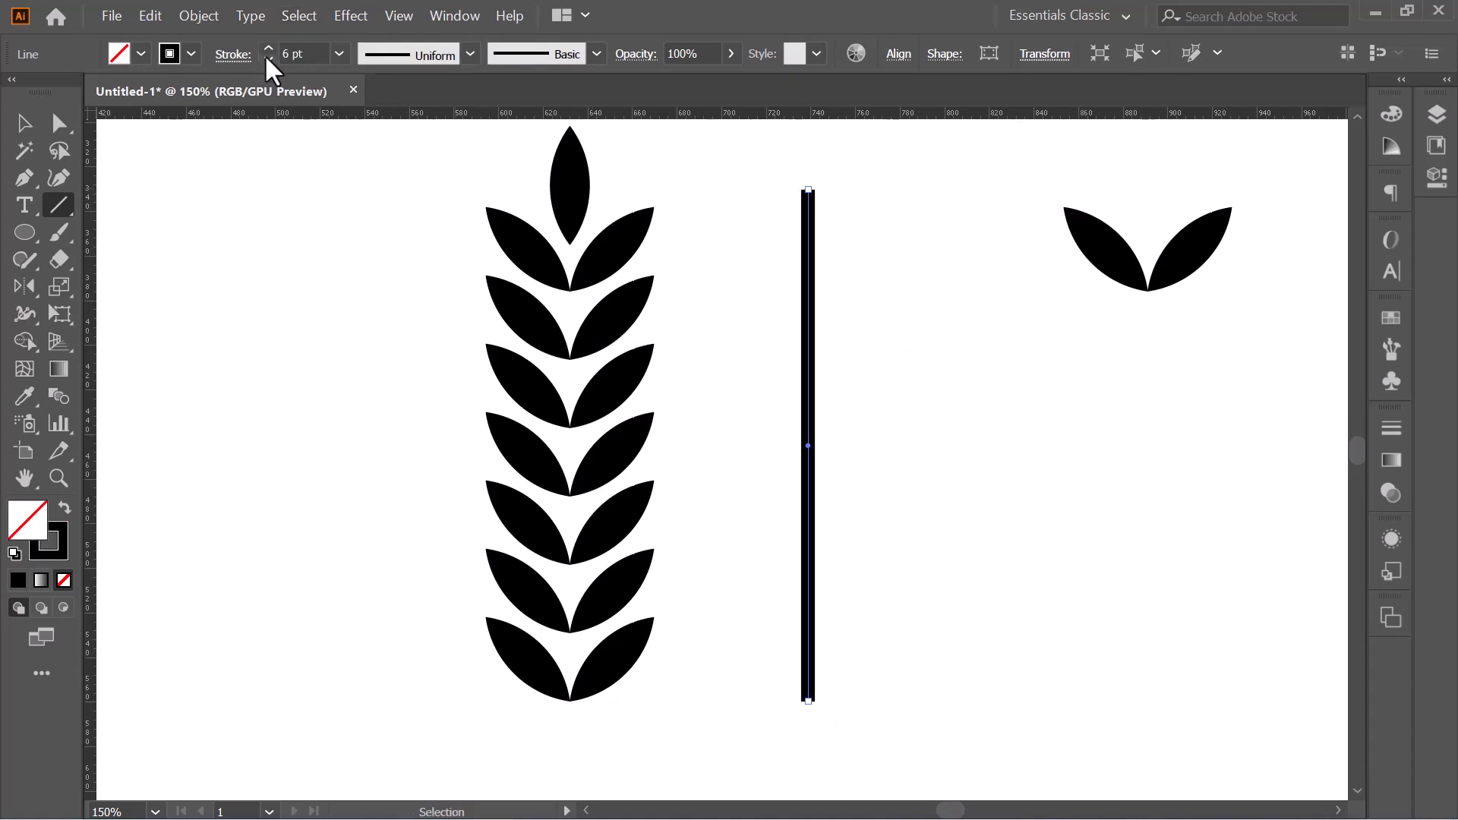
left_click(268, 59)
left_click(268, 59)
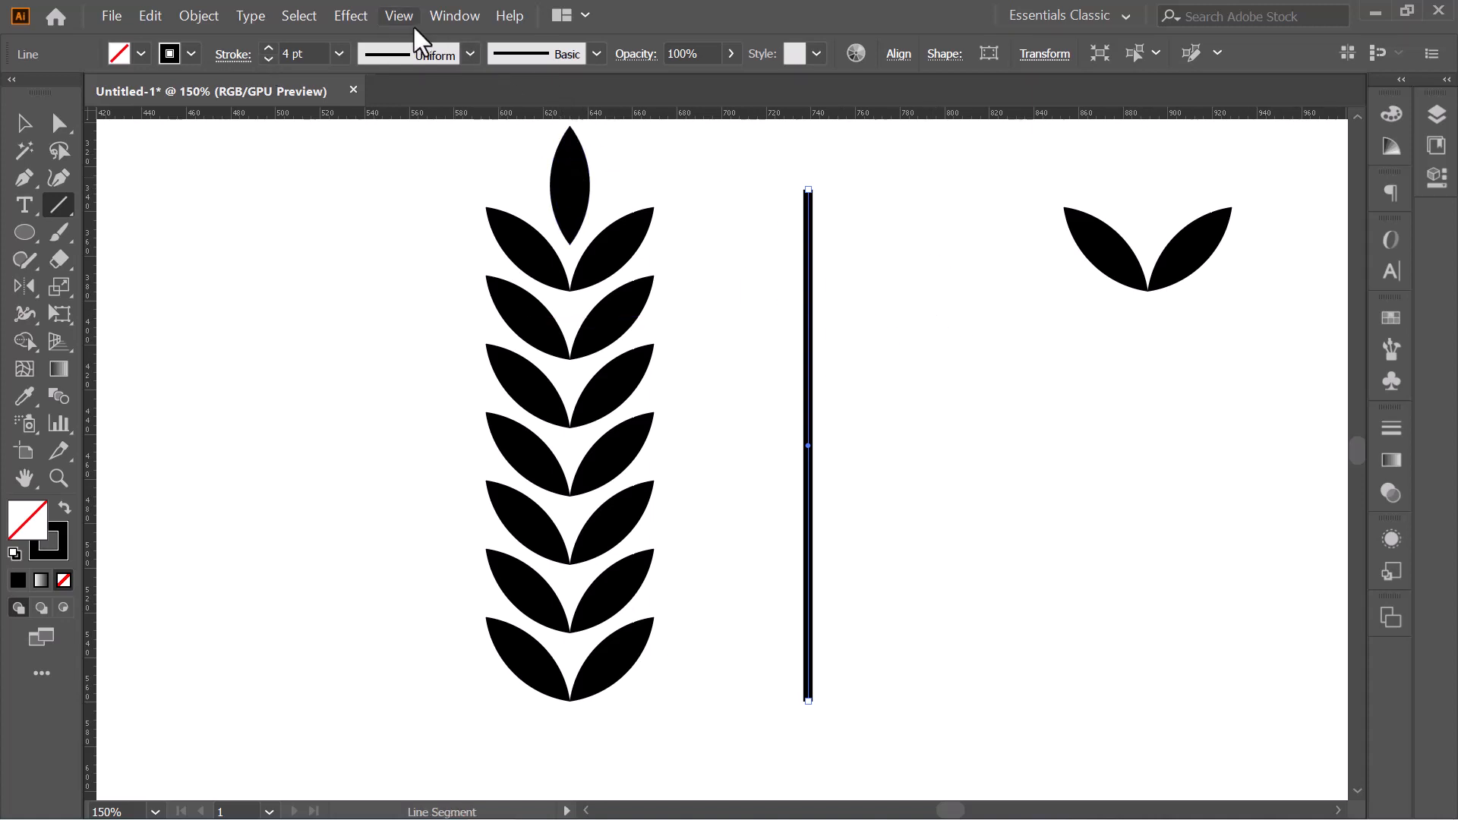
- Apply the tapered triangular width profile to the line and rotate it 180° so its thick end is at the bottom
left_click(470, 49)
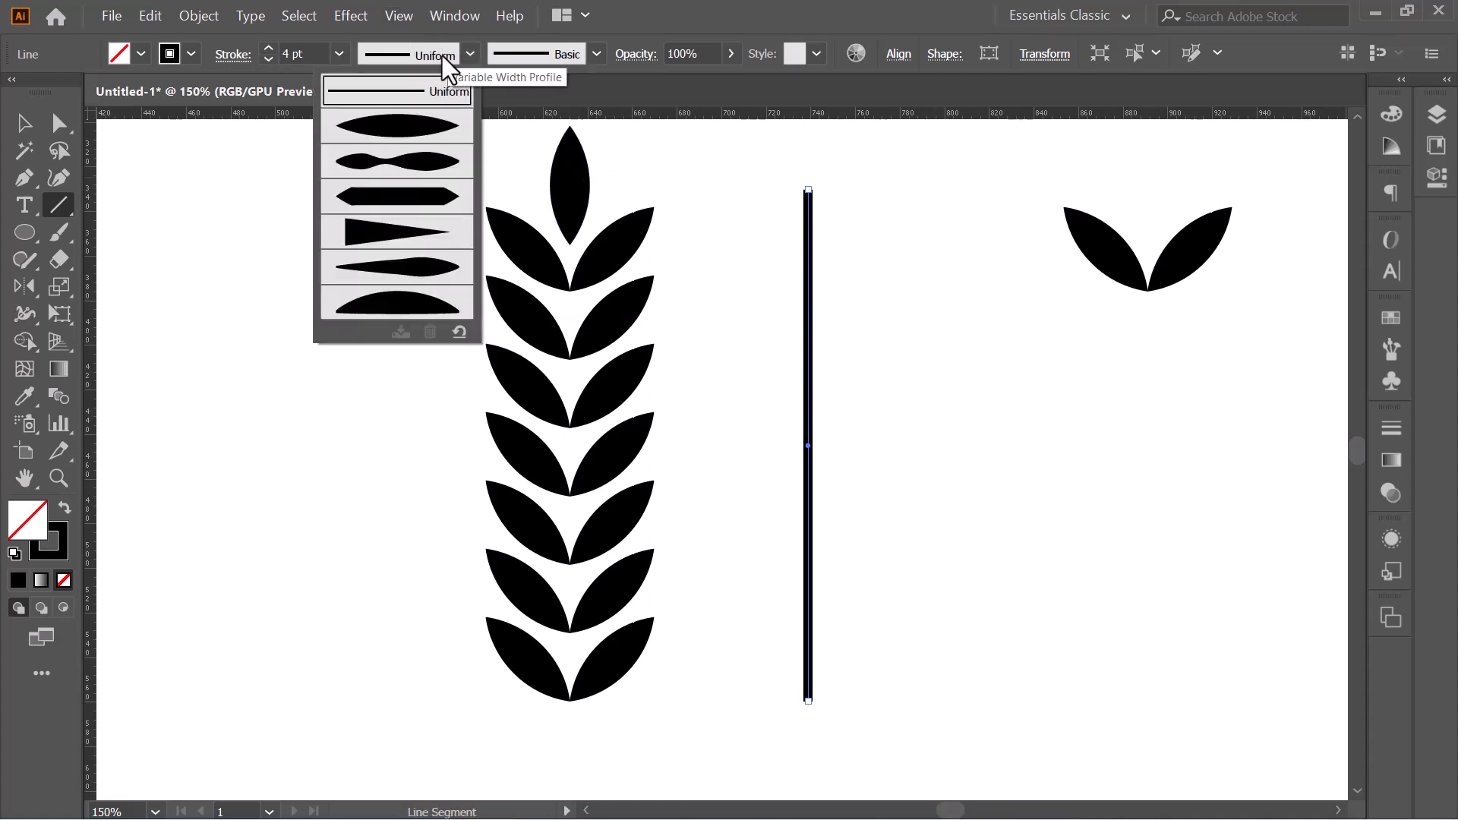
left_click(387, 238)
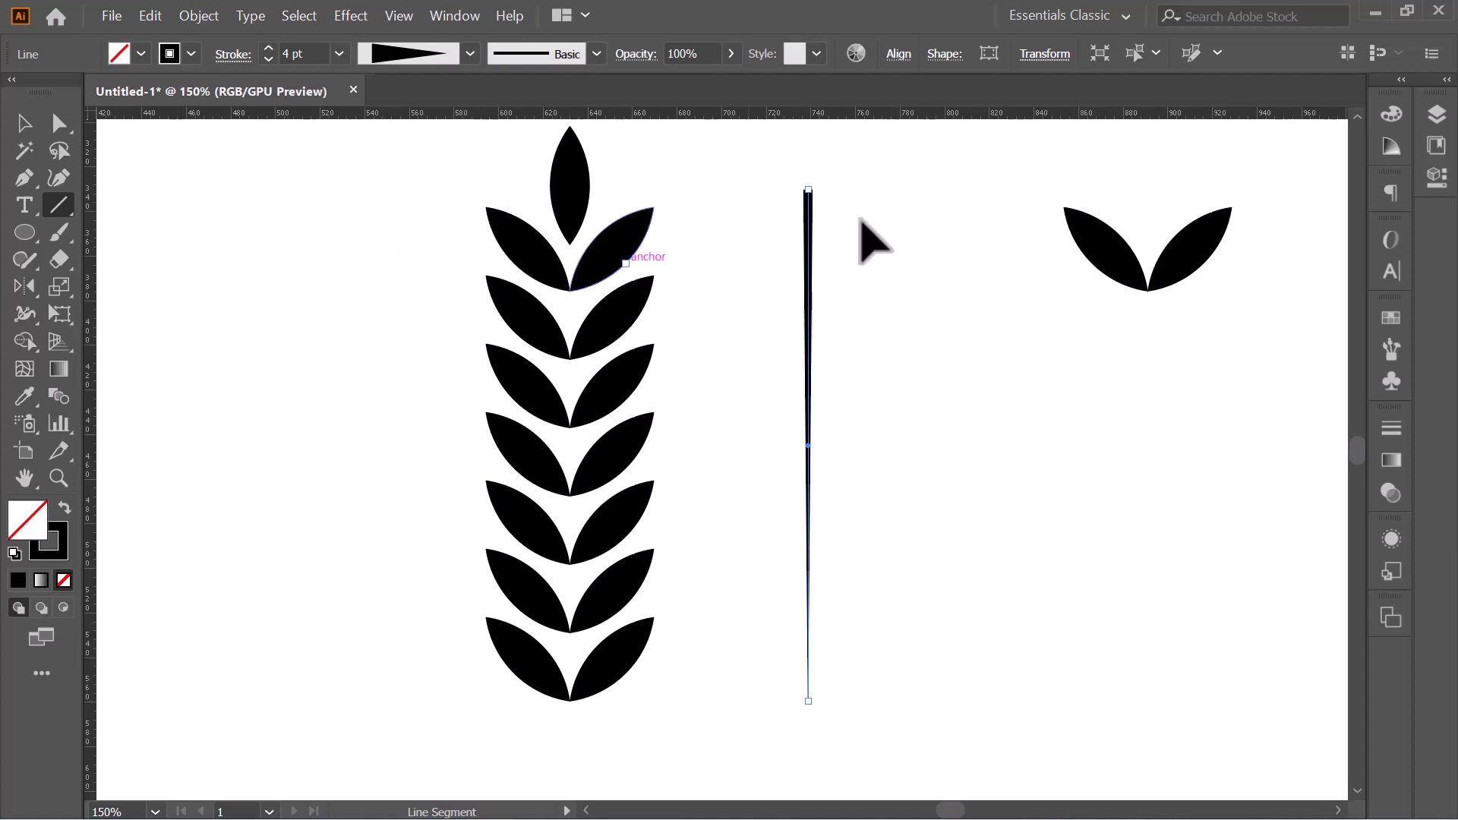
left_click(24, 123)
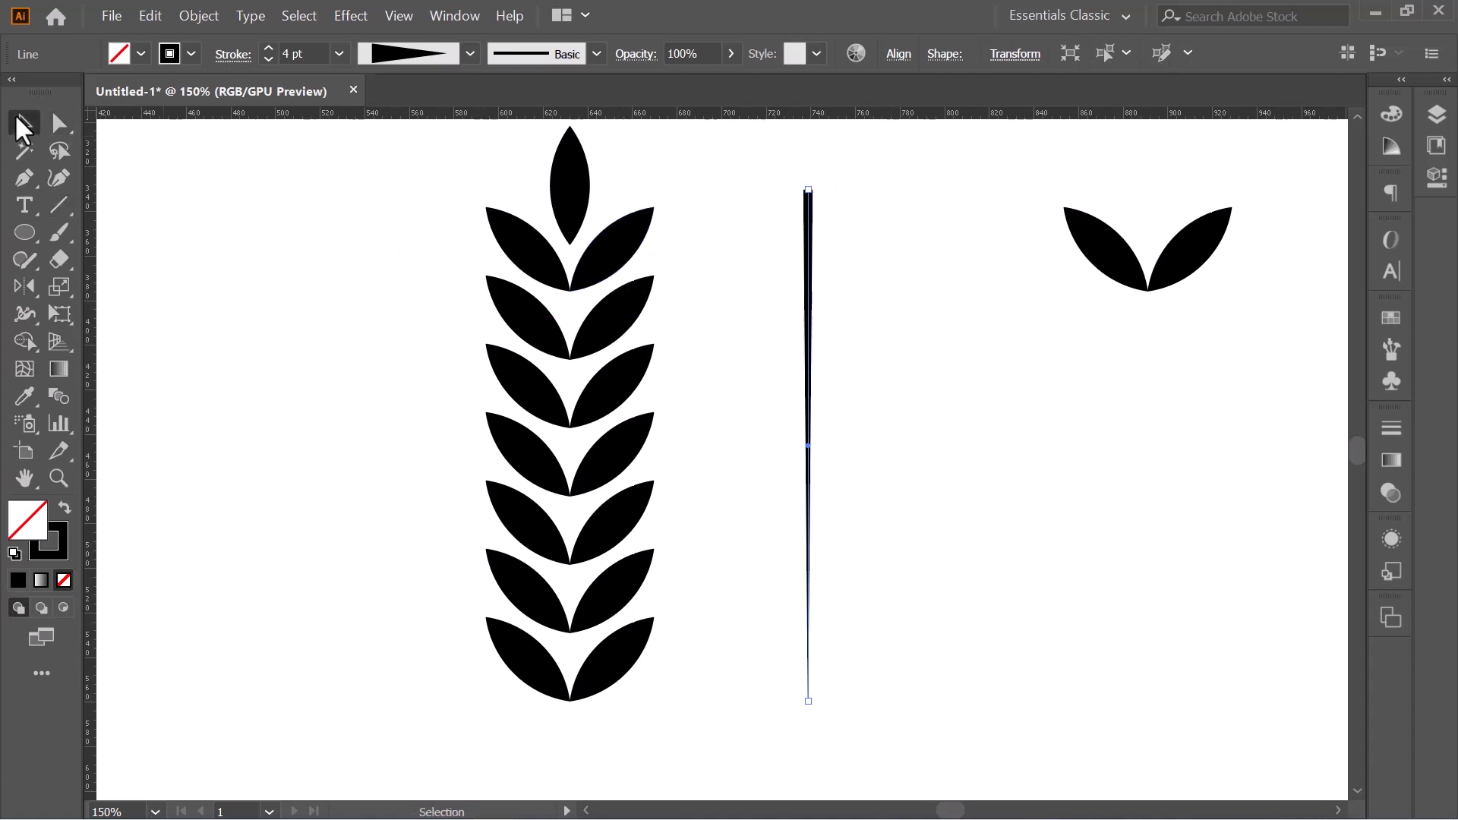
left_click_drag(816, 180, 794, 668)
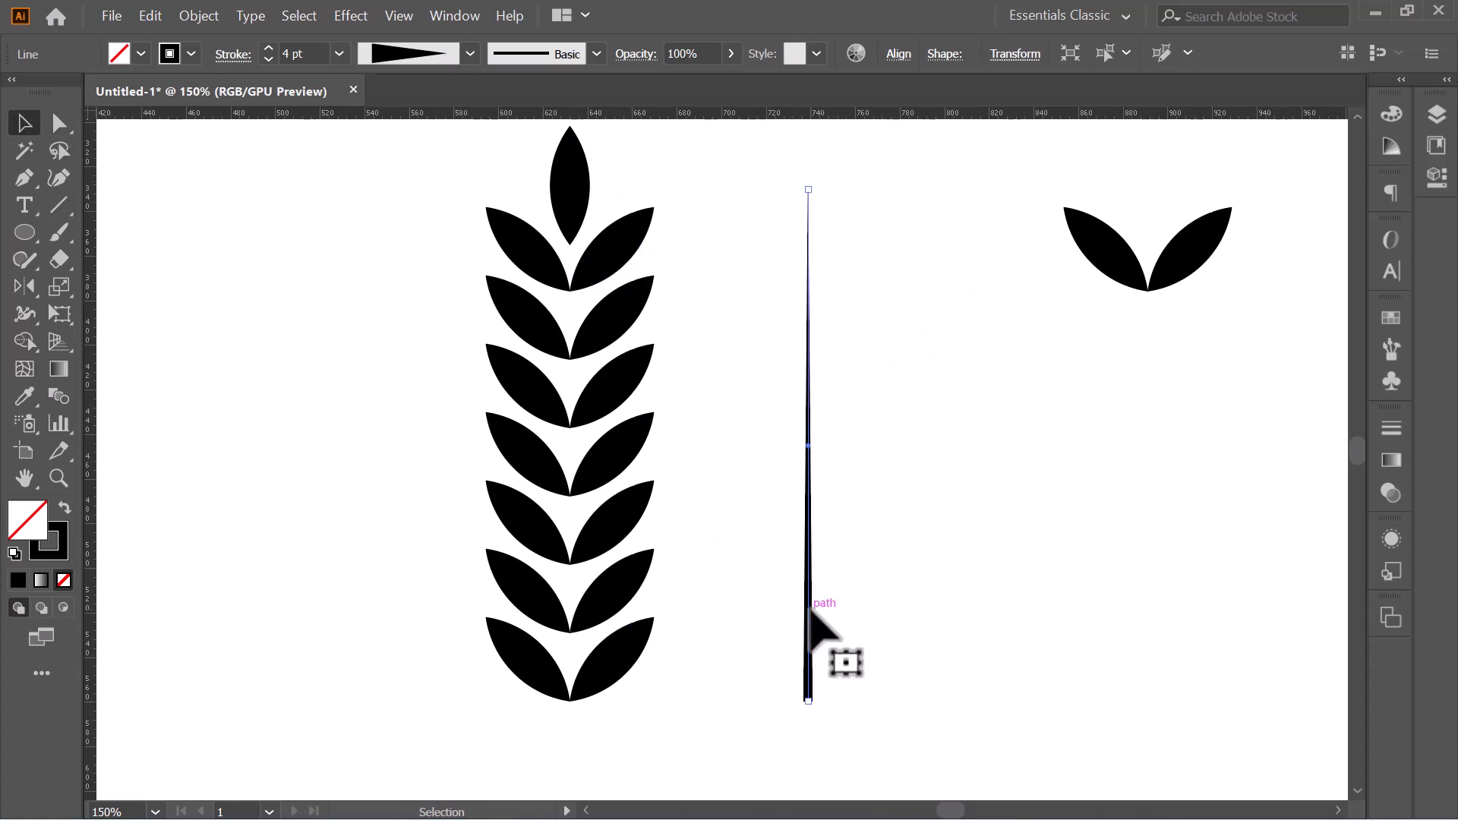
- Place the tapered stem along the column's centre and shift the tip leaf slightly down onto the stem
left_click_drag(810, 613, 571, 657)
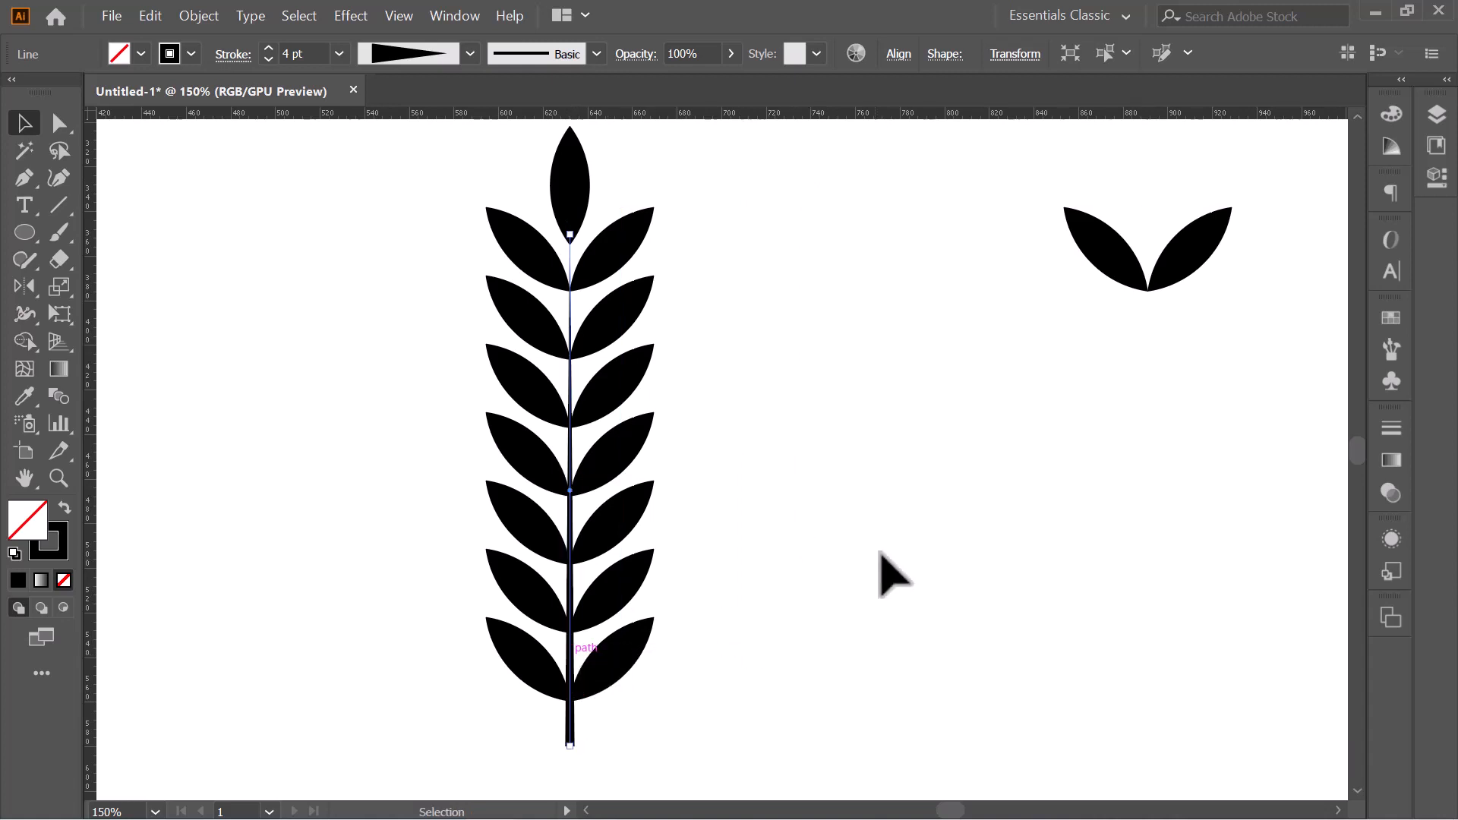
left_click(864, 562)
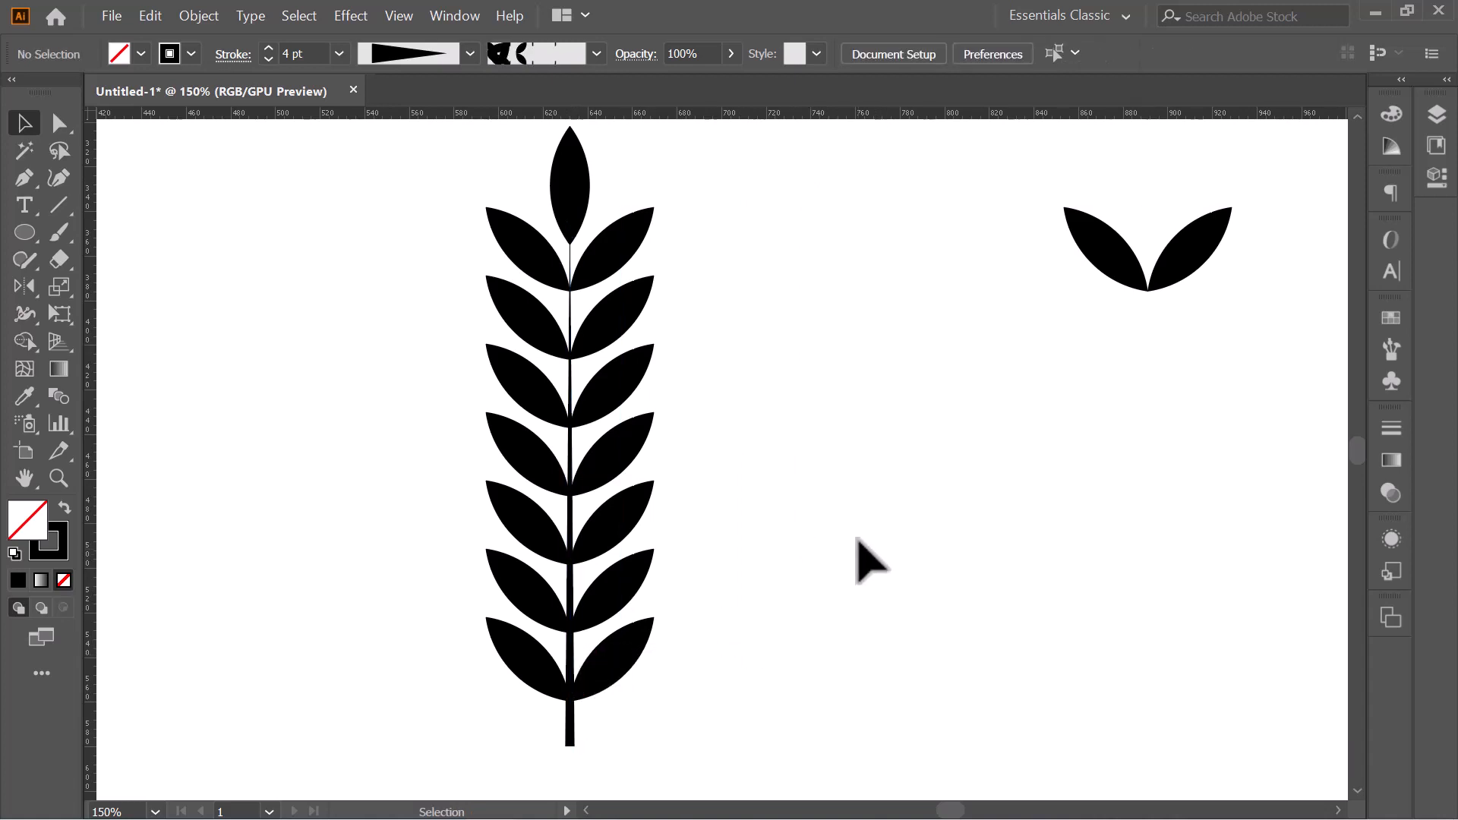
left_click(586, 202)
left_click(842, 326)
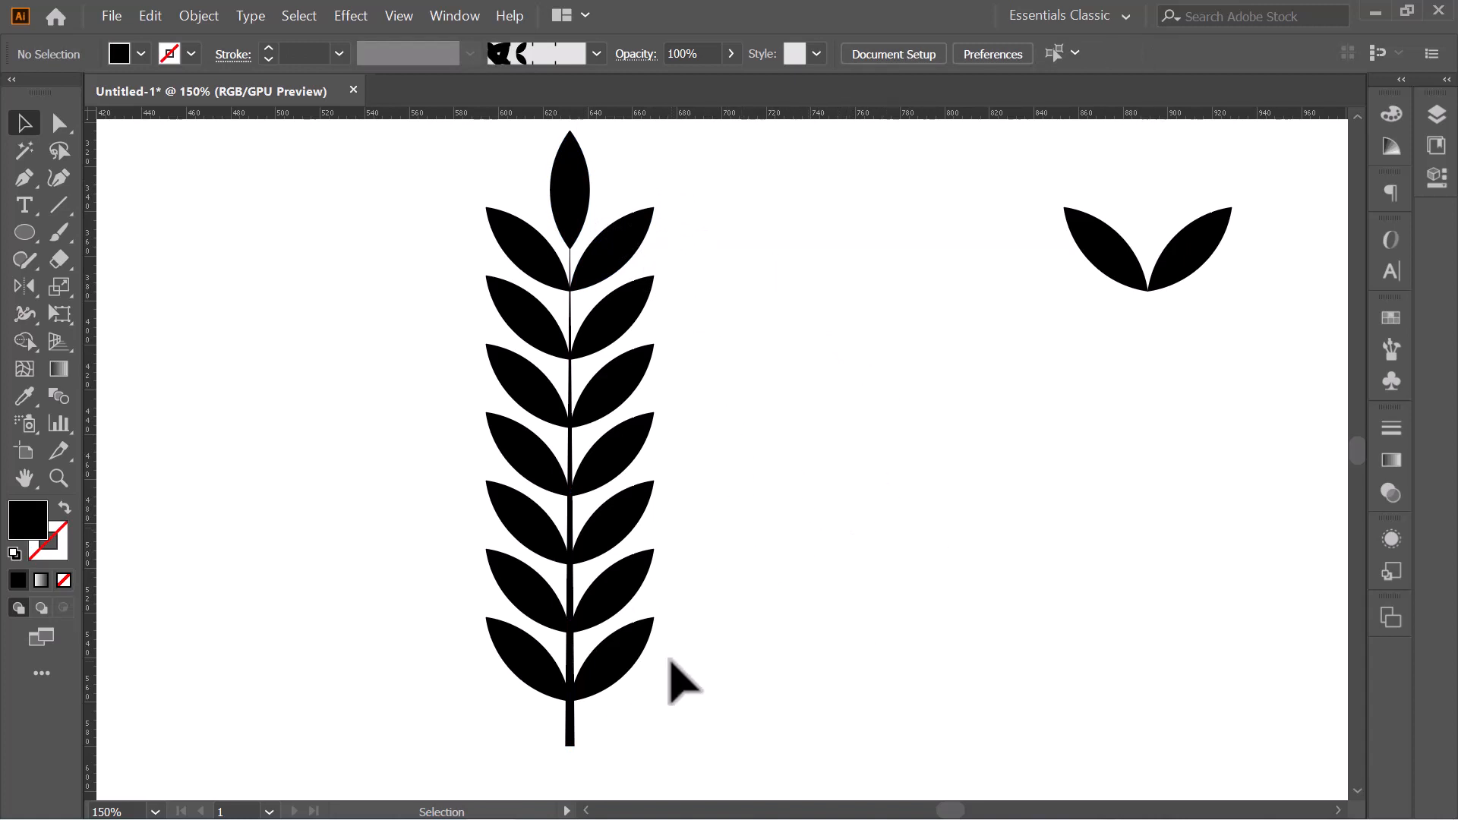
- Group all the leaves and the stem of the branch into one object
left_click_drag(692, 732, 433, 172)
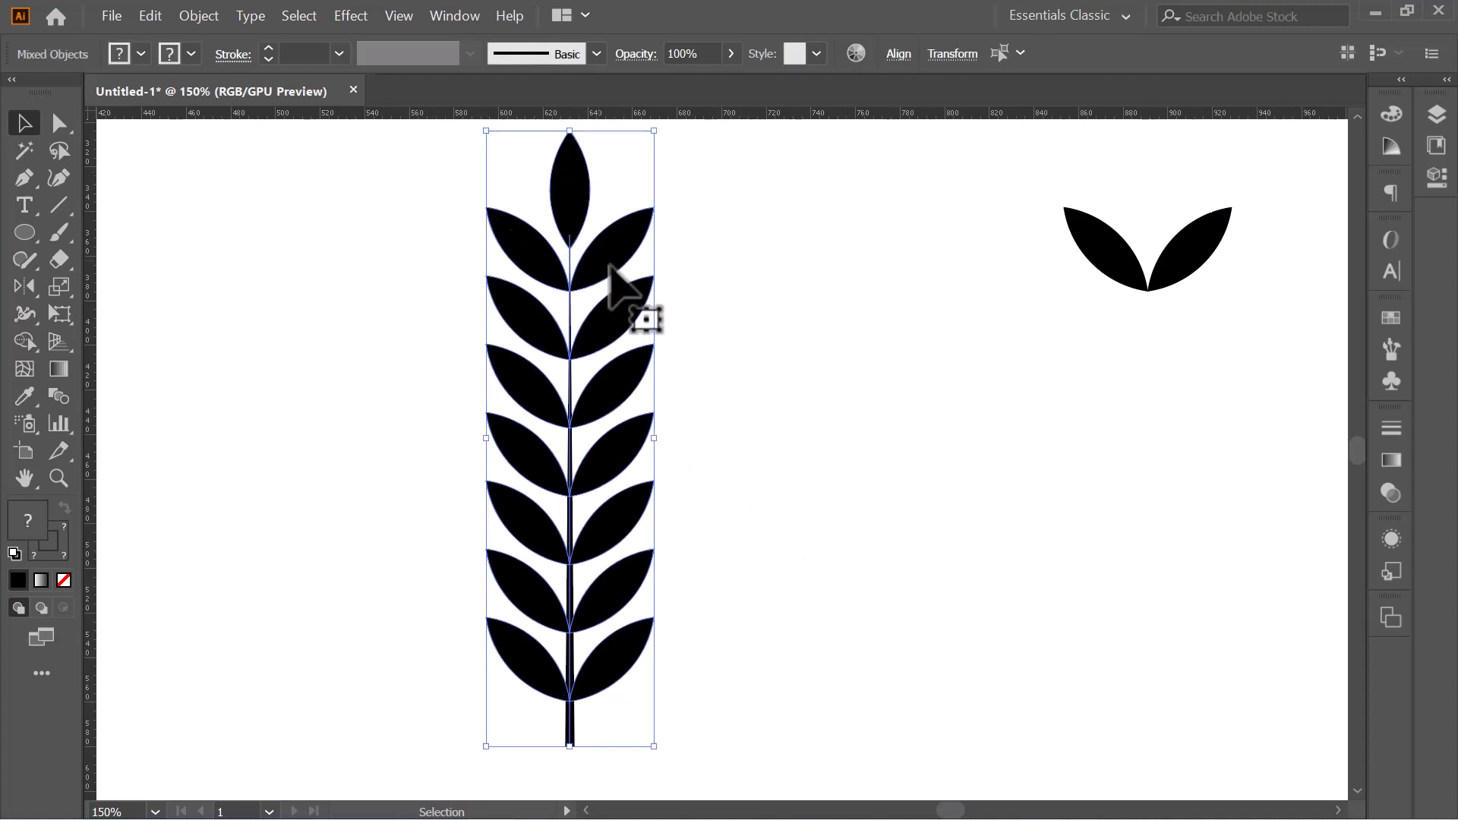
left_click(716, 286)
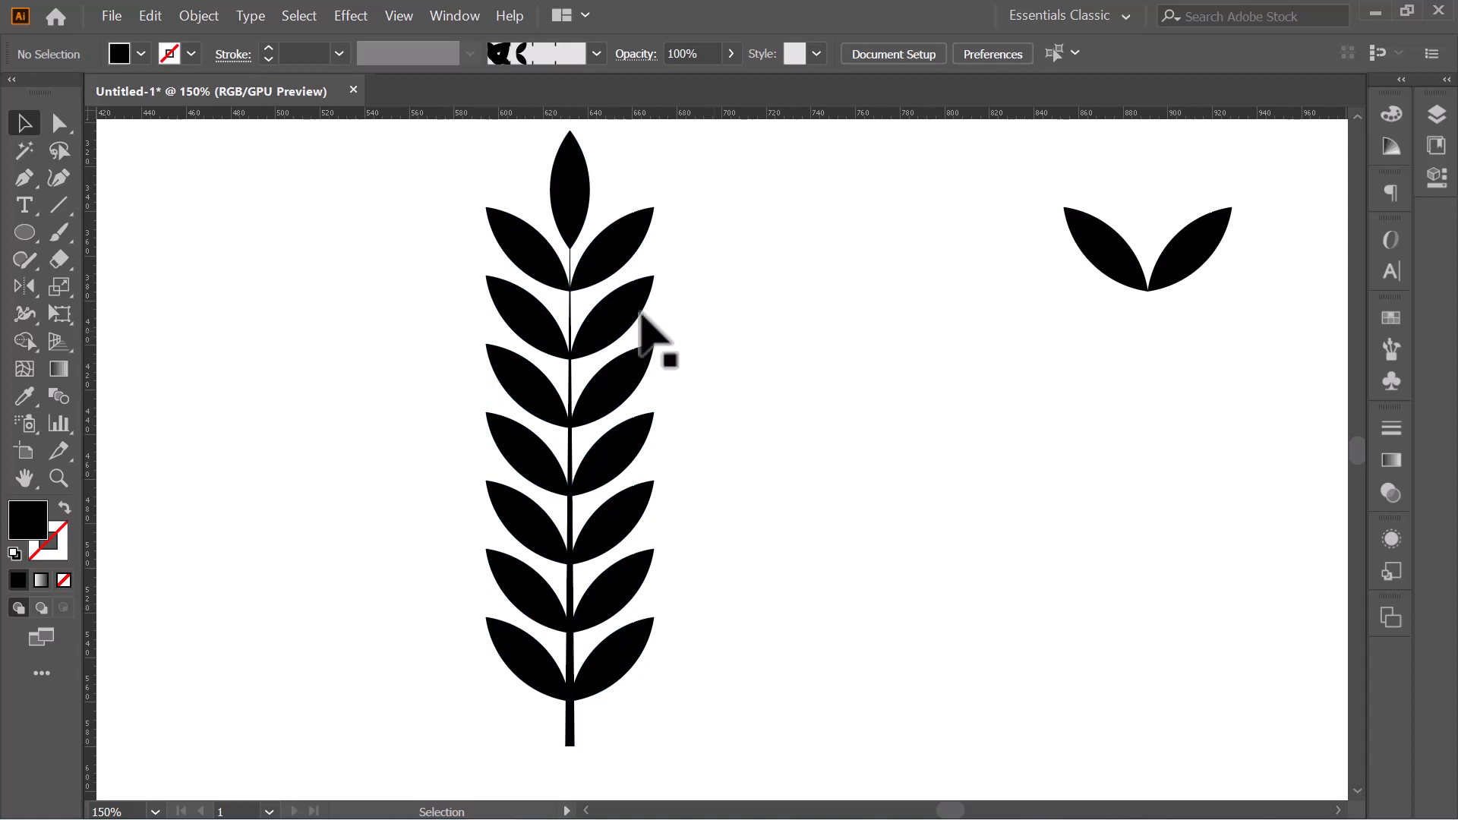
left_click_drag(410, 164, 787, 746)
key("a")
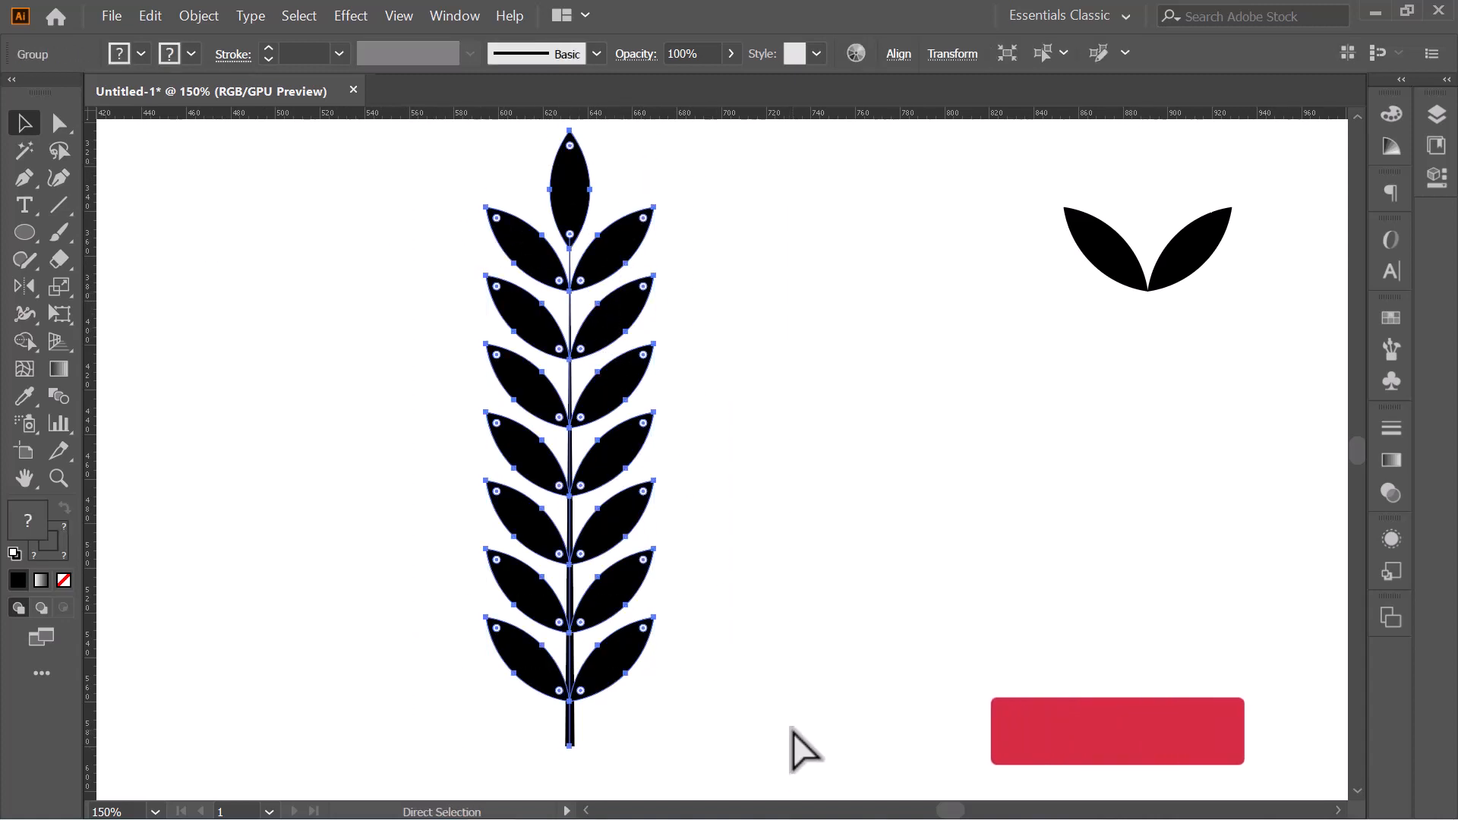
key("v")
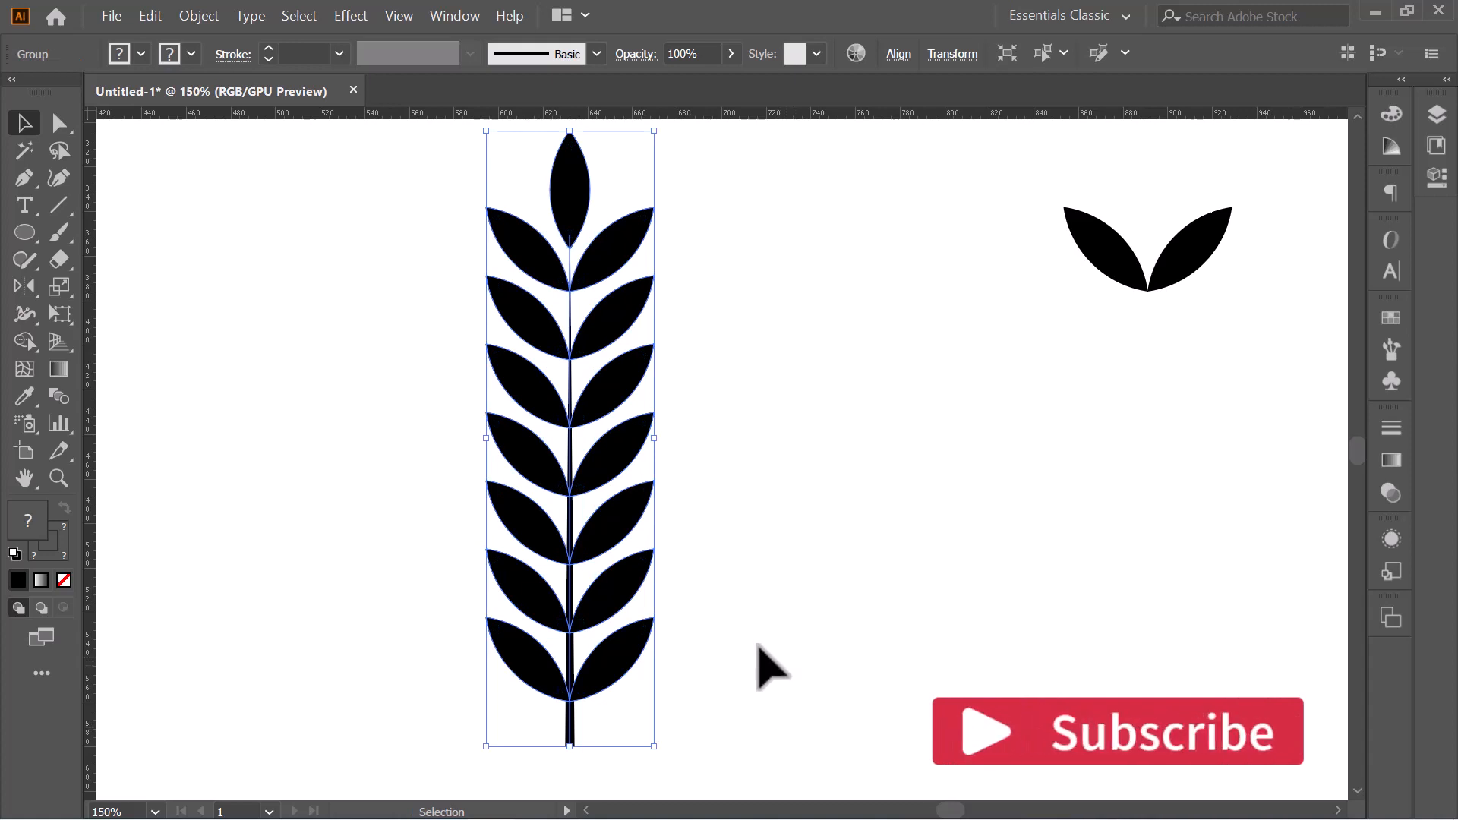
- Create an art brush from the grouped branch with its stroke direction pointing up toward the tip leaf
left_click(448, 20)
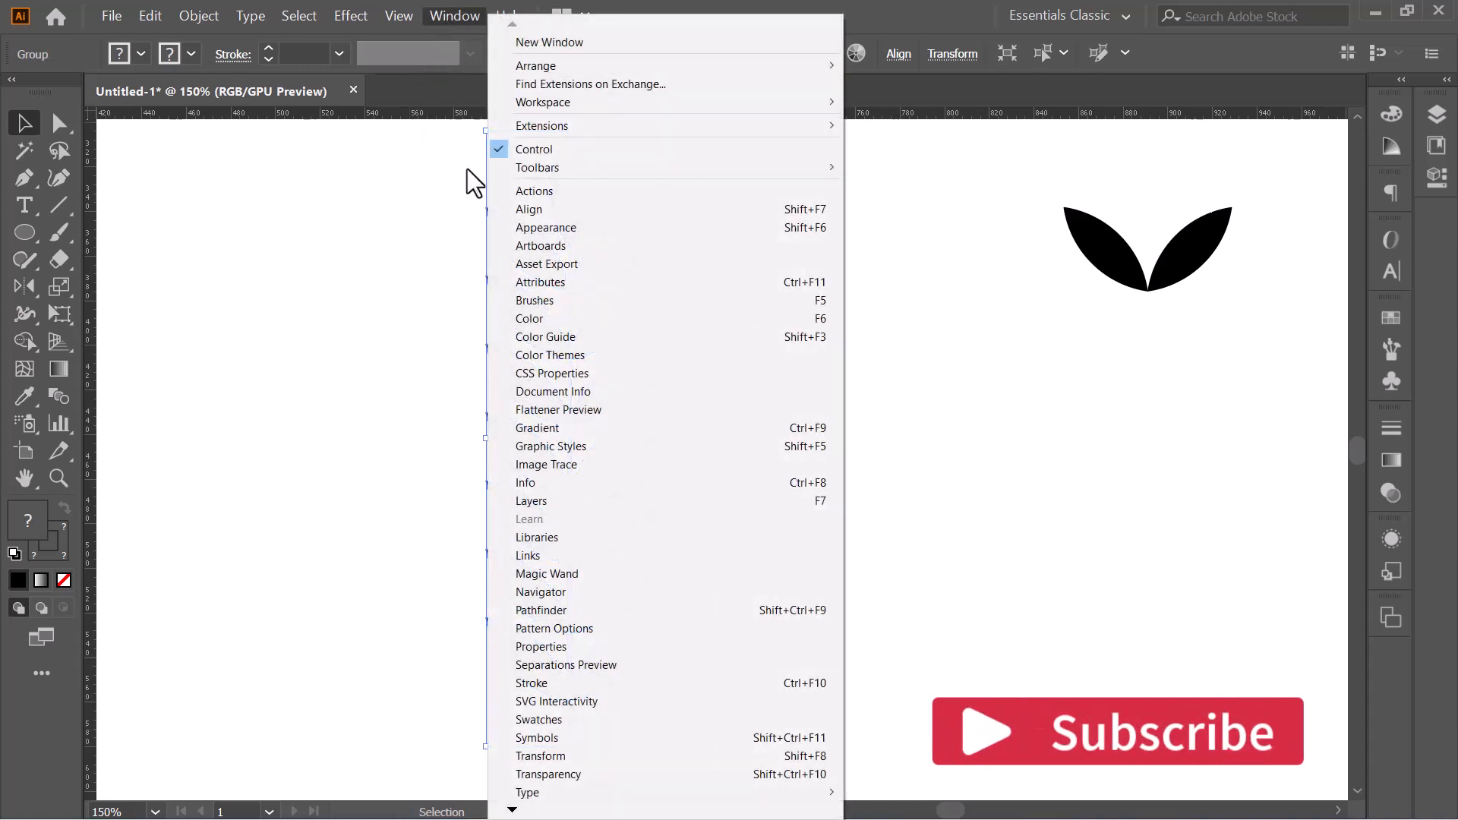
left_click(581, 301)
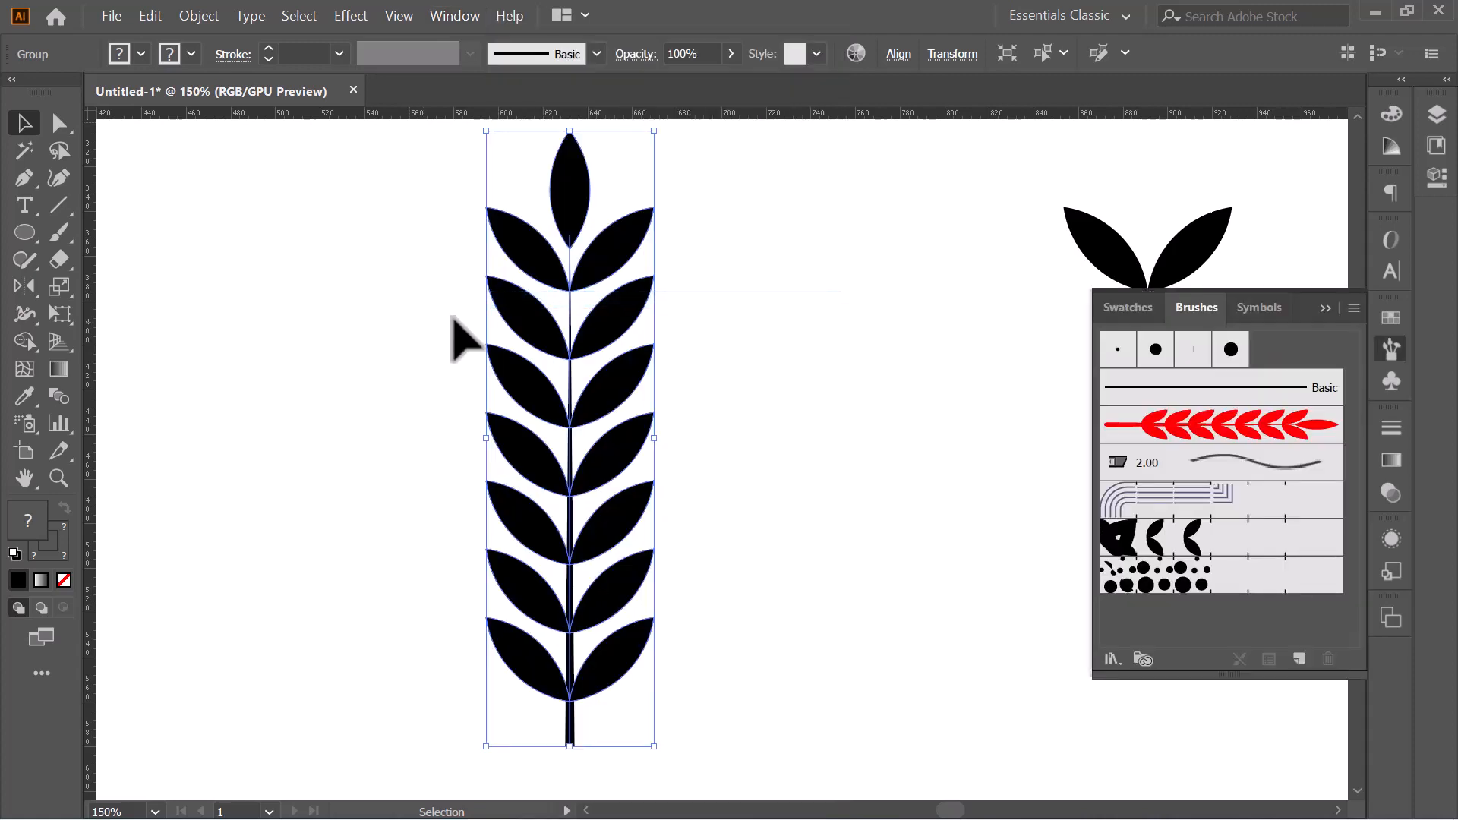
mouse_move(612, 397)
left_mouse_down()
mouse_move(772, 433)
mouse_move(1205, 603)
mouse_move(1192, 629)
left_mouse_up()
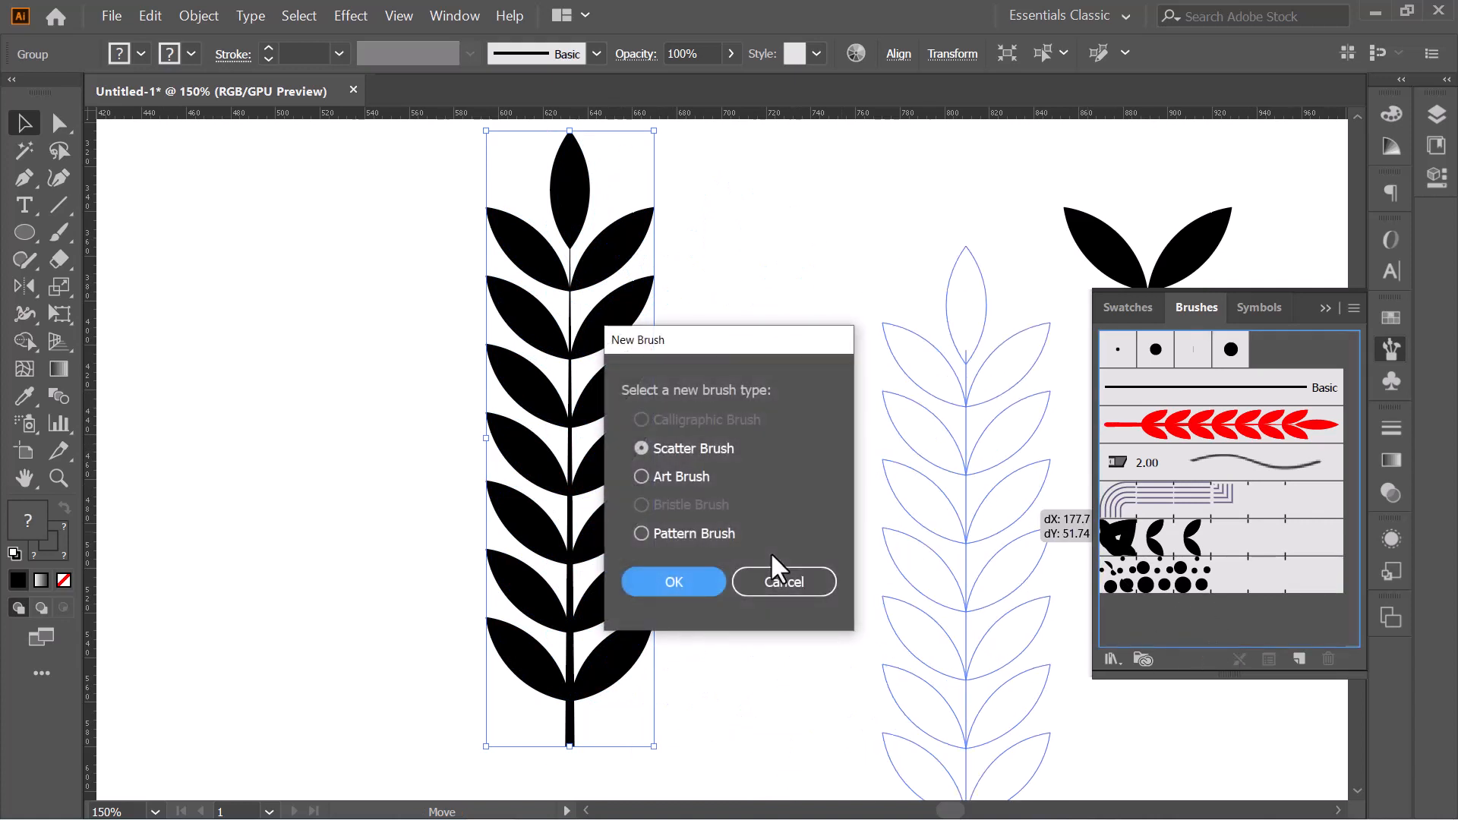
left_click(640, 477)
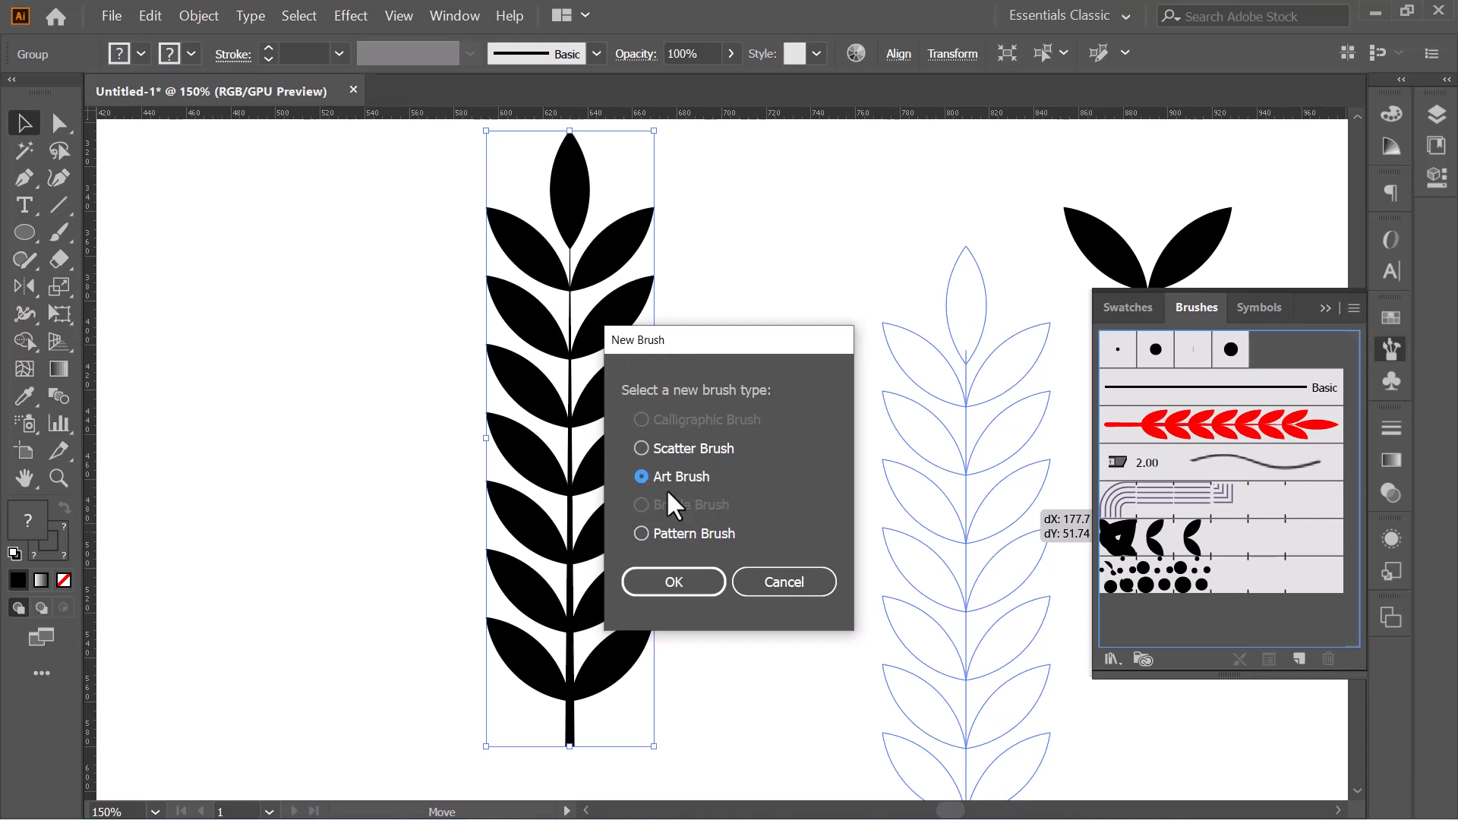
left_click(628, 574)
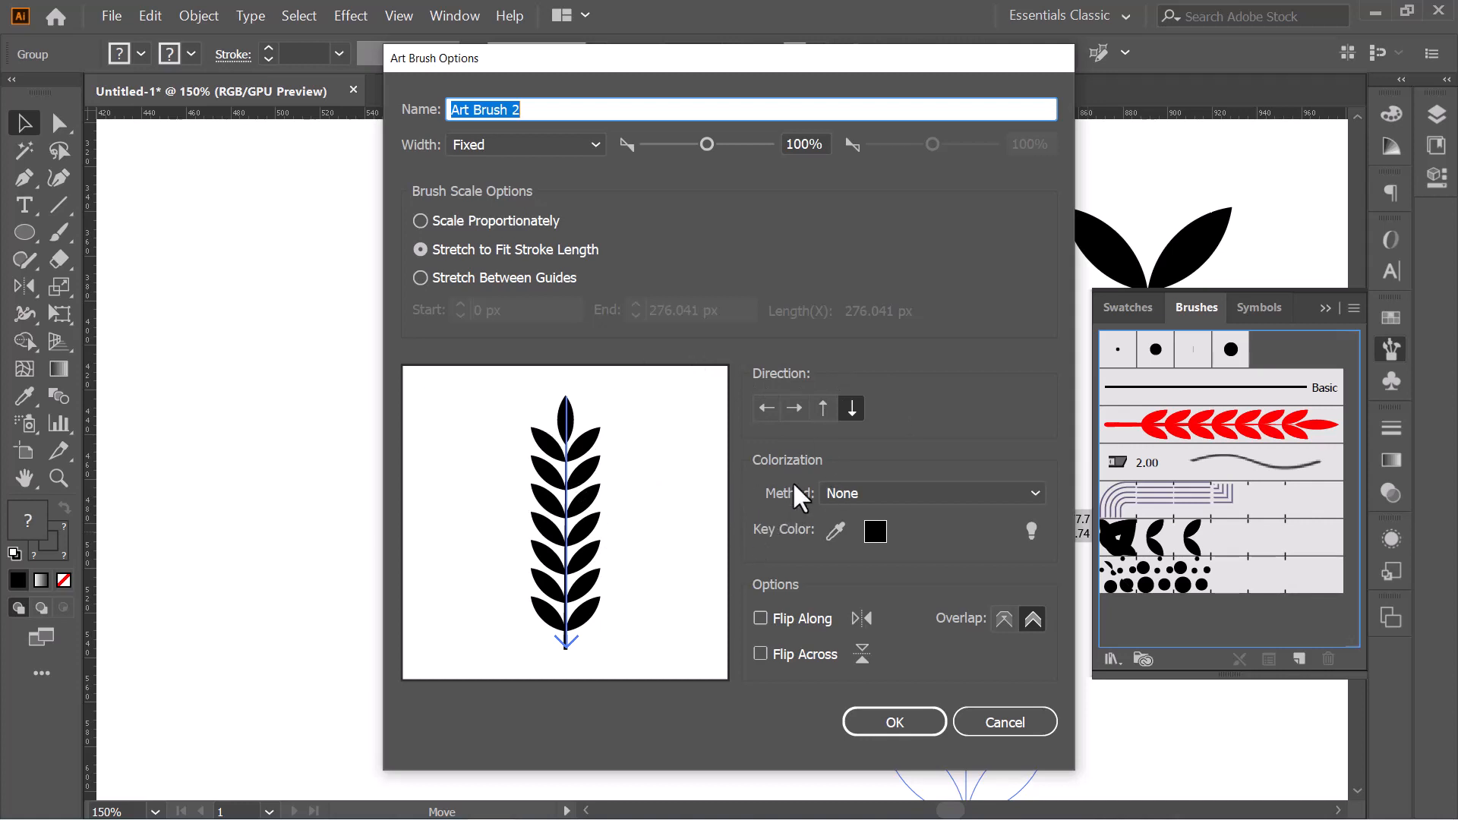
left_click(821, 409)
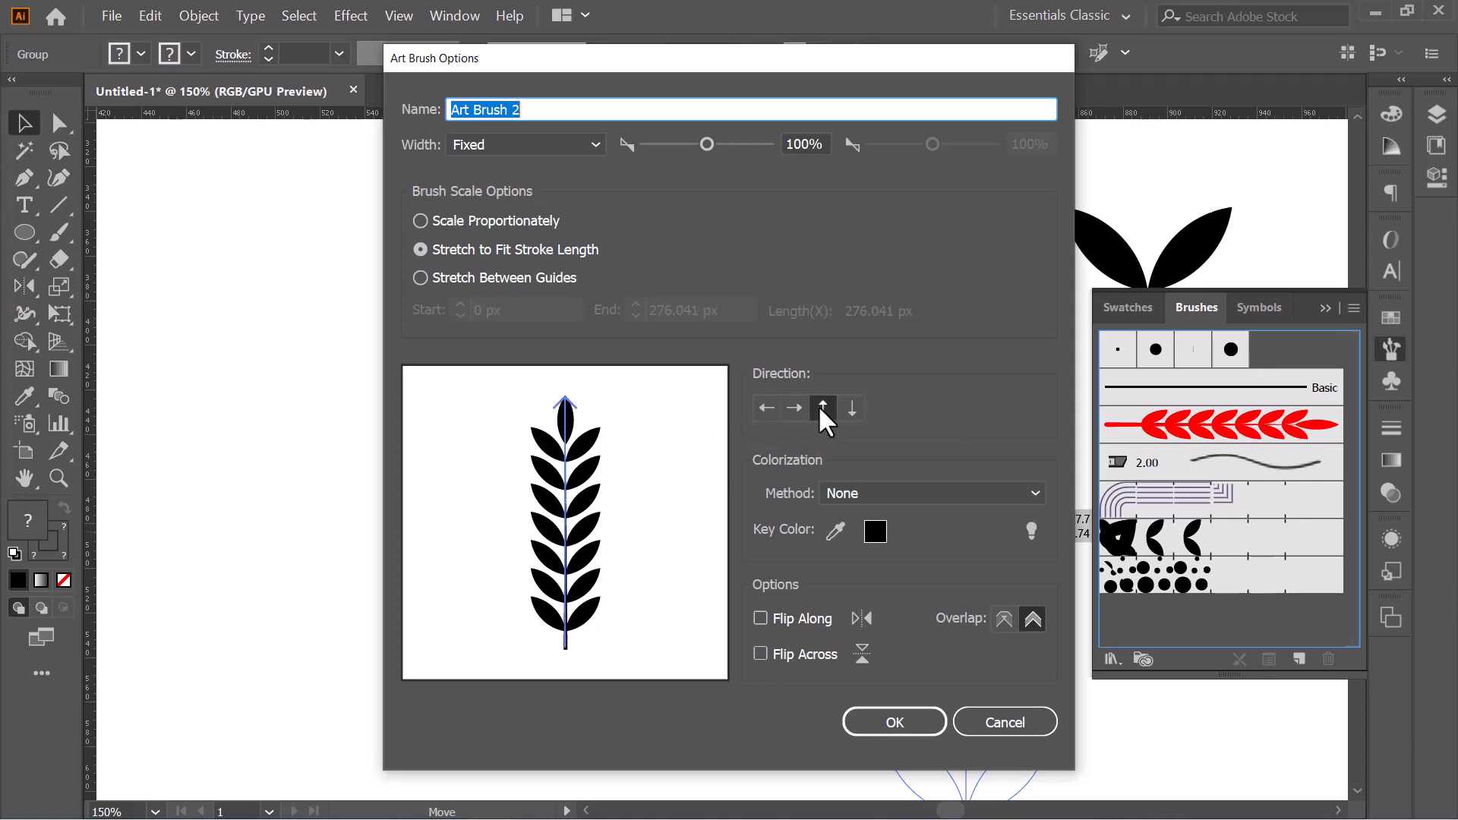
left_click(896, 721)
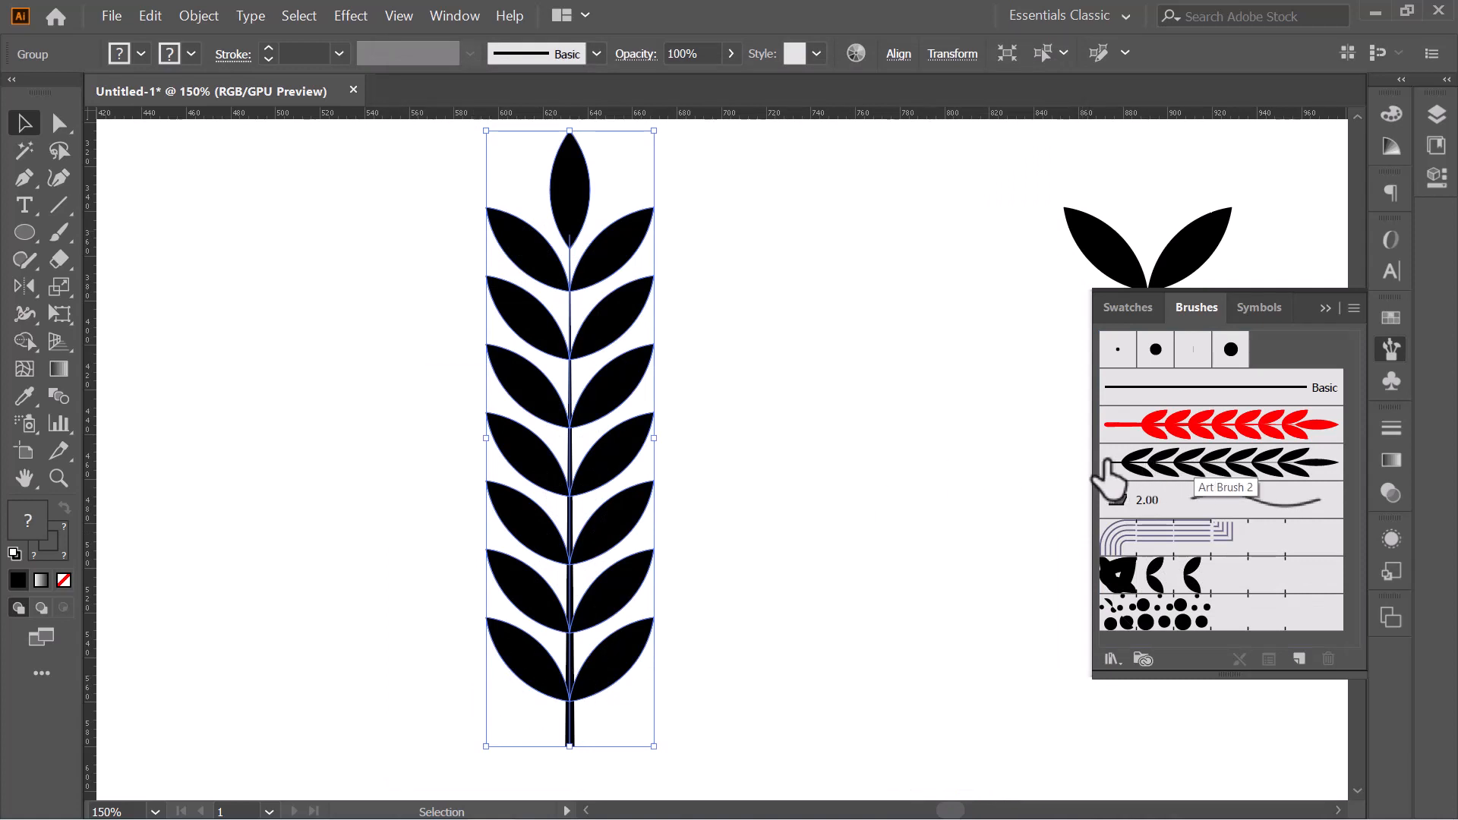
- Delete the original branch artwork and draw a circle about 200 px across in its place
key("Delete")
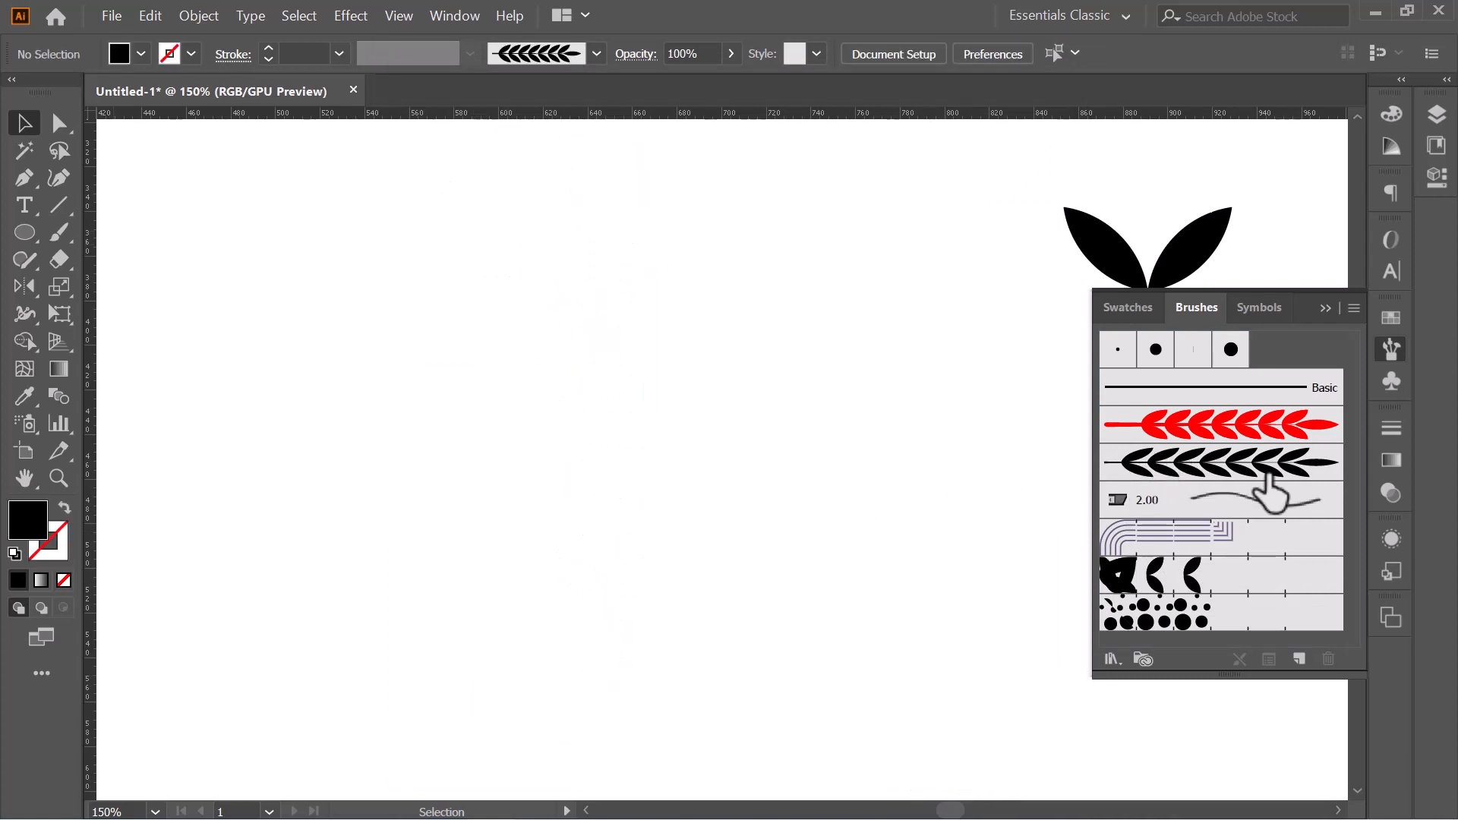
left_click(27, 232)
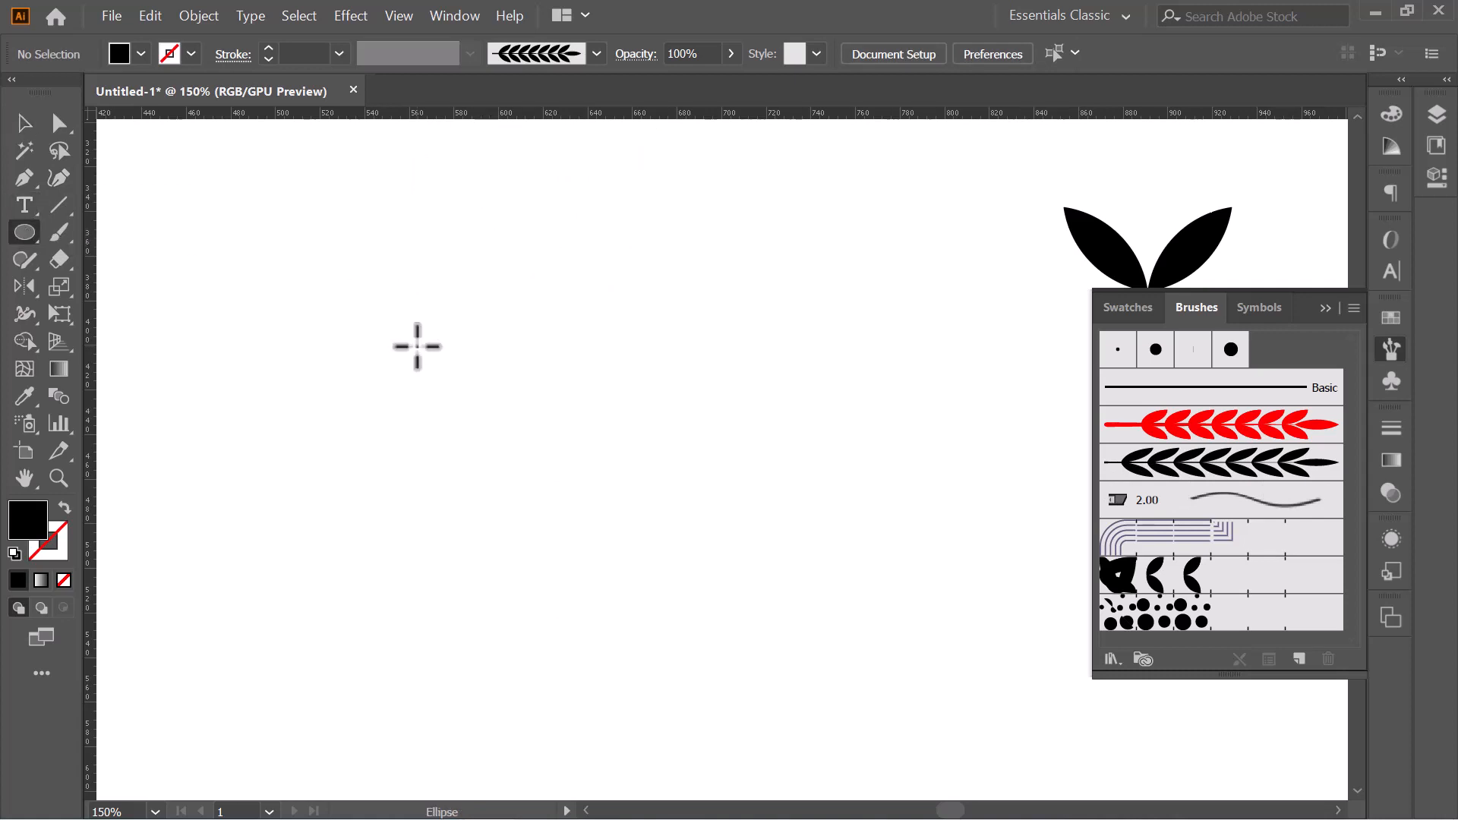
left_click_drag(470, 430, 637, 641)
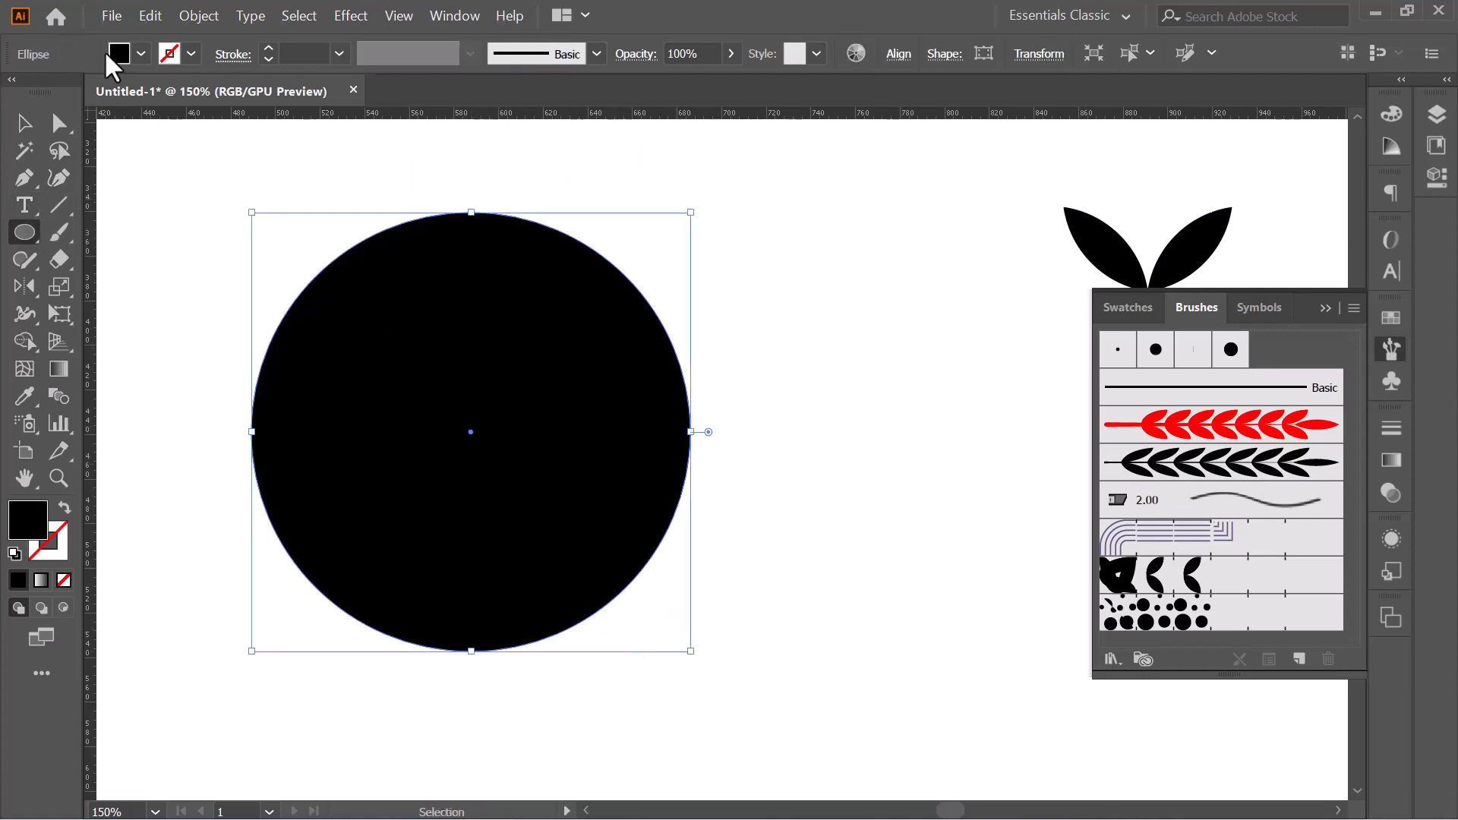
- Remove the circle's fill and give it a thin 0.75 pt black stroke
left_click(120, 54)
left_click(14, 90)
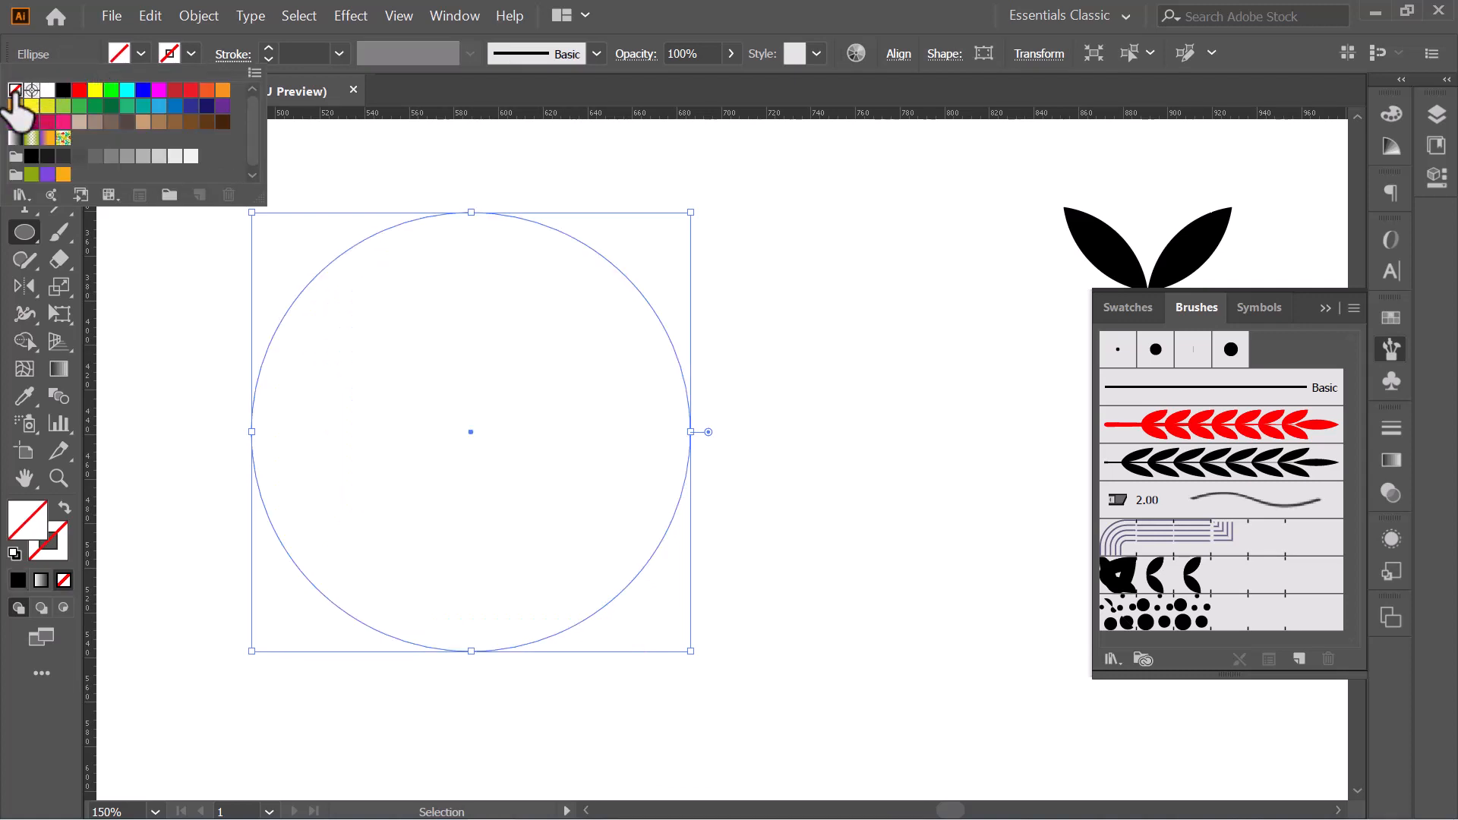
left_click(269, 42)
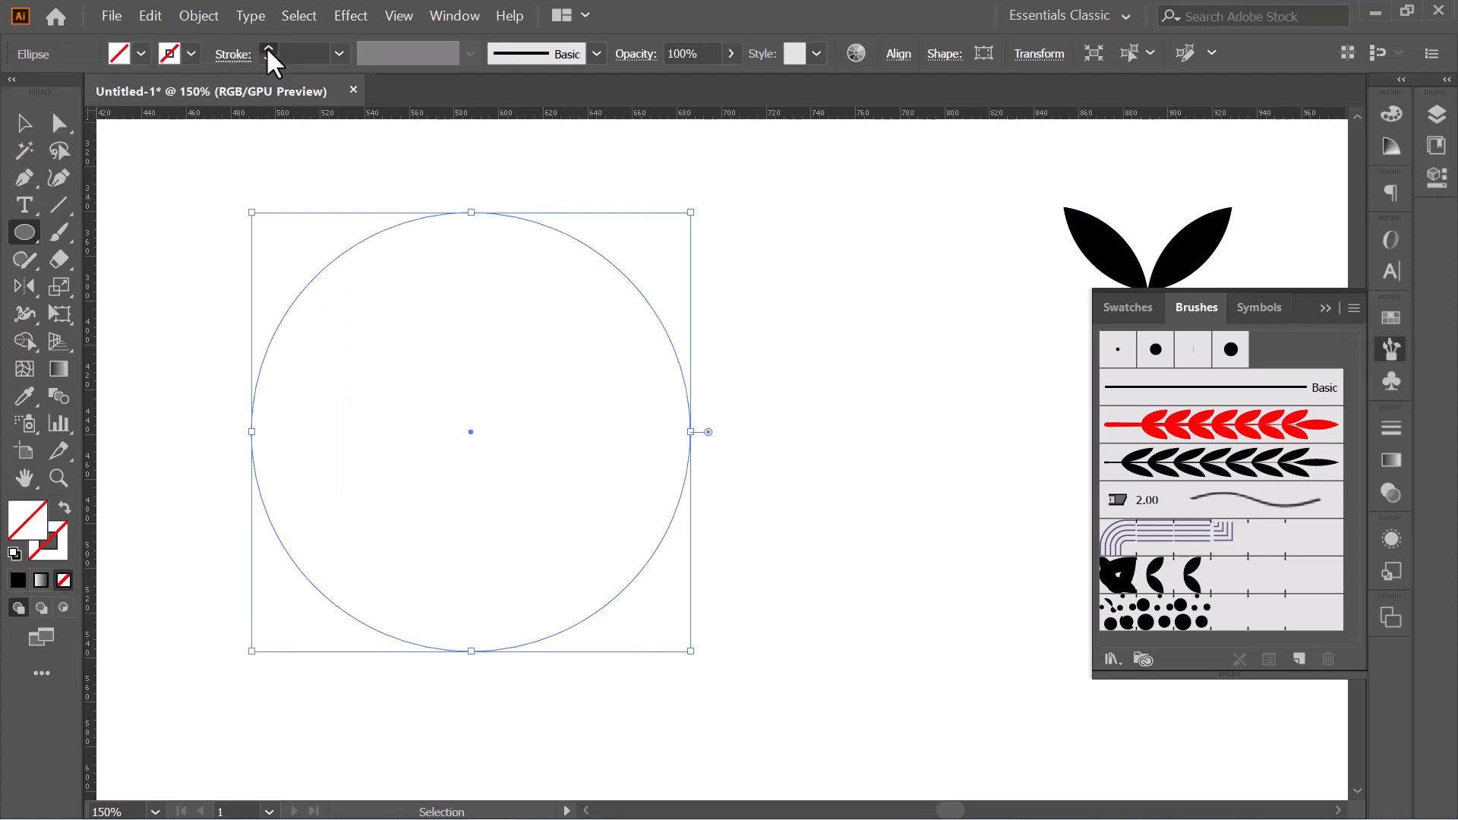
left_click(266, 49)
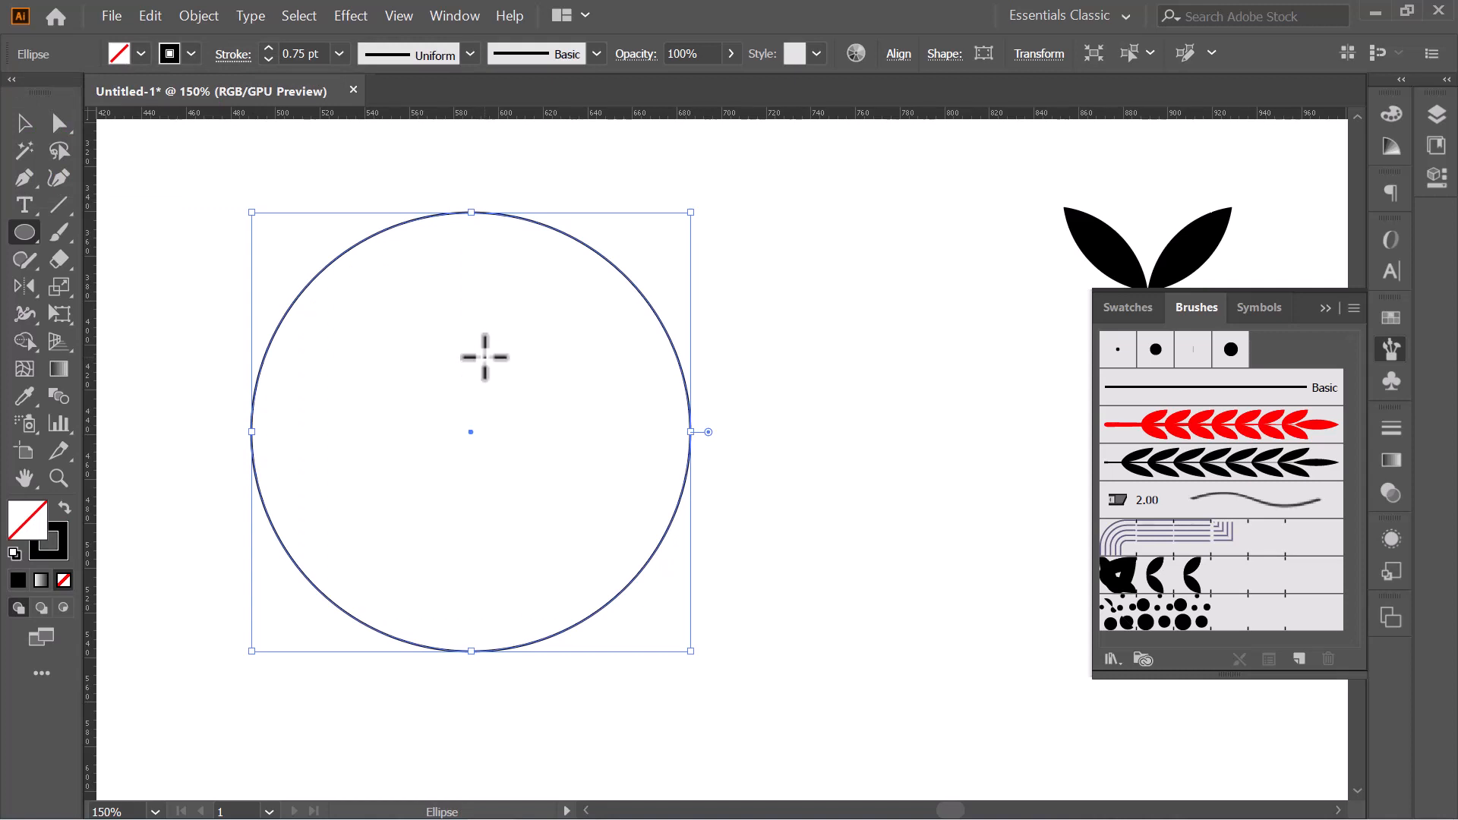
left_click(22, 123)
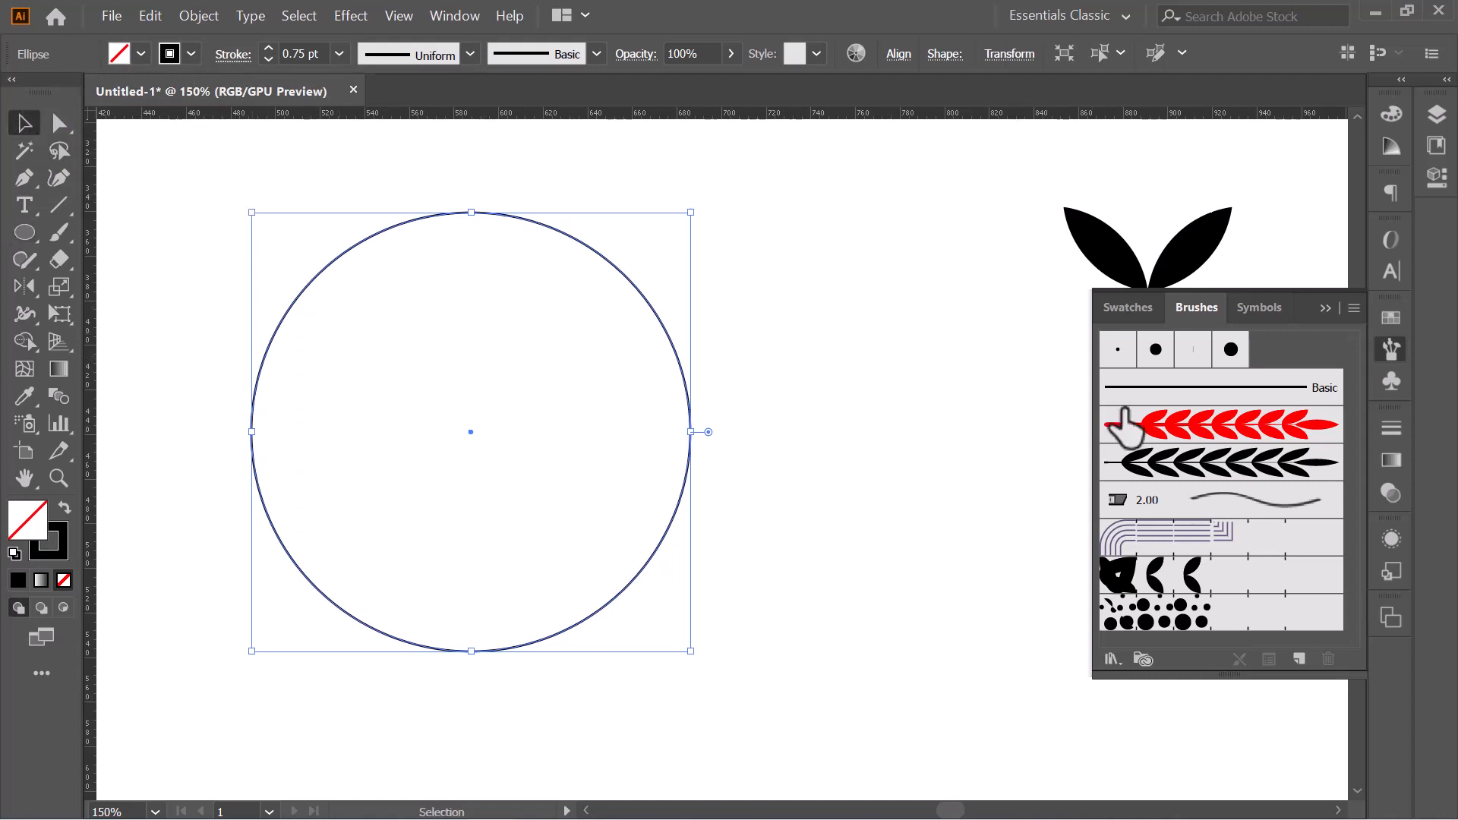
- Try the black leaf brush and the red leaf brush on the circle's stroke, undoing each one
left_click(1168, 459)
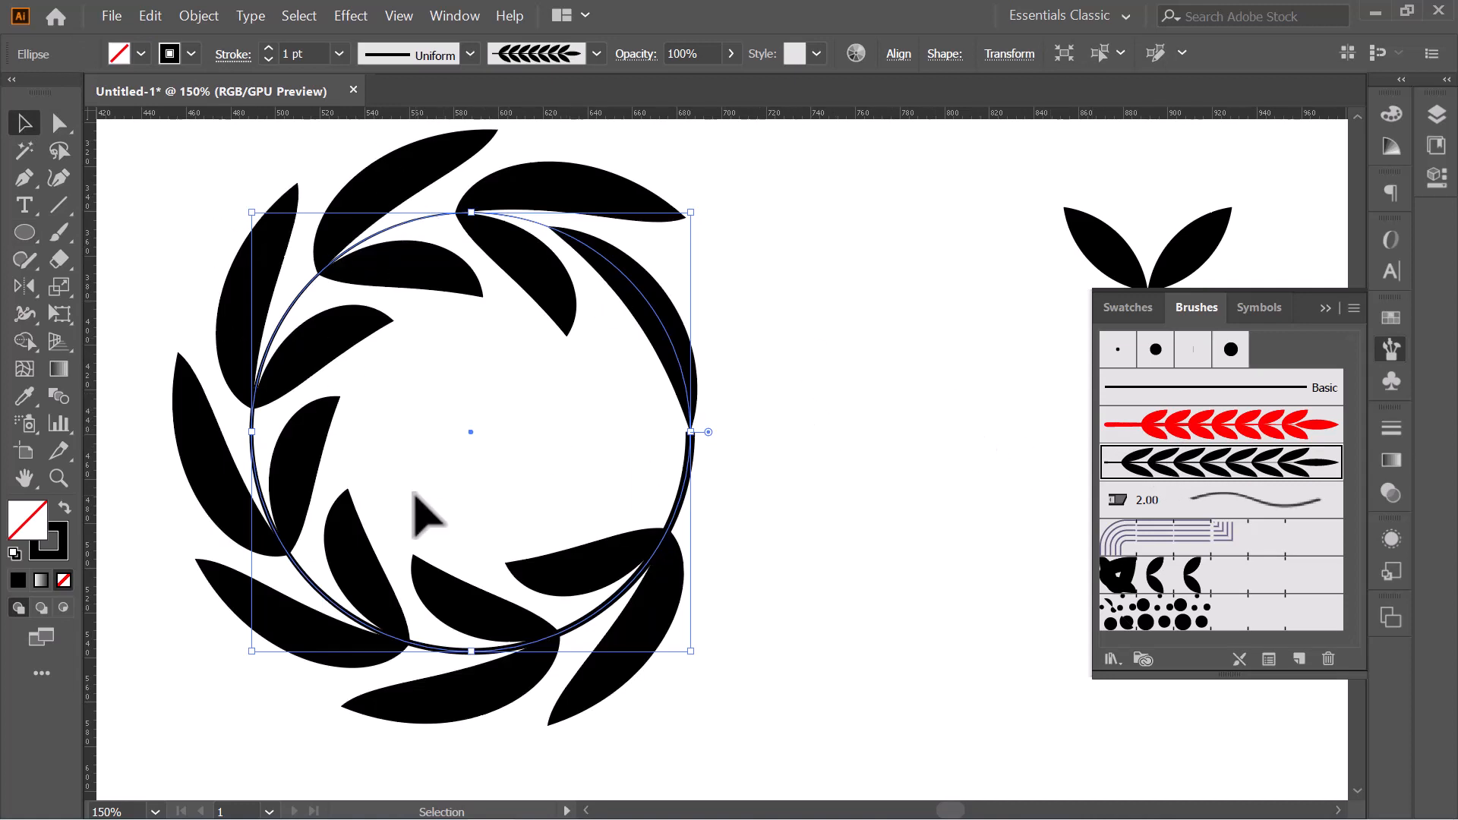
key("ctrl+z")
left_click(1268, 429)
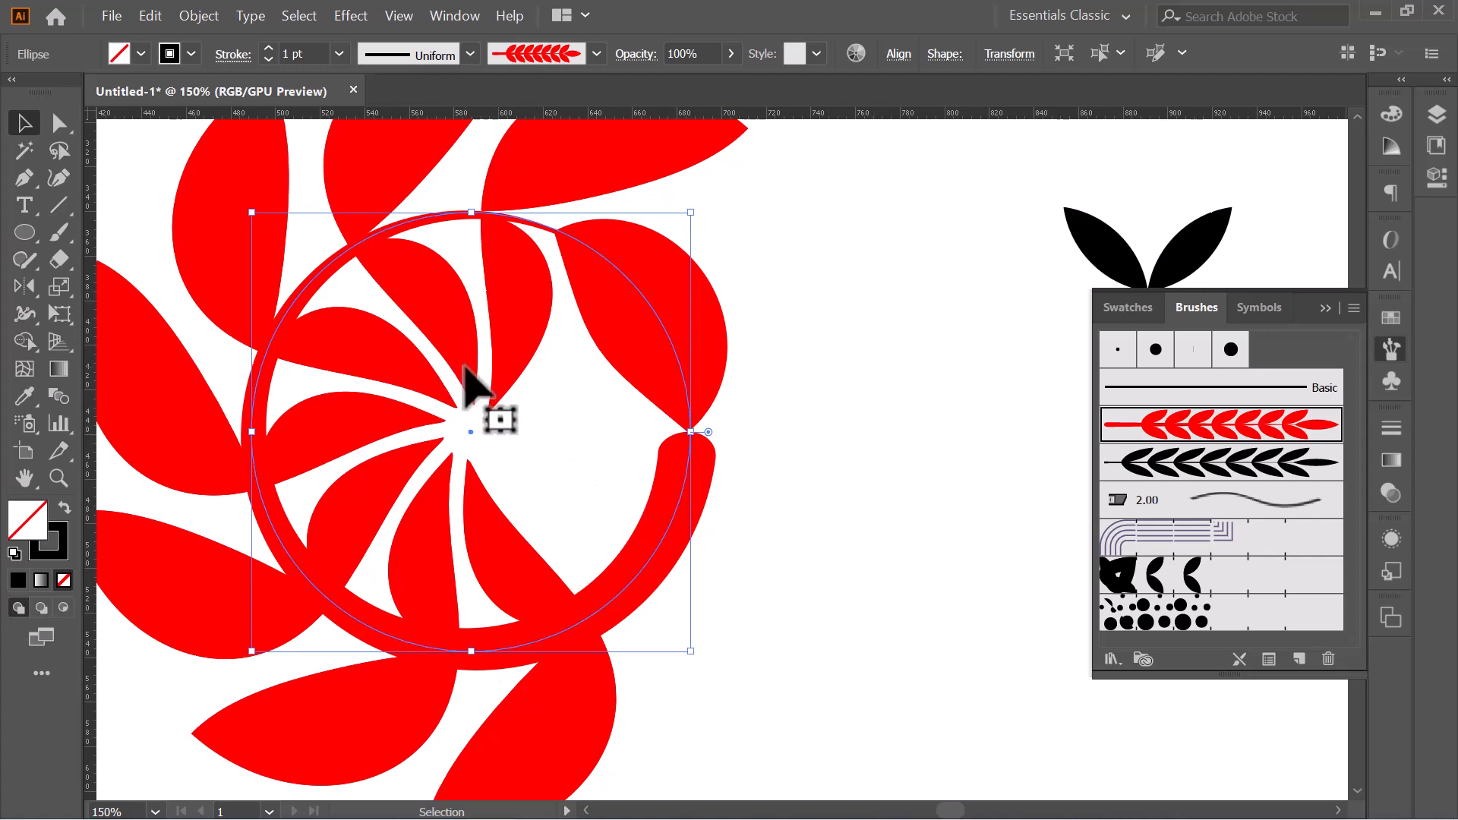
key("ctrl")
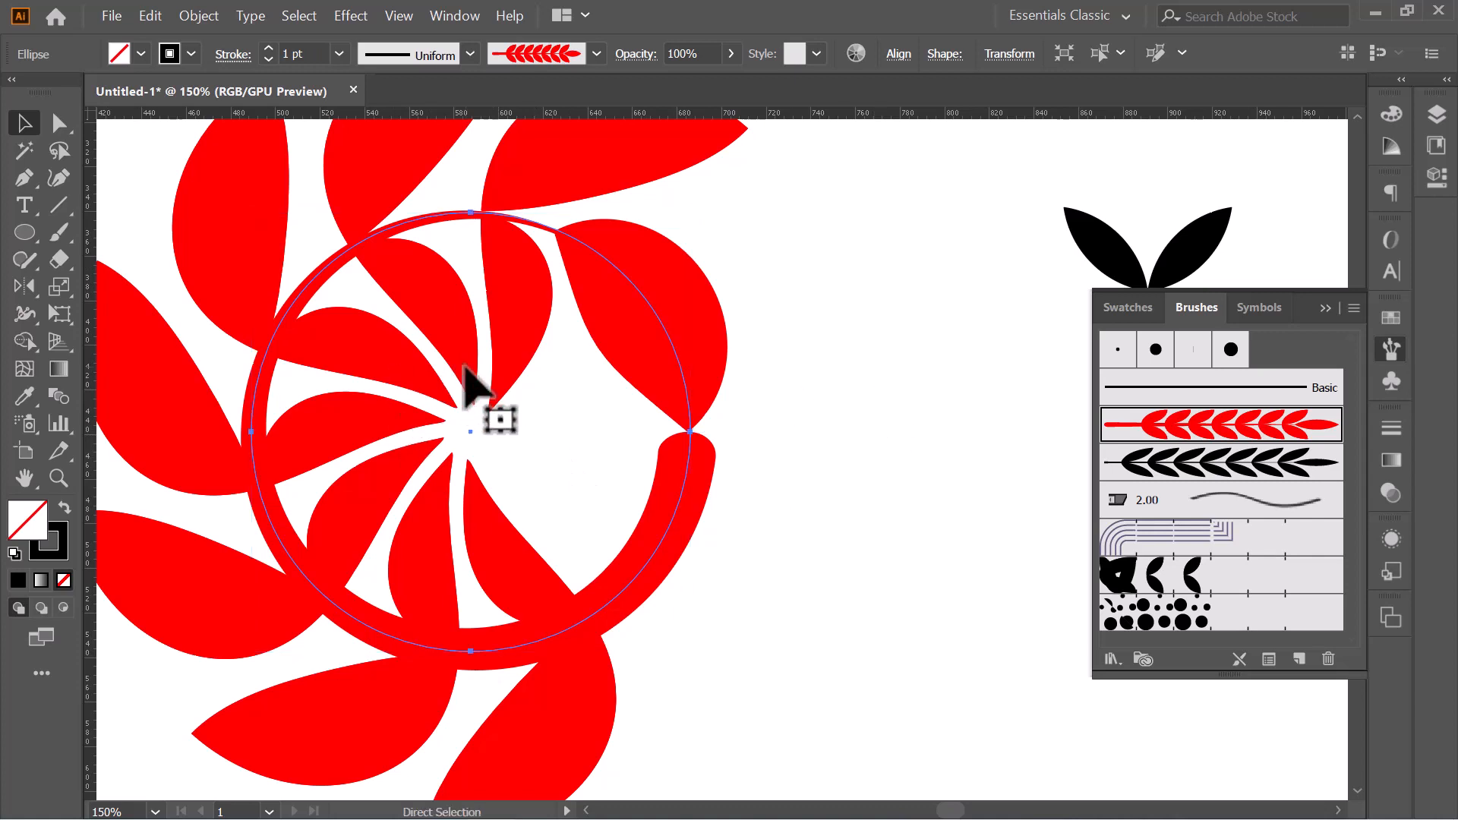
key("ctrl+z")
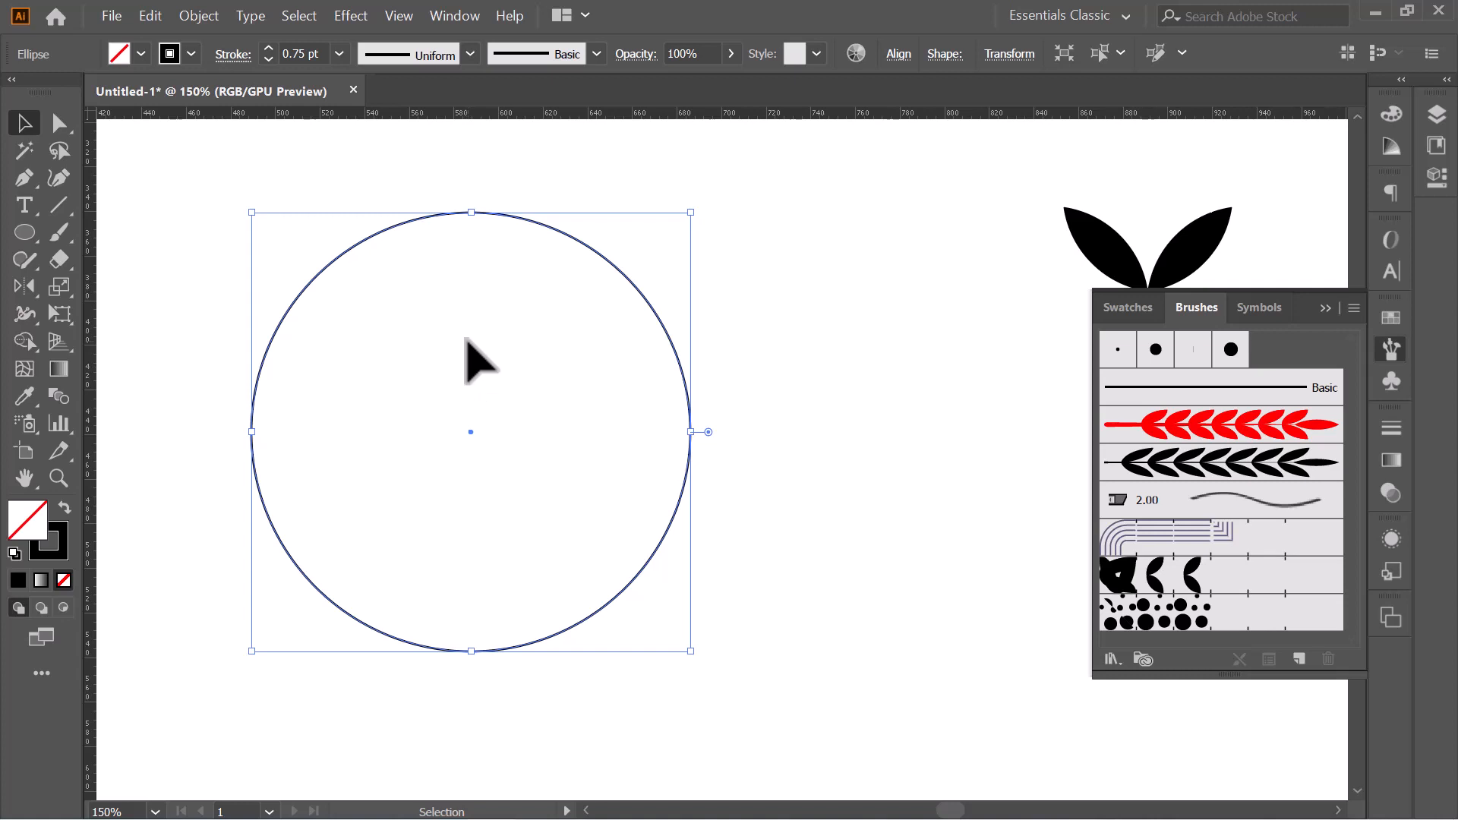
- Try the existing leaf-pair pattern brush on the circle's stroke and undo it
left_click(1141, 566)
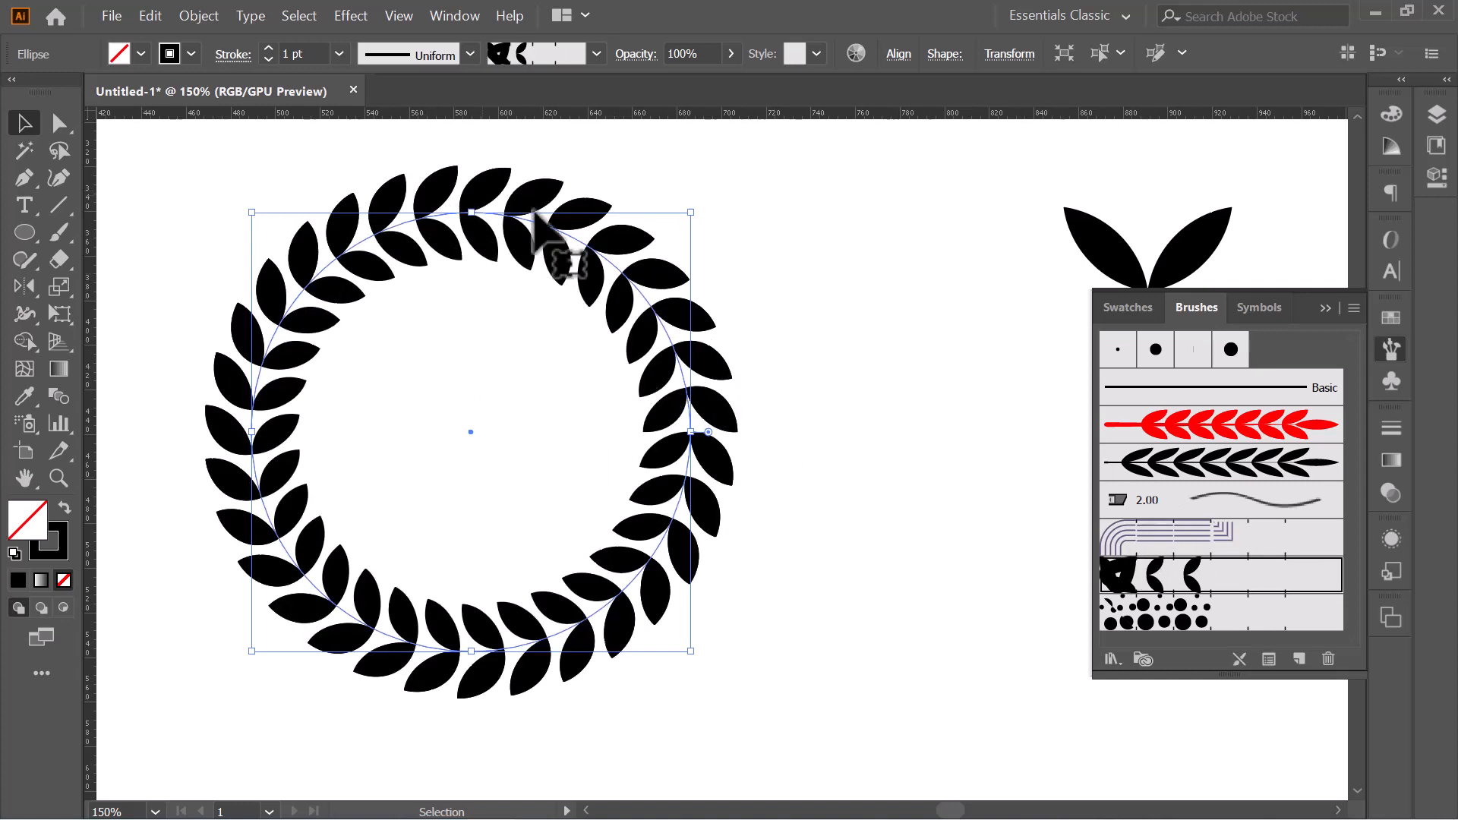
left_click(514, 263)
key("ctrl+z")
key("ctrl+z")
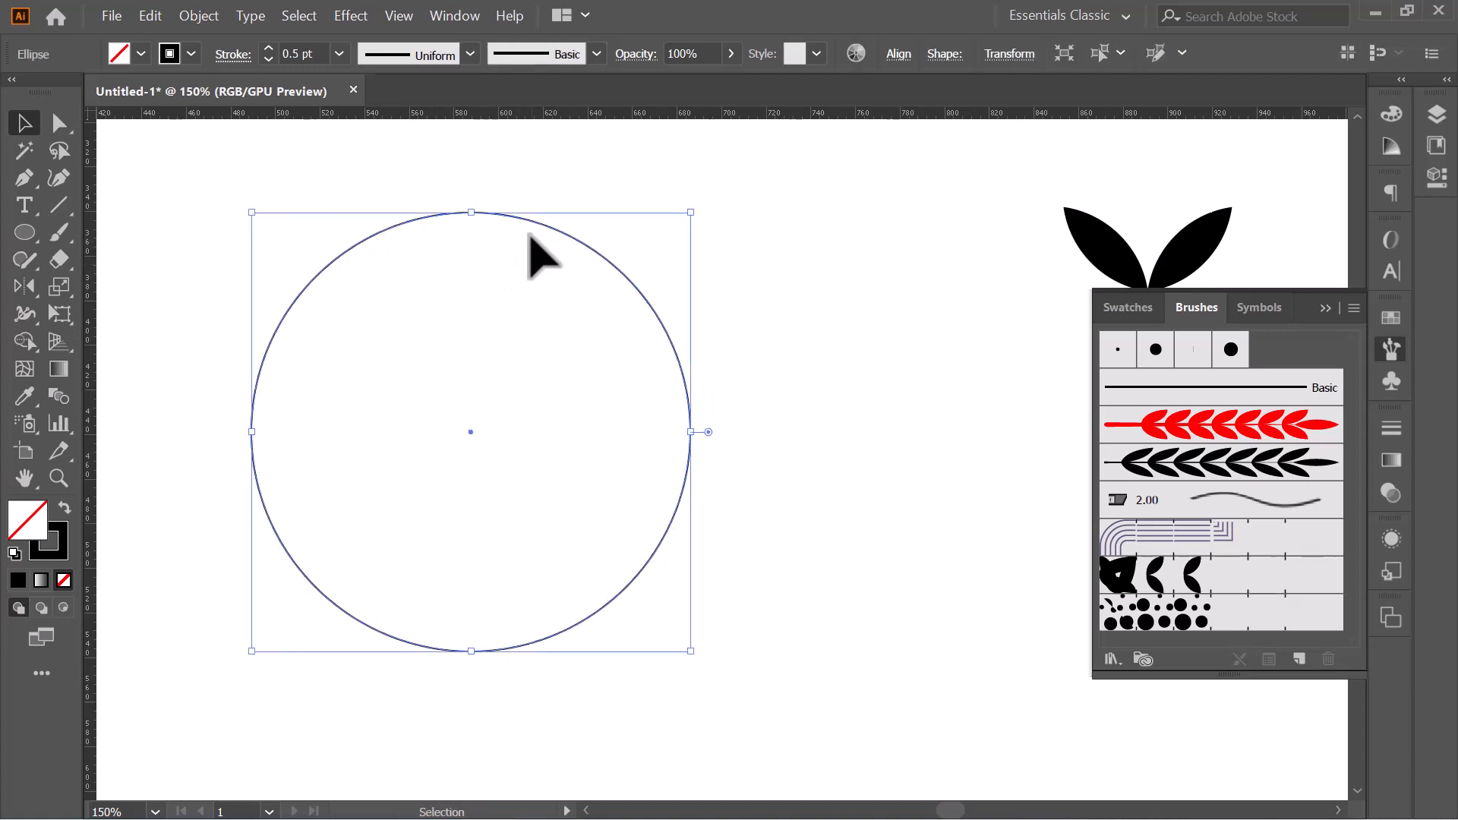
- Rotate the leaf pair 90° clockwise beside the circle and create a pattern brush from it with the default options
left_click_drag(887, 181, 889, 287)
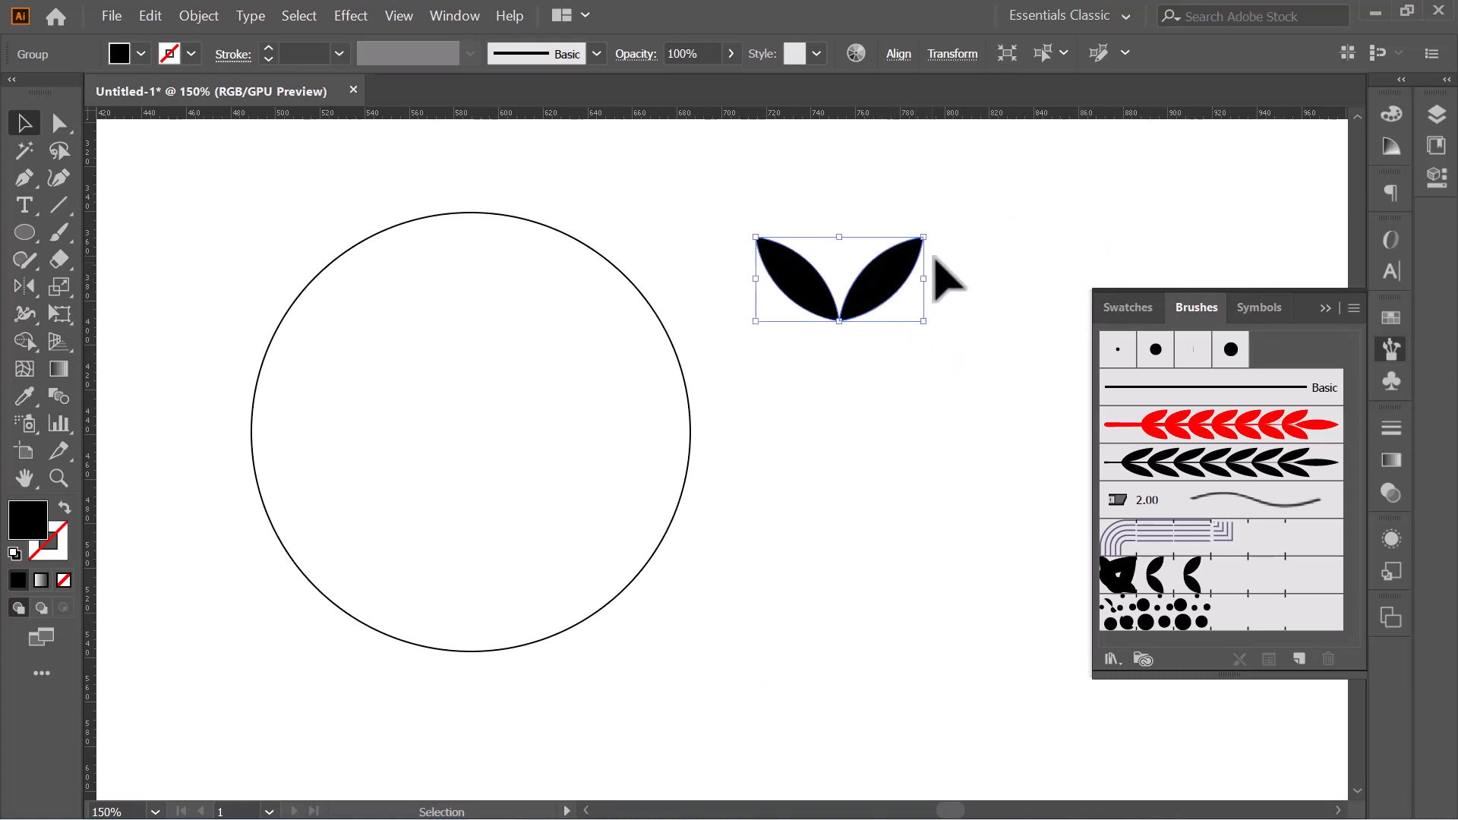
left_click_drag(932, 228, 884, 328)
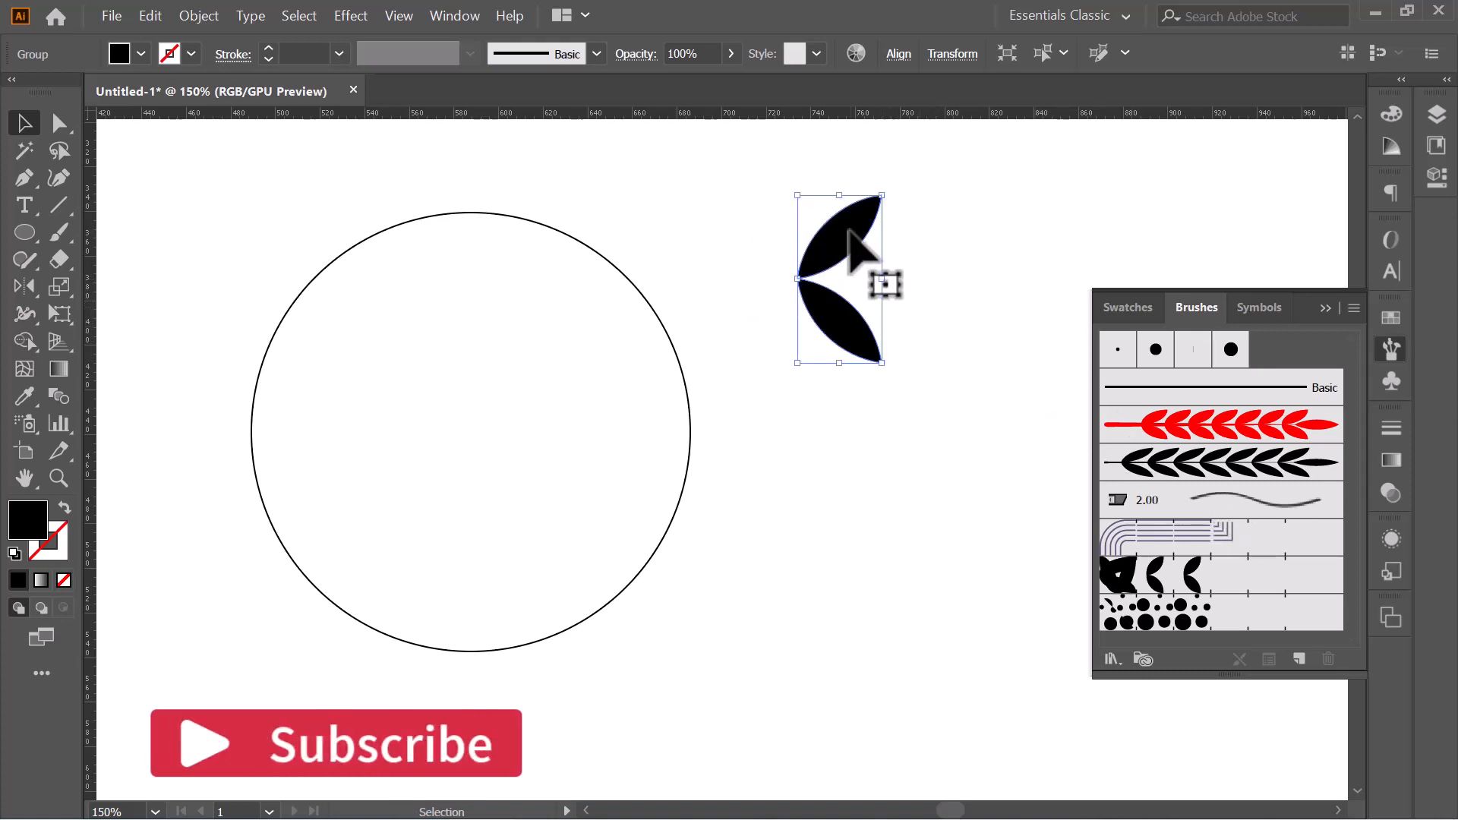
mouse_move(849, 232)
left_mouse_down()
mouse_move(1094, 423)
mouse_move(1231, 642)
mouse_move(1175, 600)
left_mouse_up()
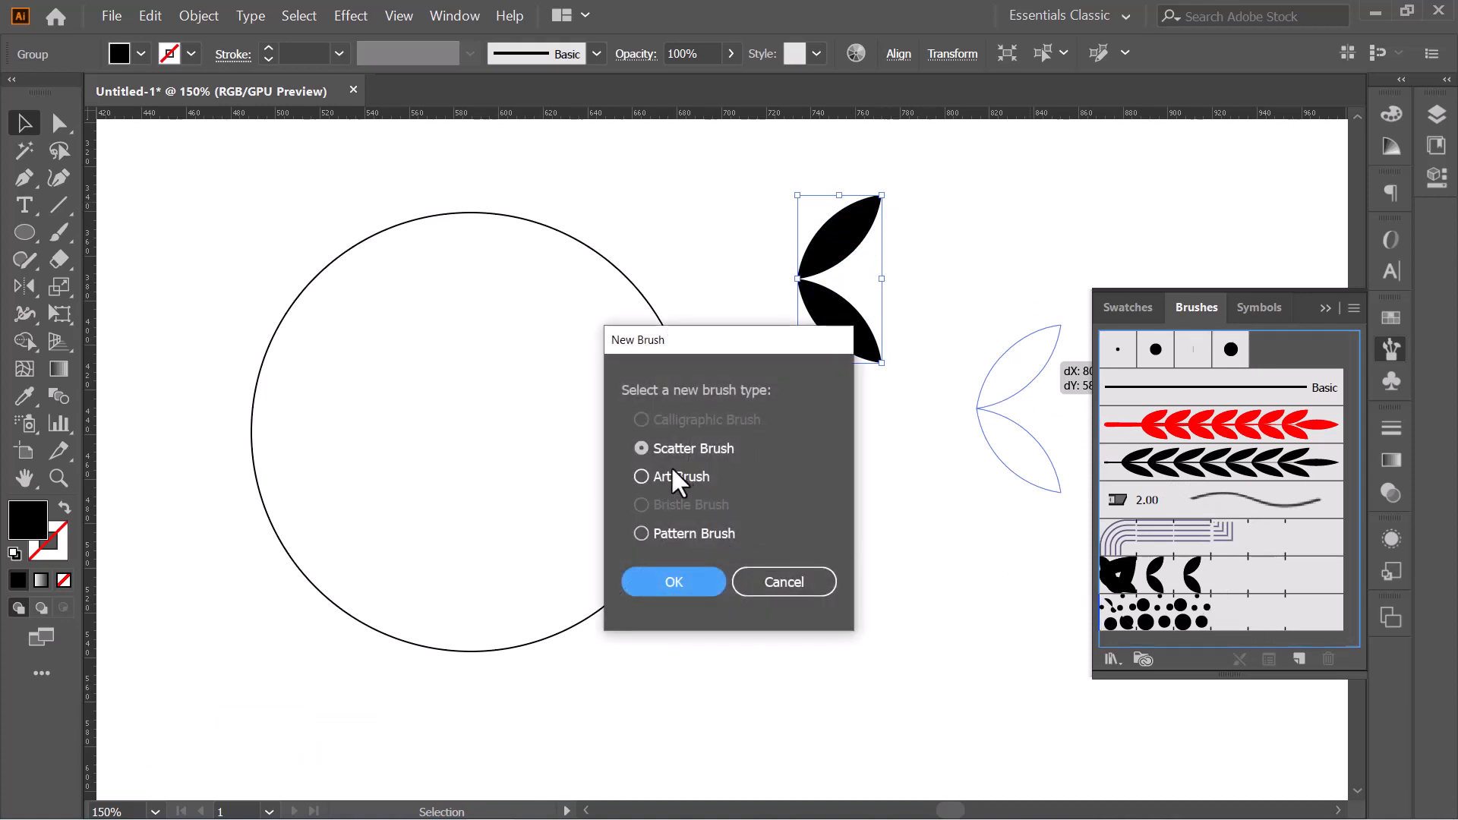
left_click(641, 533)
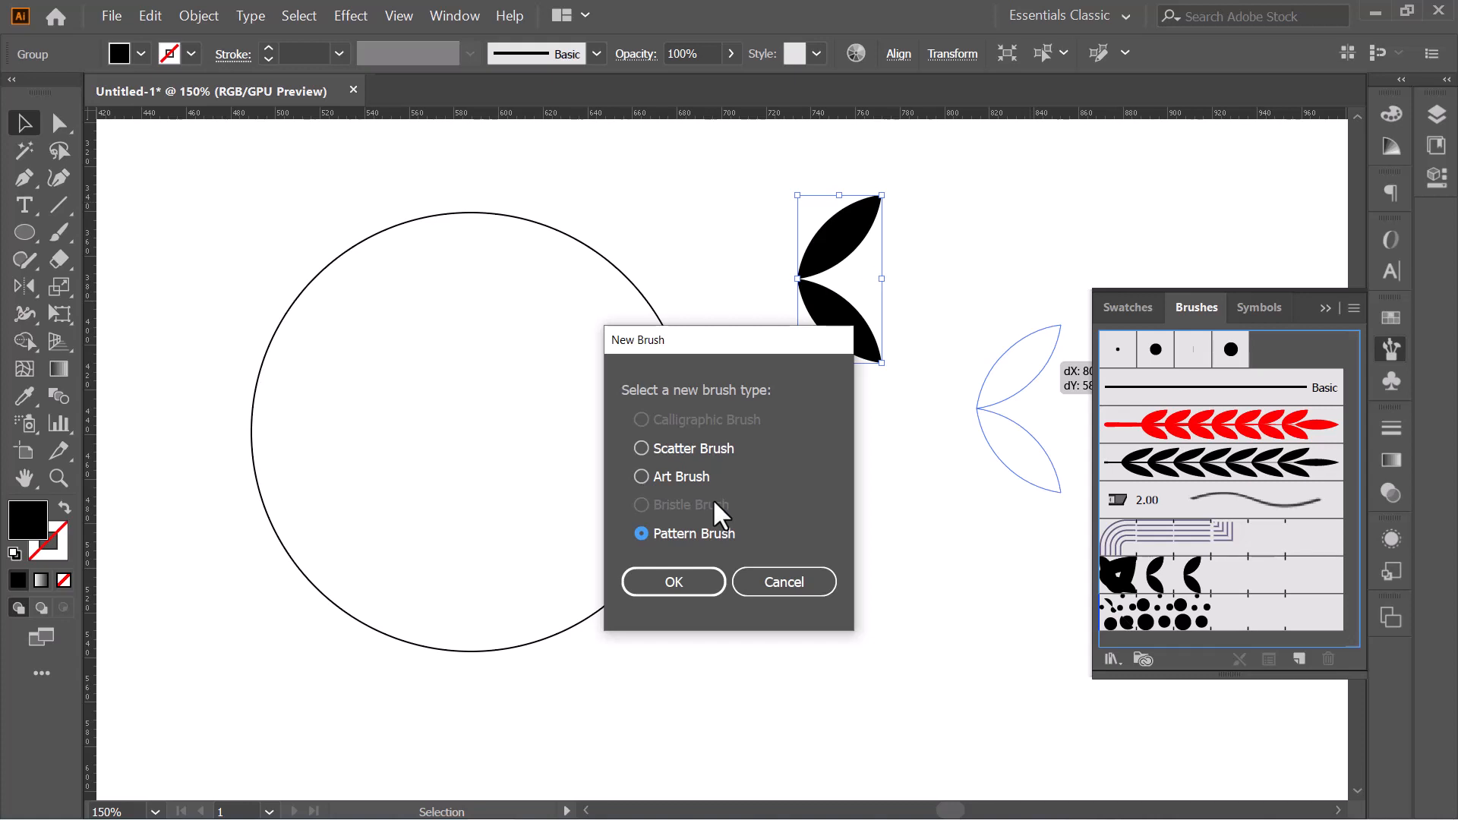
left_click(658, 582)
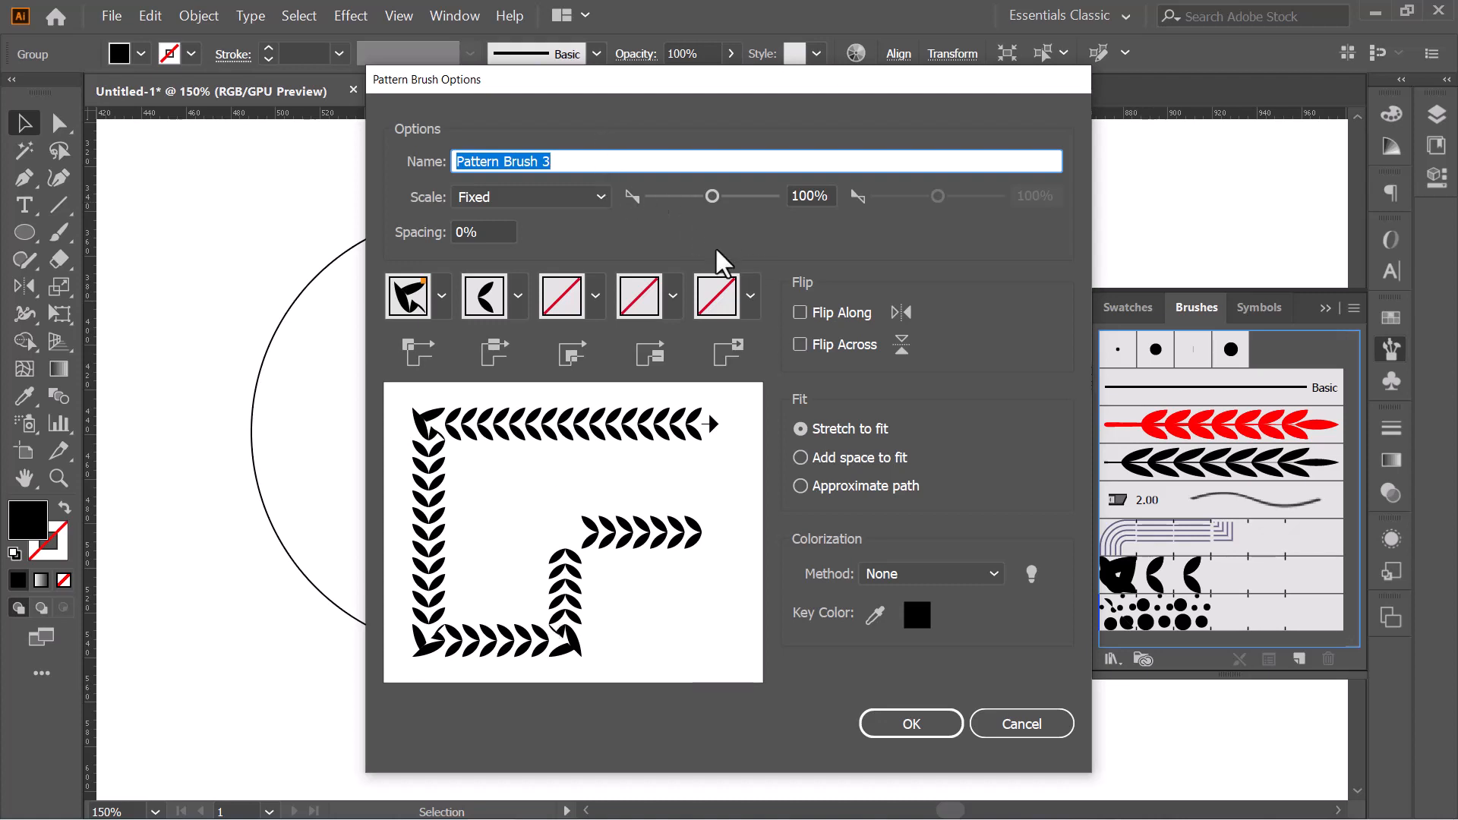
left_click(895, 729)
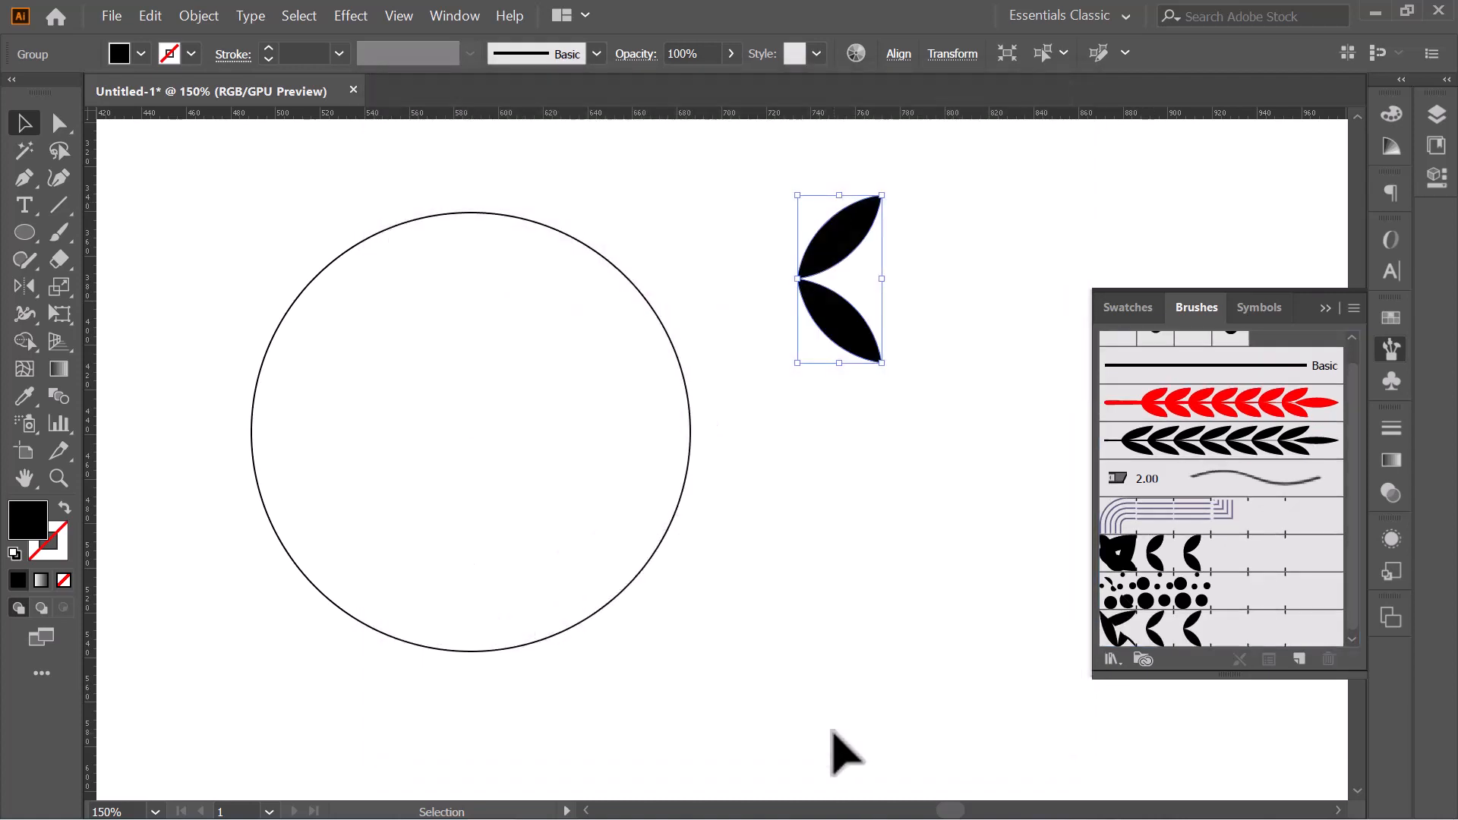
- Replace the circle with a new one about 190 px across and set its stroke to 1 pt
left_click_drag(283, 228, 569, 508)
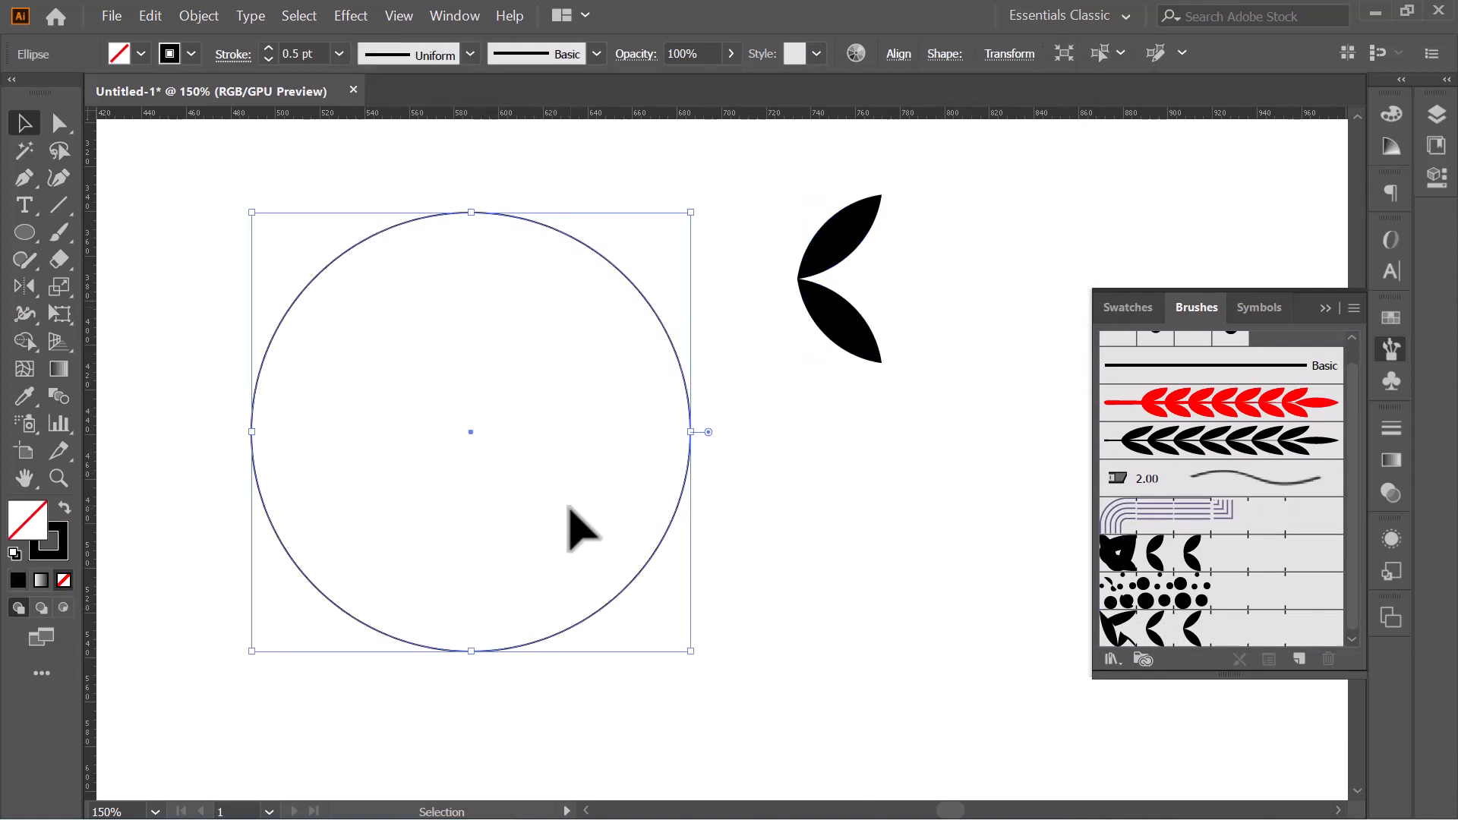
key("Delete")
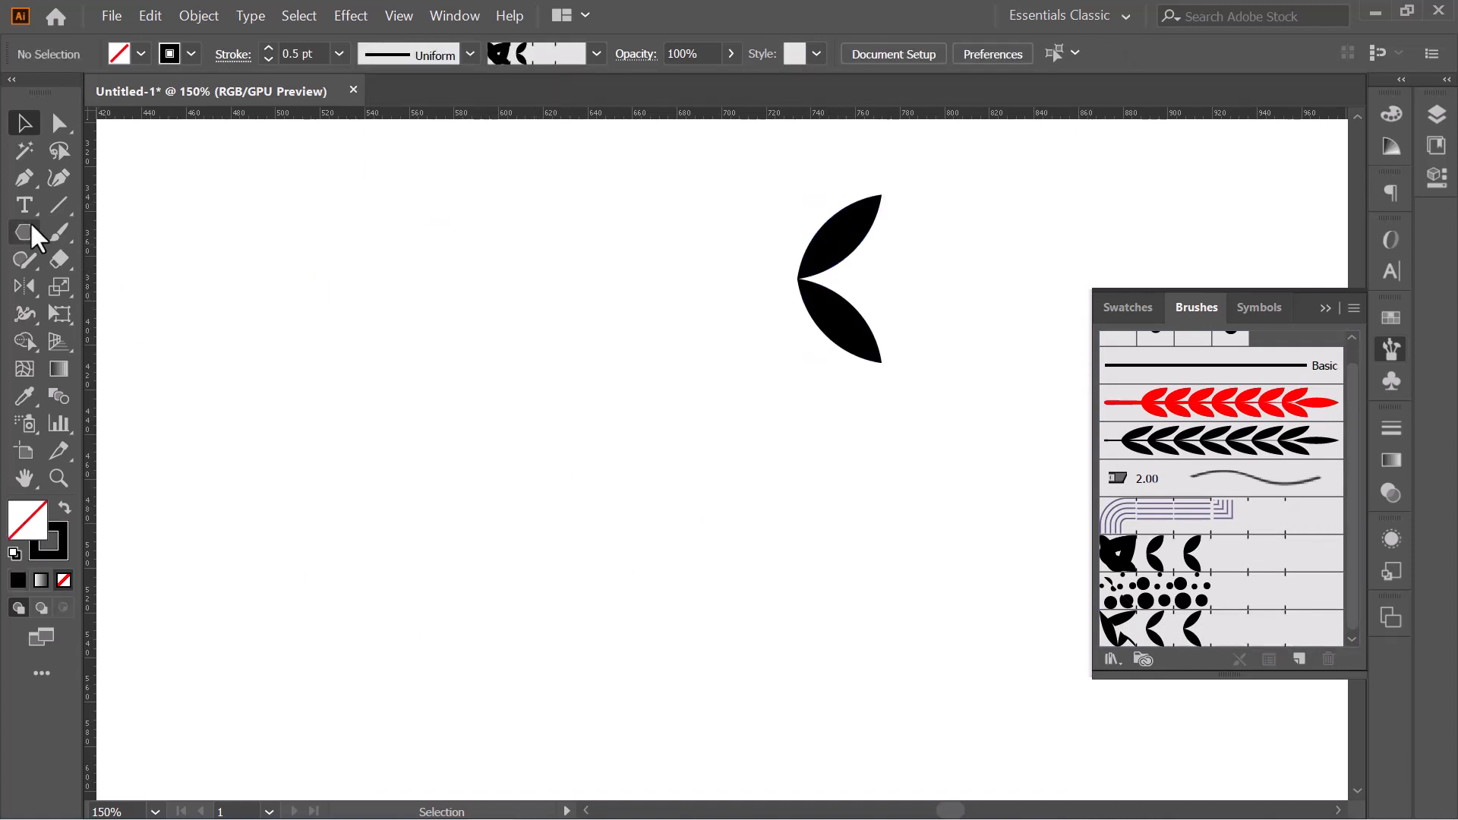
left_click_drag(27, 232, 82, 245)
left_click(106, 290)
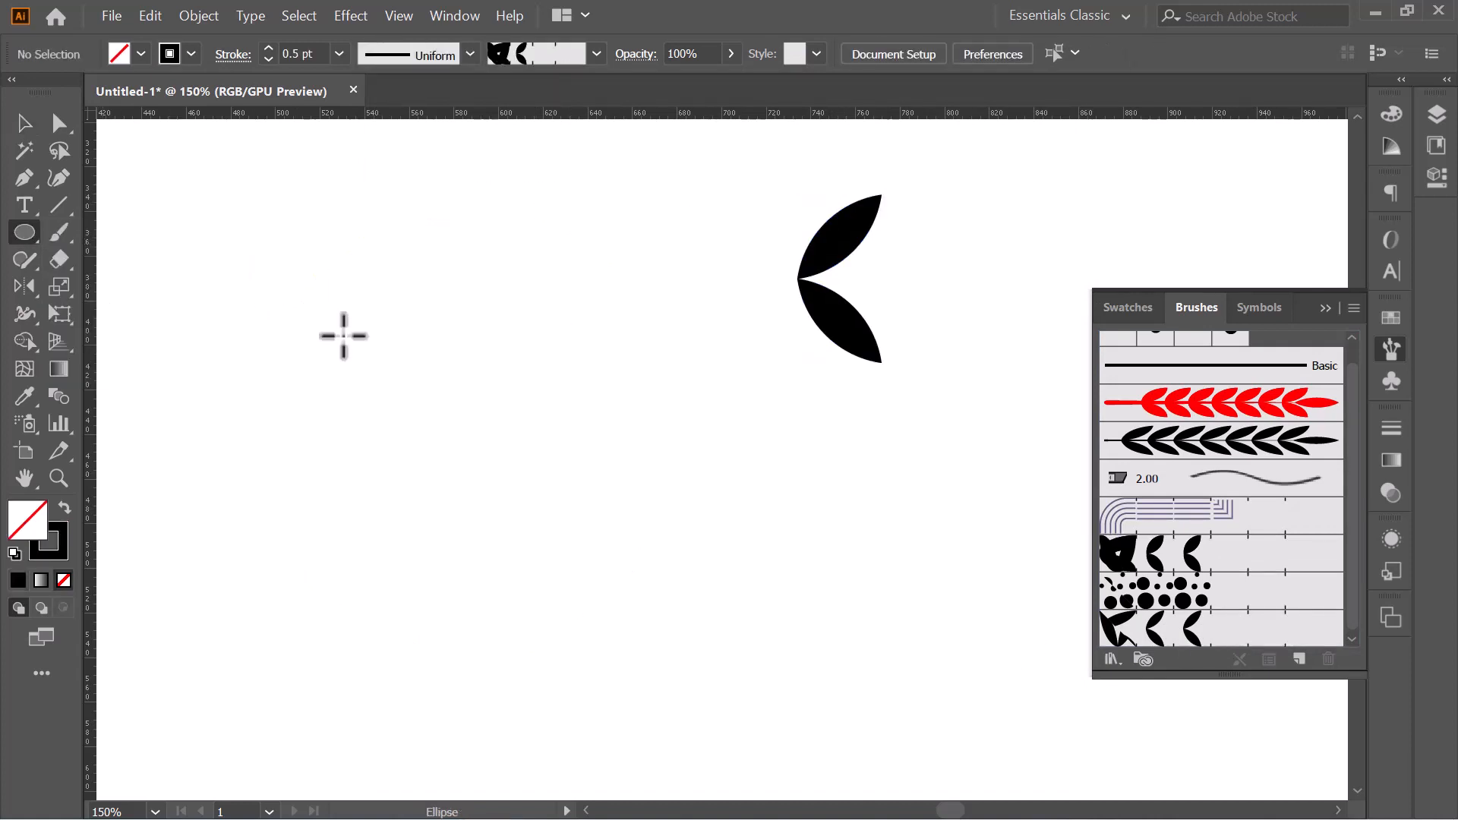
left_click_drag(427, 439, 607, 618)
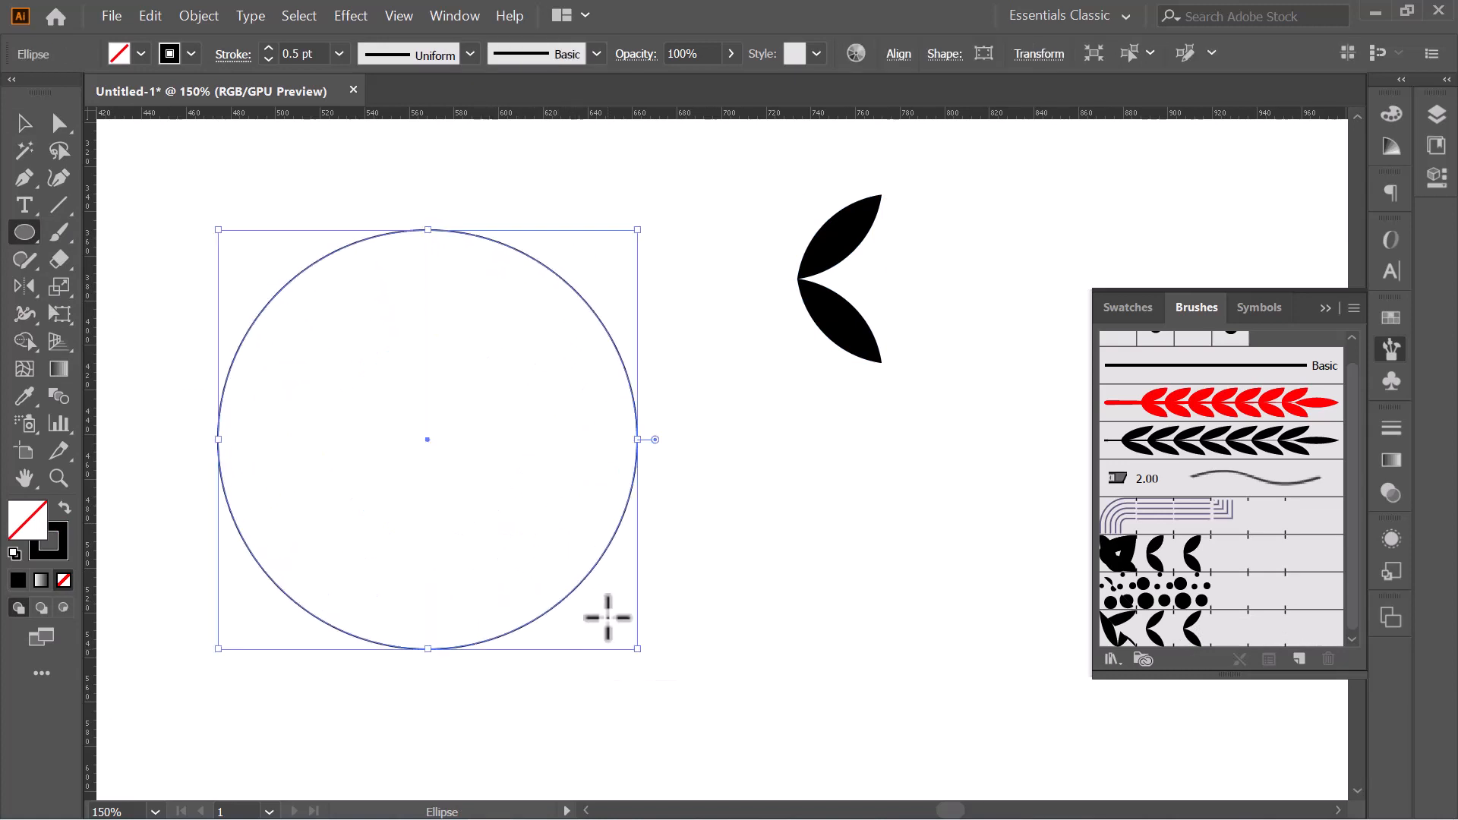
left_click(268, 47)
left_click(268, 48)
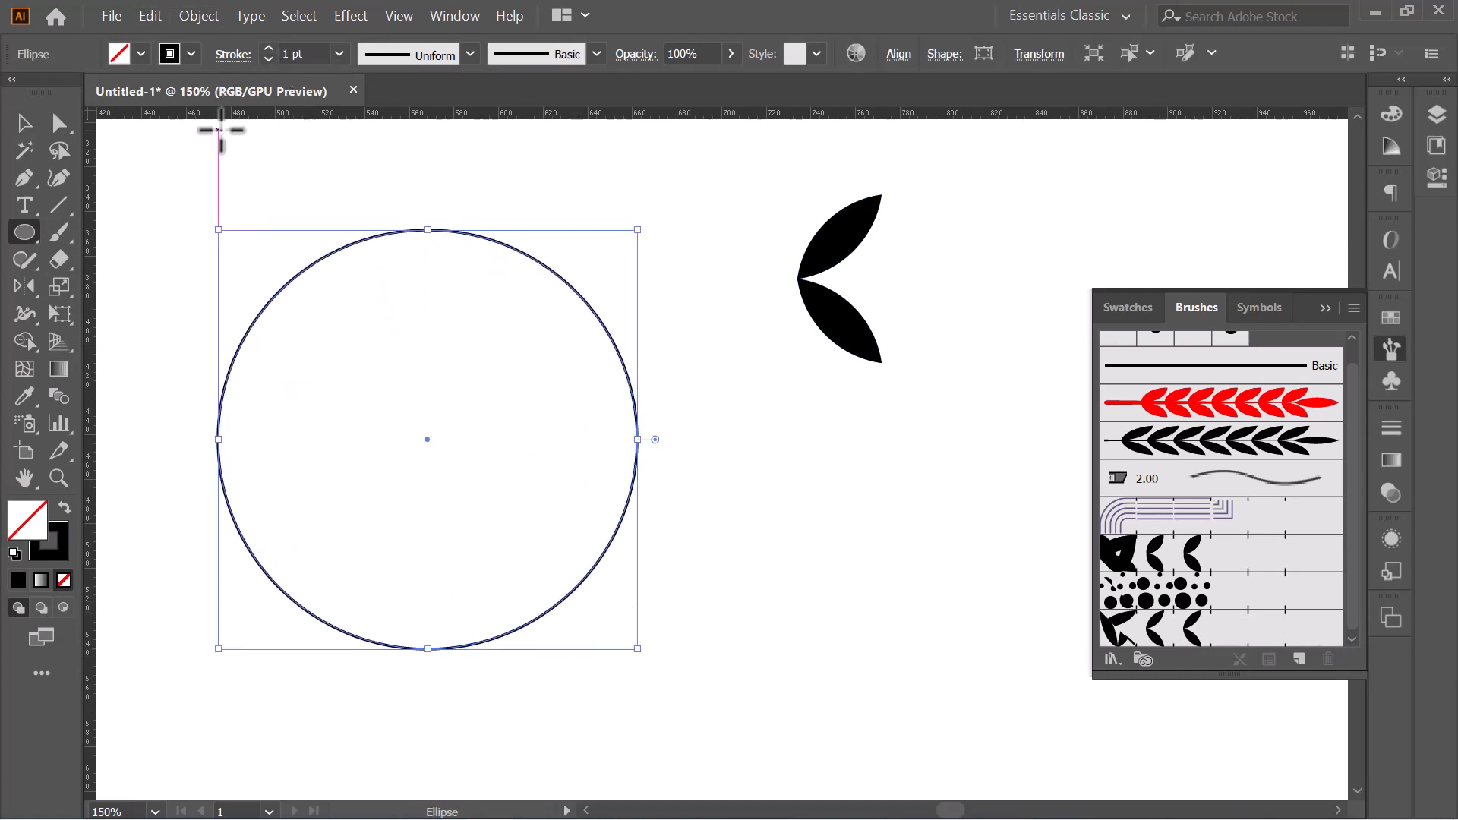
- Try the new leaf pattern brush and the older leaf pattern brush on the circle, and undo both
left_click(1209, 634)
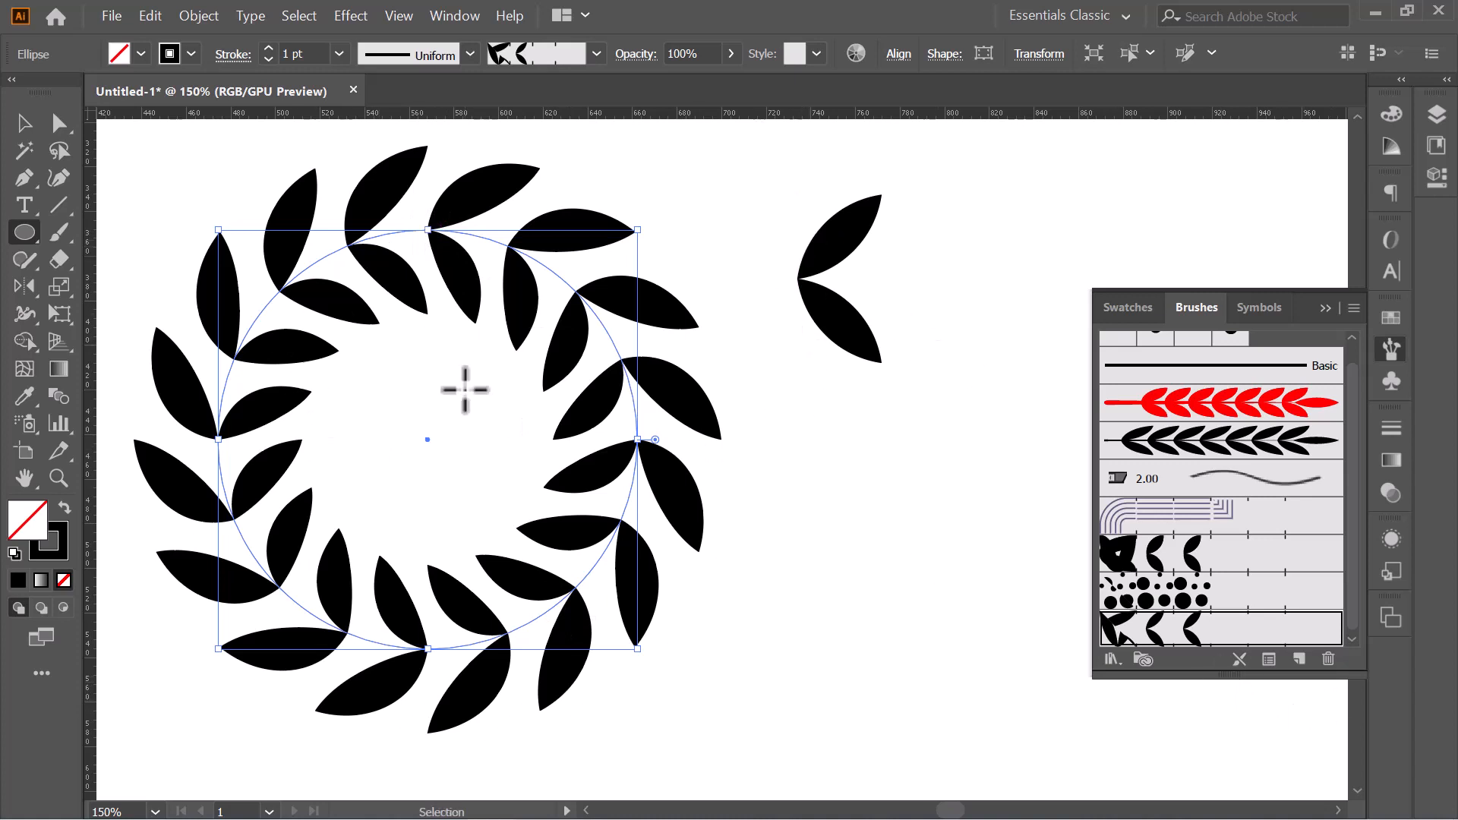
left_click(1182, 560)
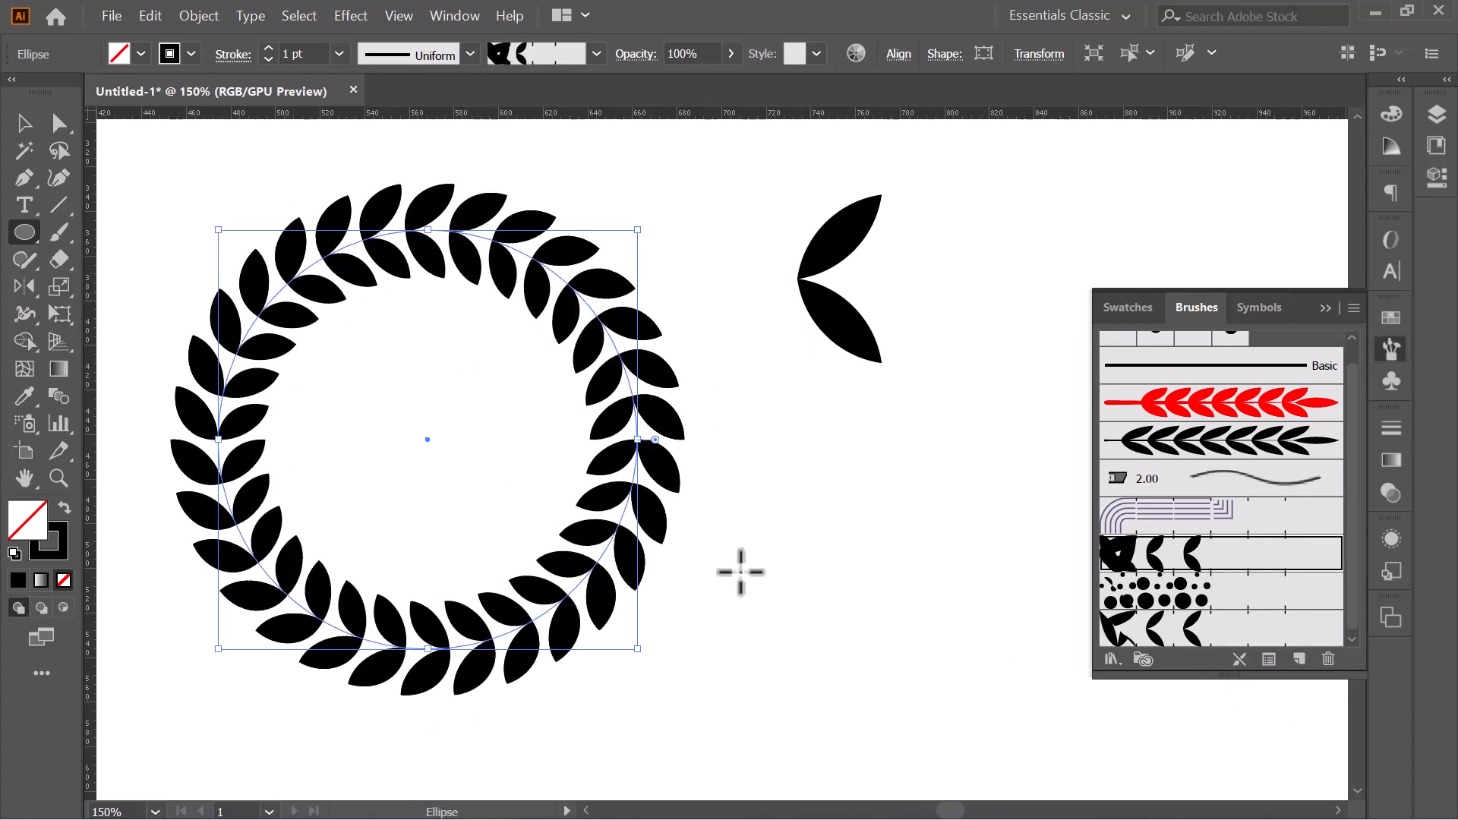
key("ctrl+z")
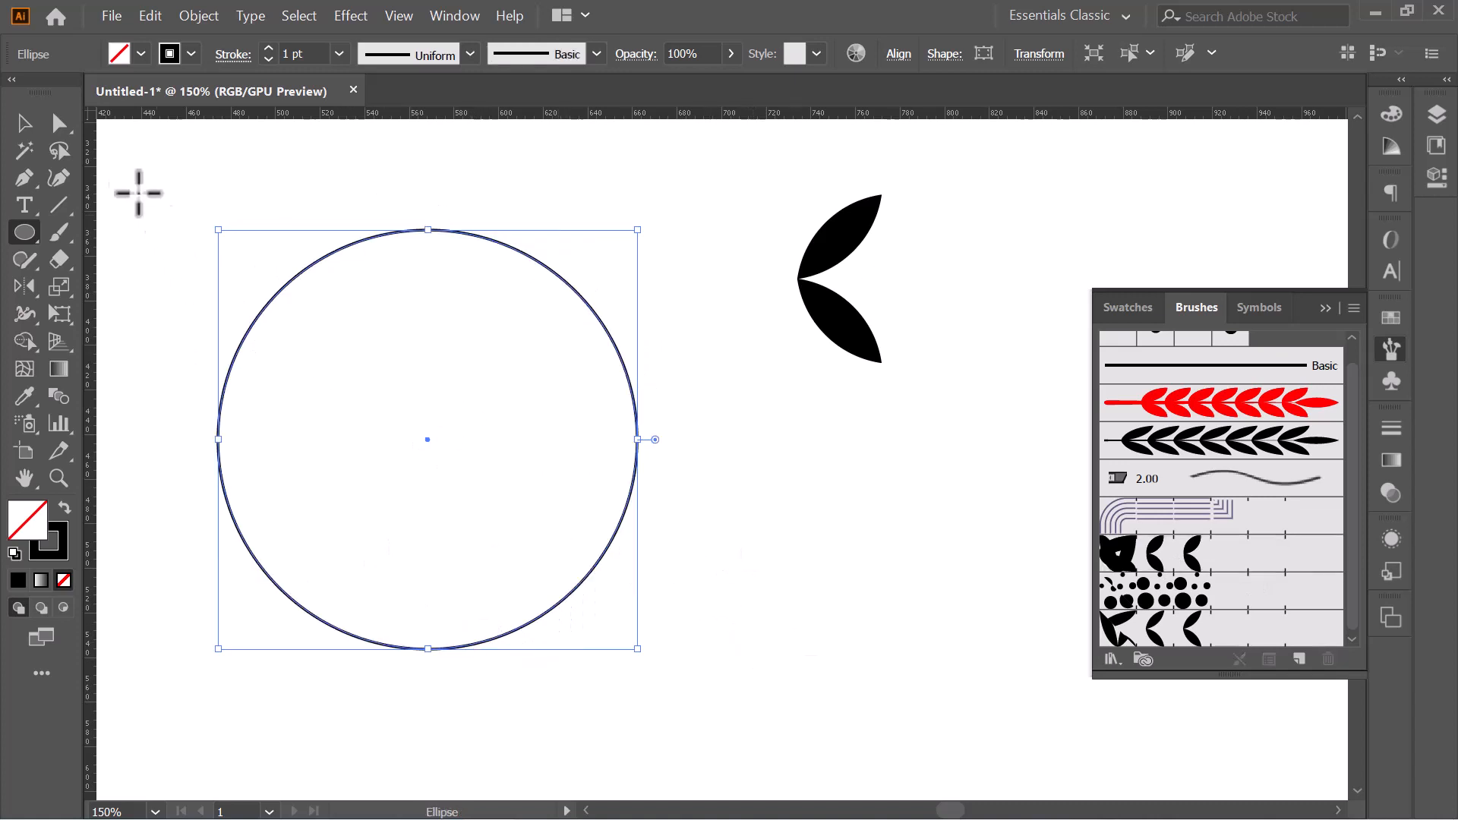
- Replace the circle with a straight vertical line about 225 px long and apply the new leaf pattern brush to it
left_click(24, 123)
key("Delete")
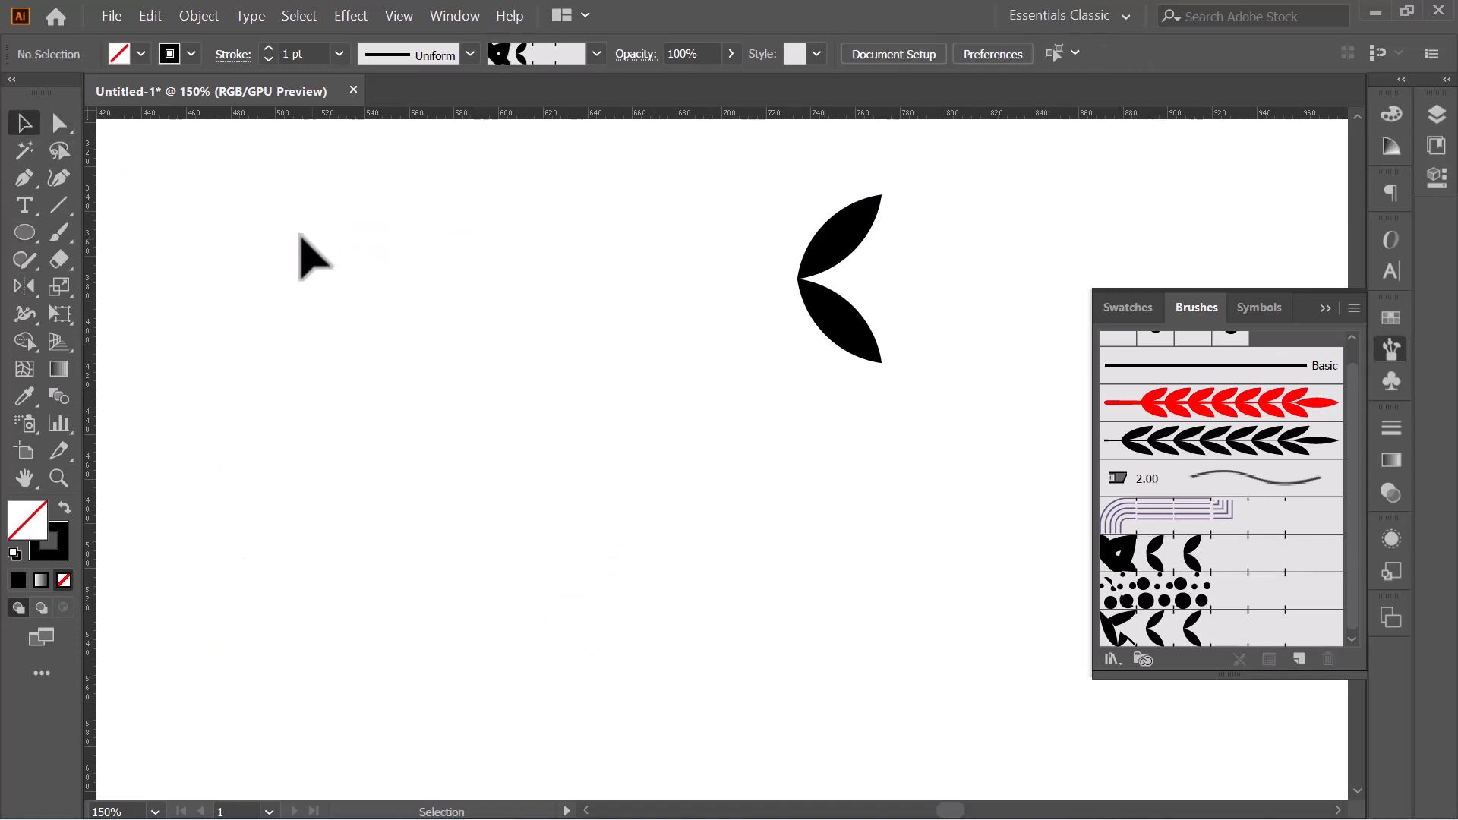
left_click(59, 207)
left_click_drag(445, 218, 445, 496)
left_click_drag(460, 585, 461, 727)
left_click(1198, 642)
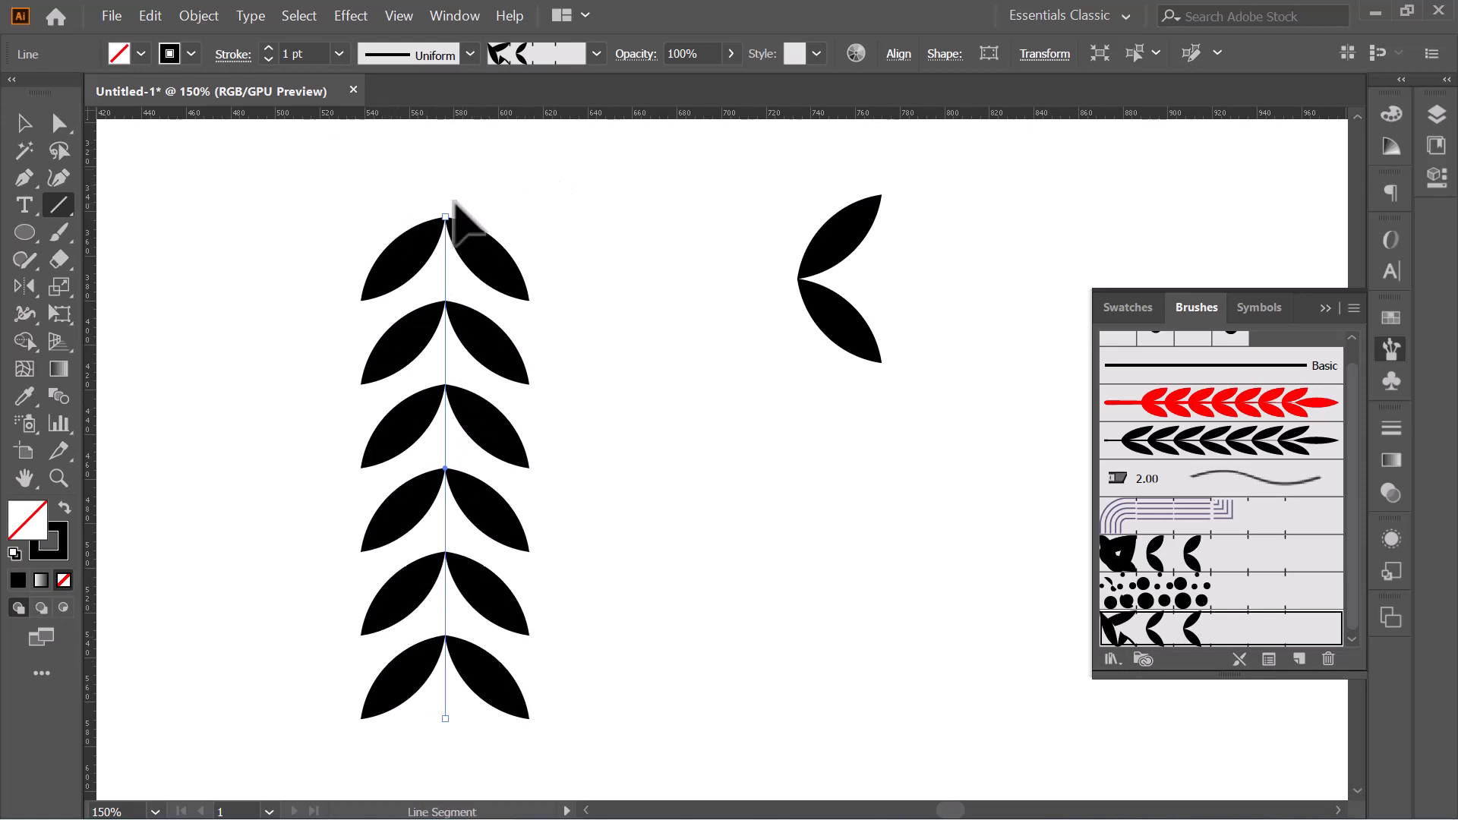
- Reverse the line's path direction so the leaves point upward, and move the line about 60 px to the left
left_click(24, 123)
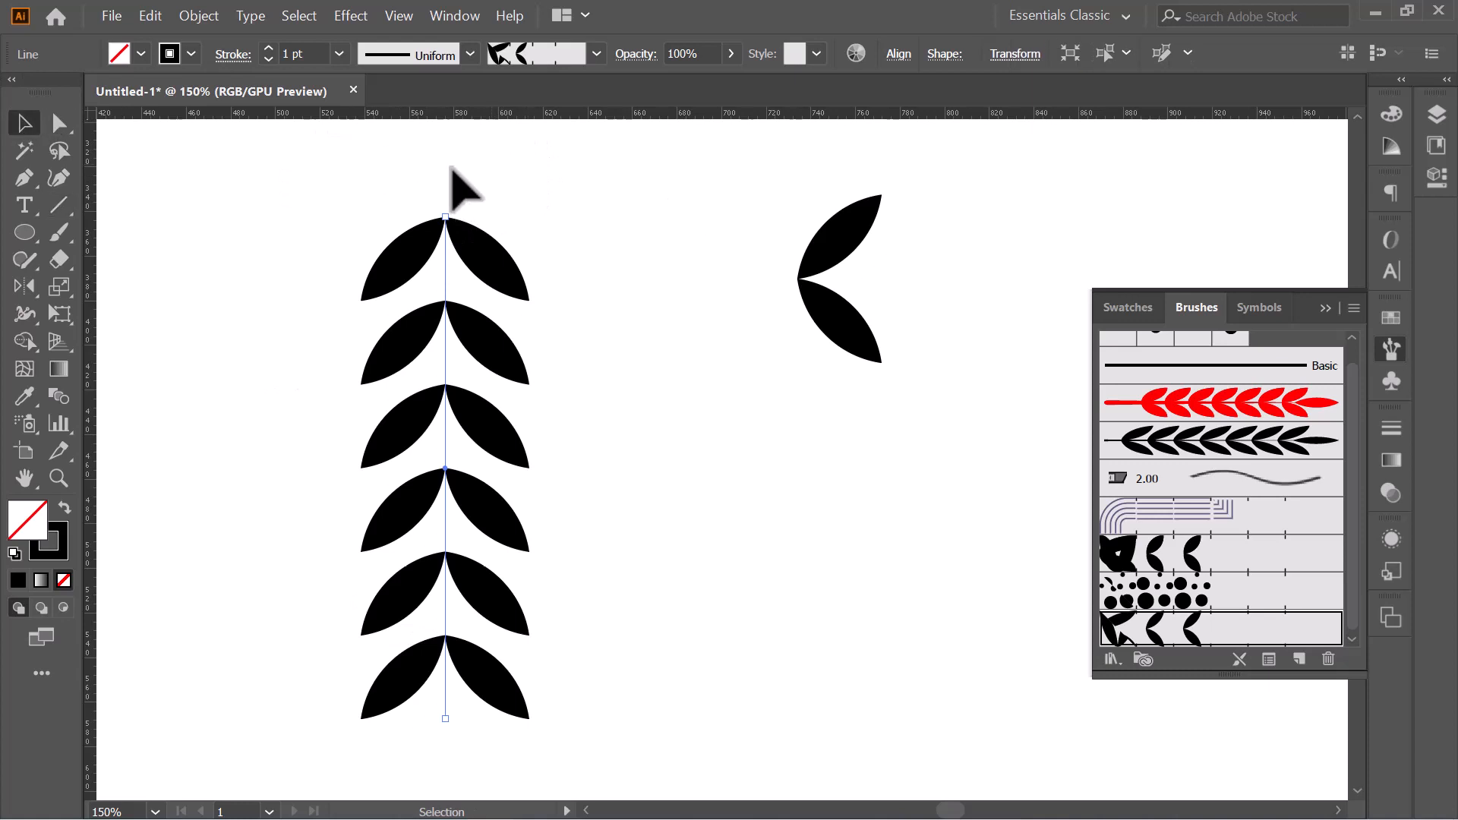
left_click_drag(415, 179, 606, 364)
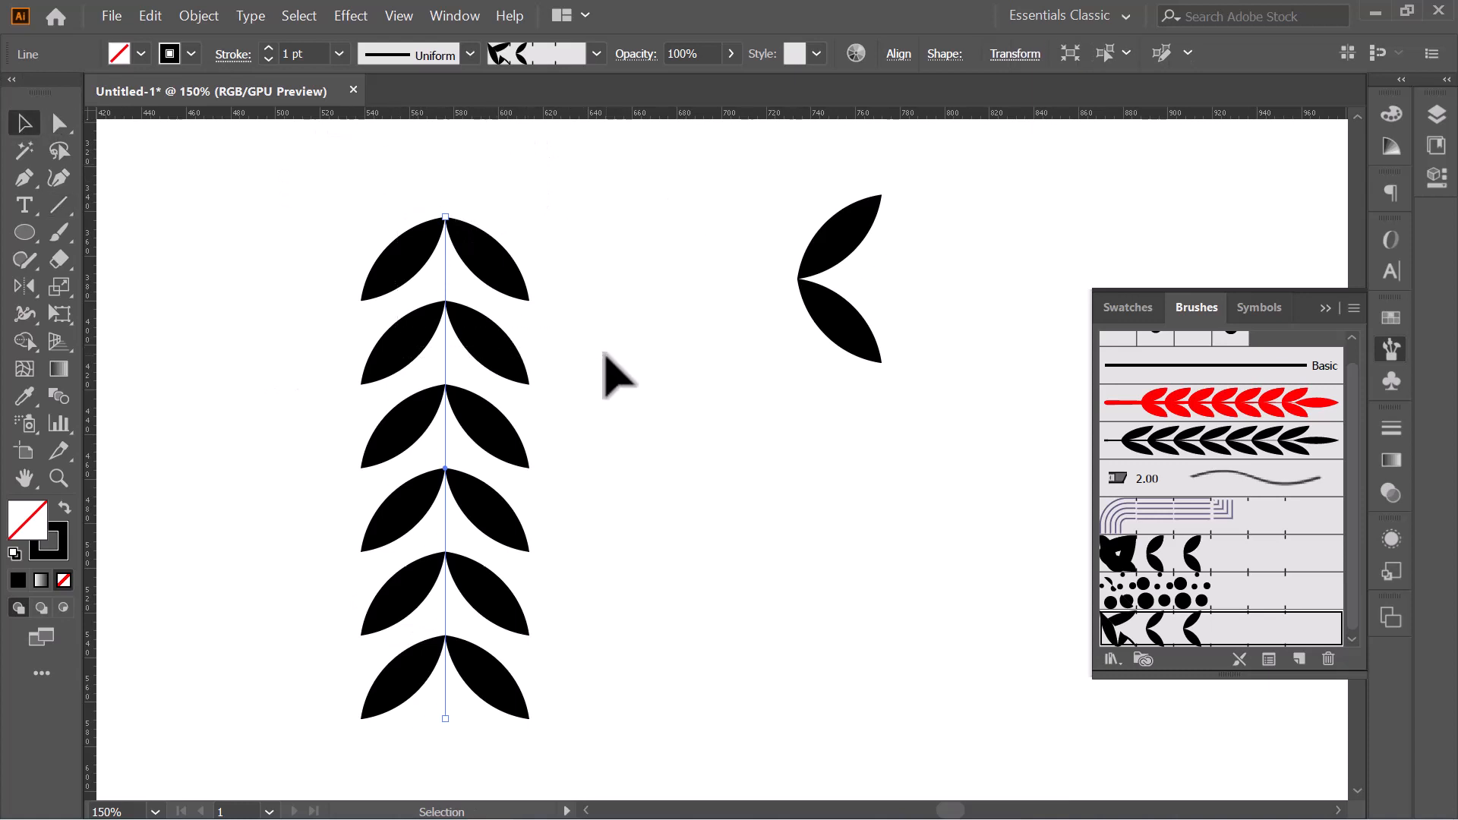
left_click(190, 16)
mouse_move(258, 418)
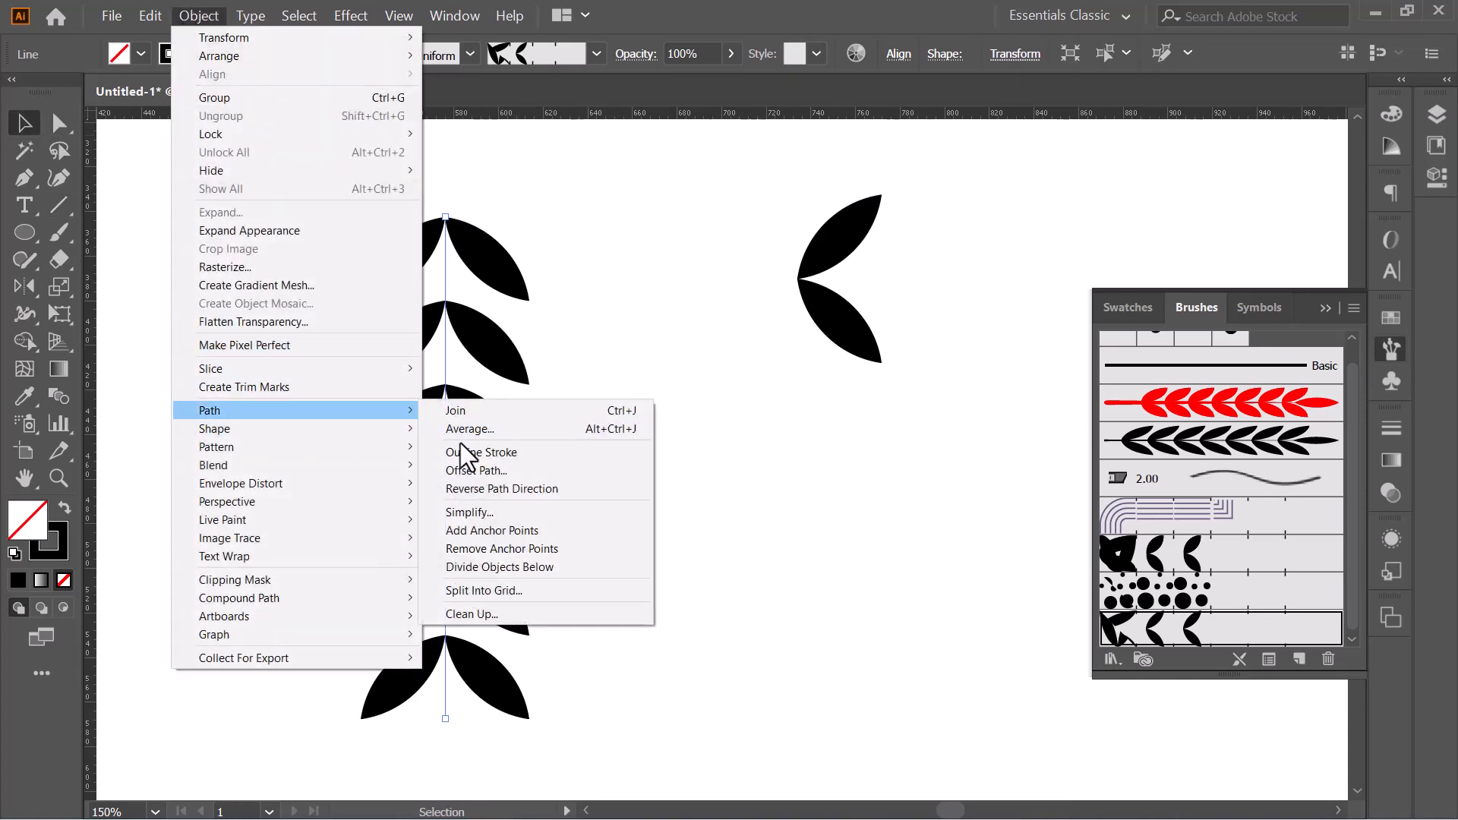
left_click(474, 488)
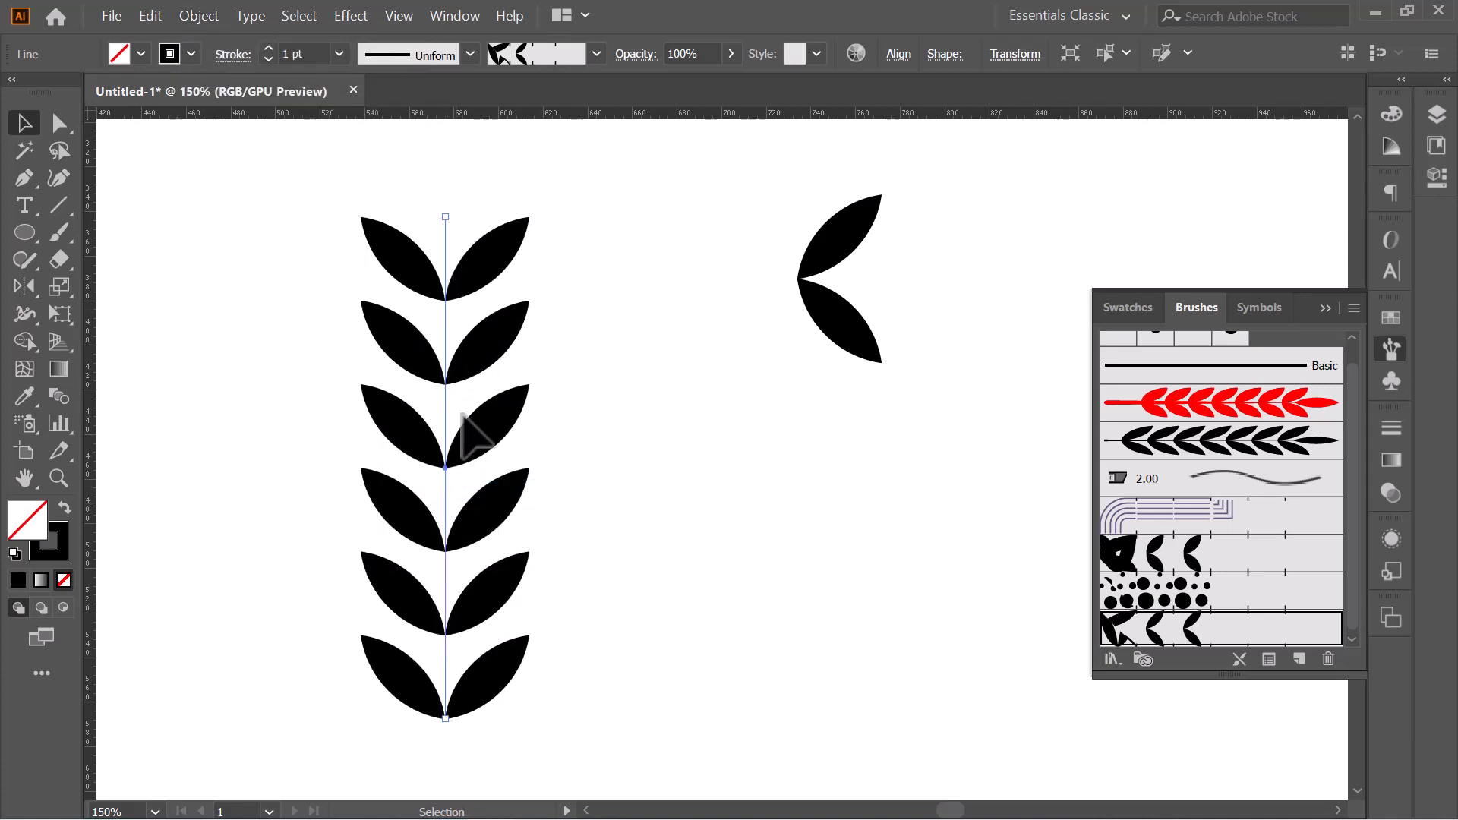
left_click_drag(466, 440, 328, 439)
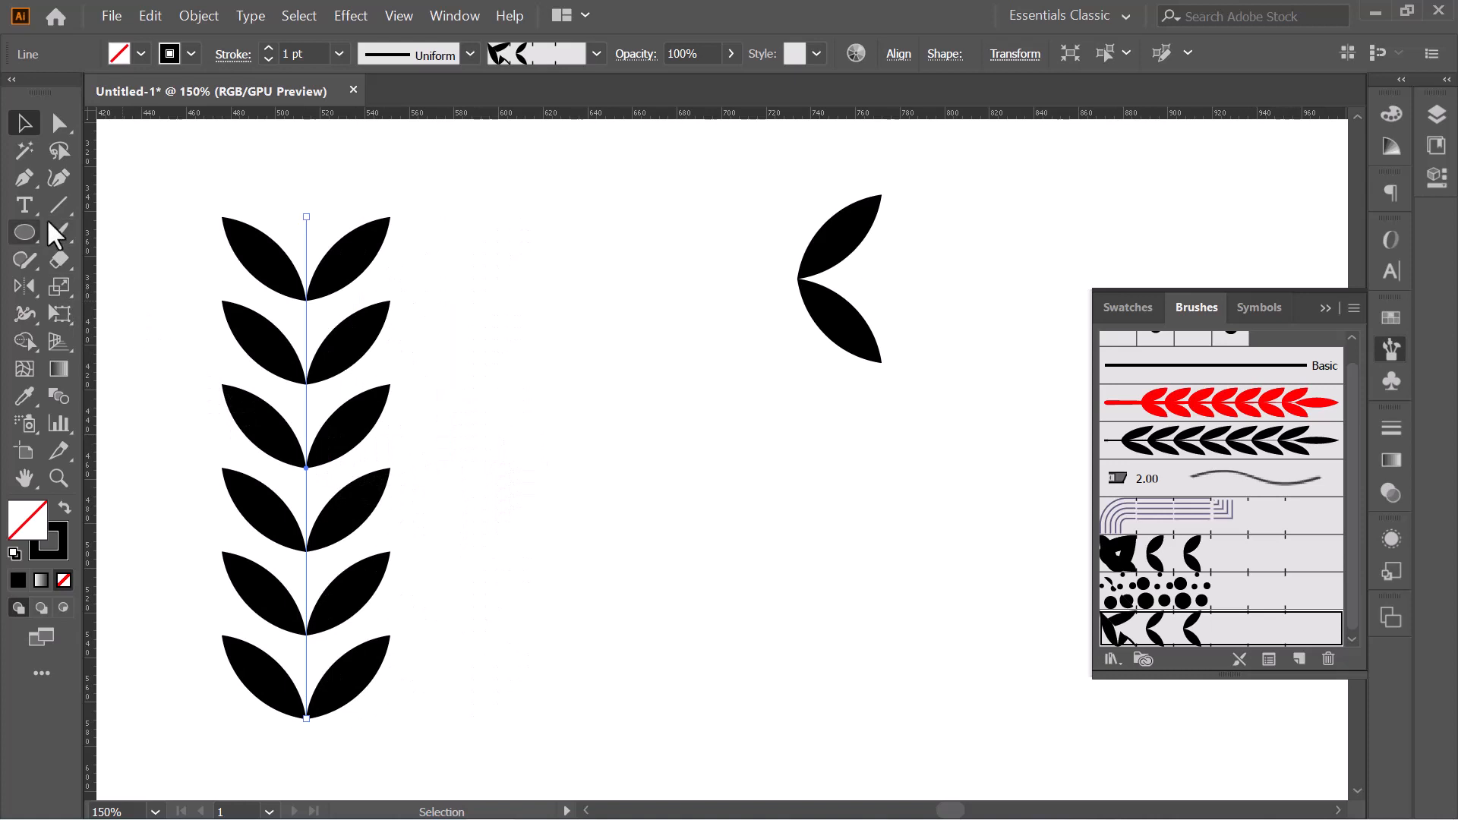
- Try the dotted circles pattern brush on the vertical line and undo it
left_click(1199, 588)
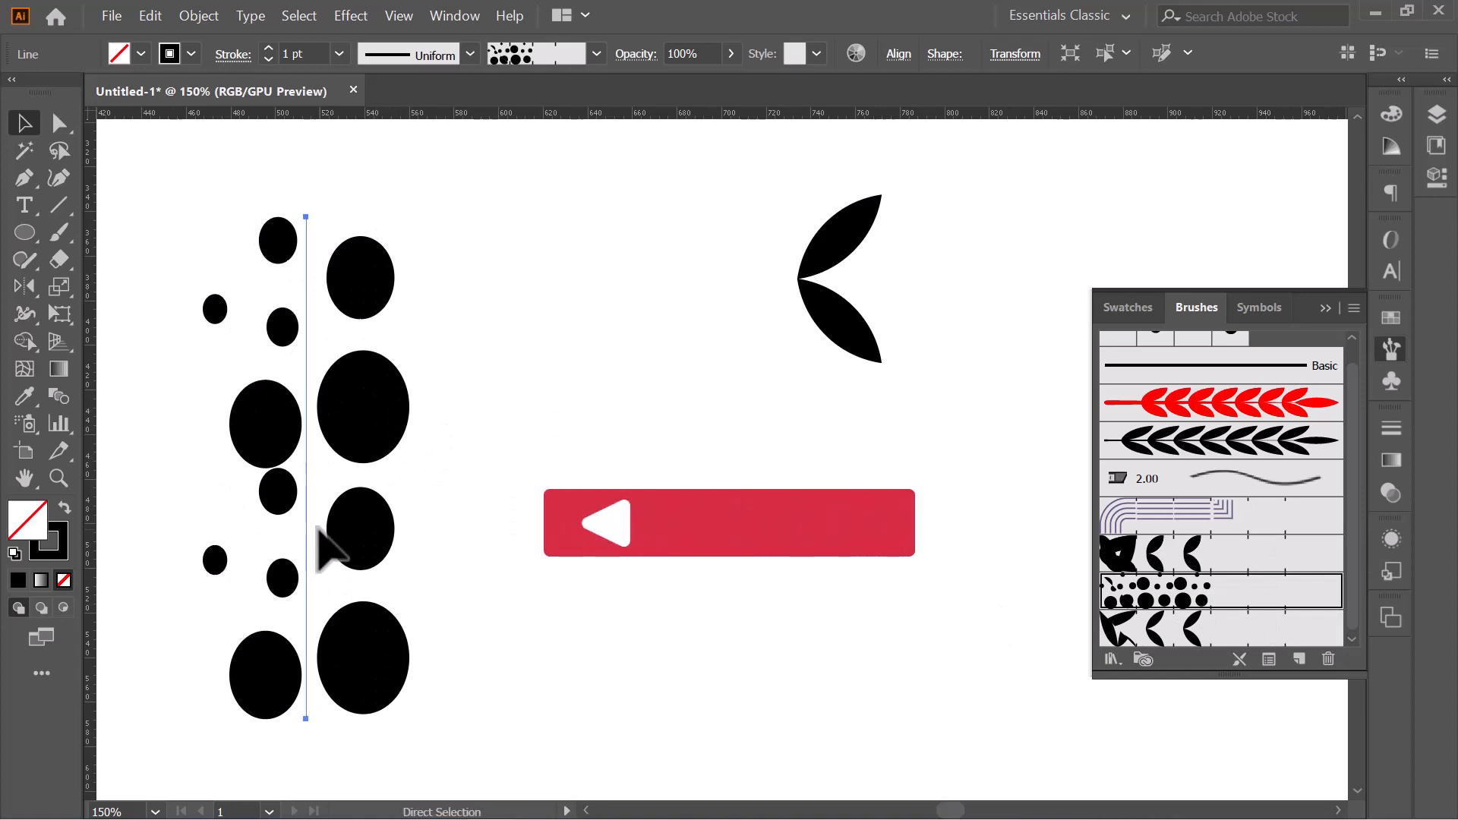
key("ctrl+z")
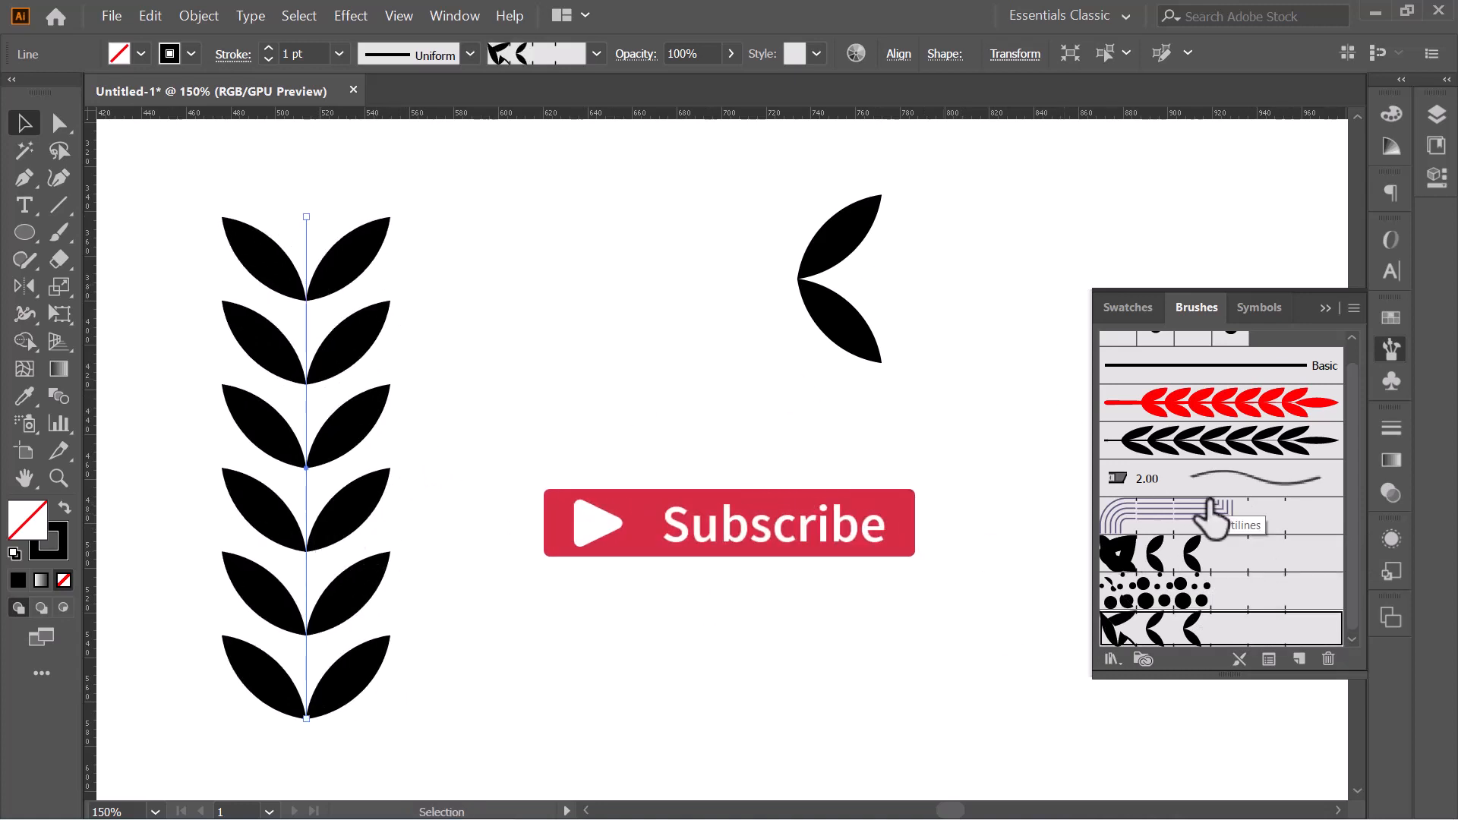
scroll(1210, 503, "up", 1)
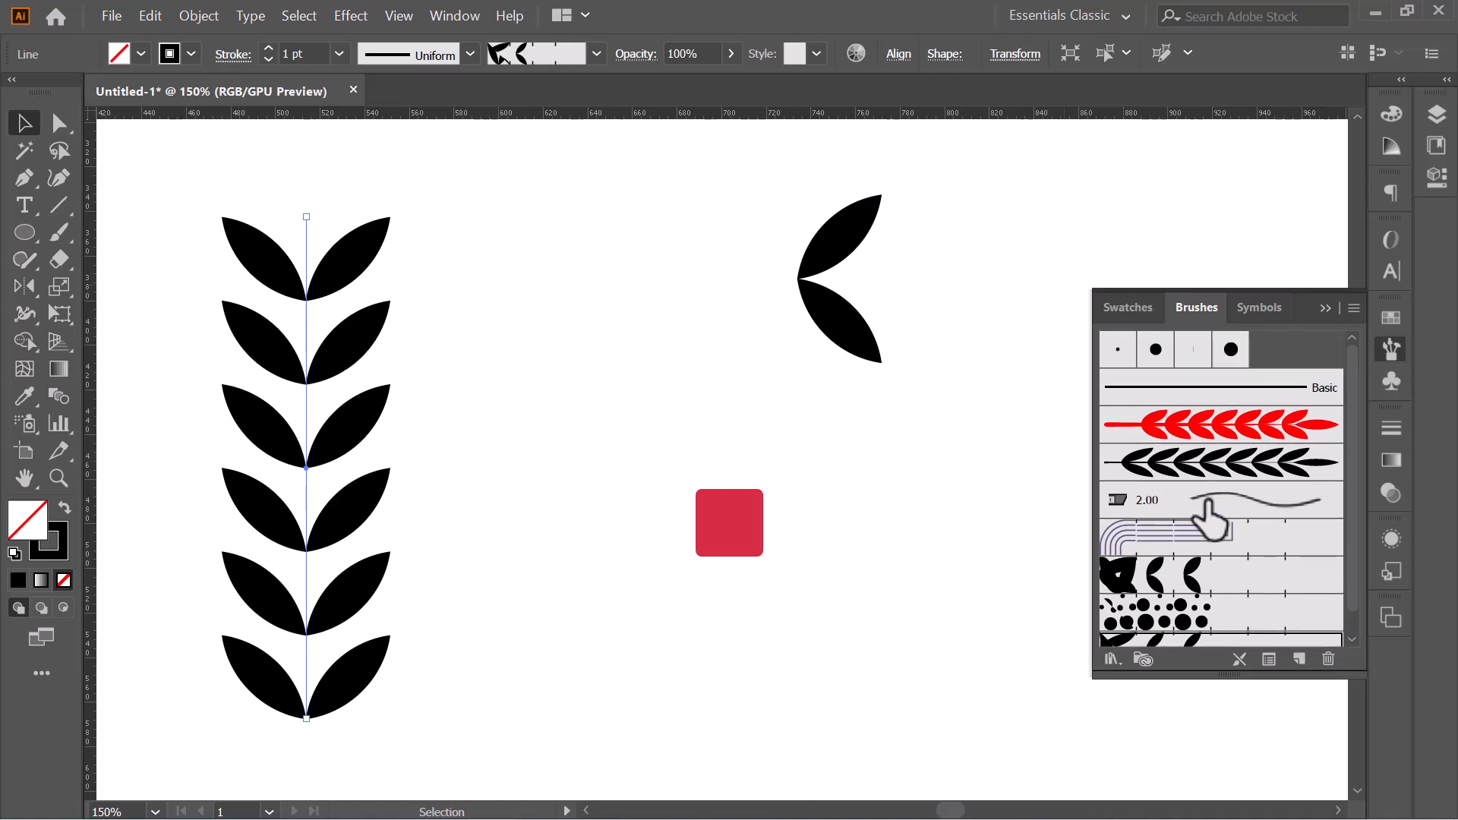